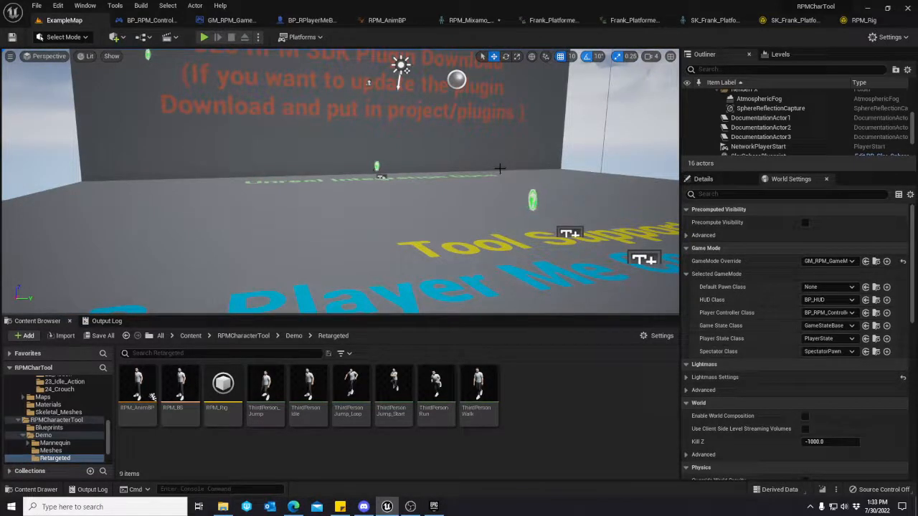
# Collapse the expanded content folder tree and open the RPMCharacterTool folder.
pyautogui.press('s')
pyautogui.moveTo(493, 165); pyautogui.dragTo(512, 186, button='right')
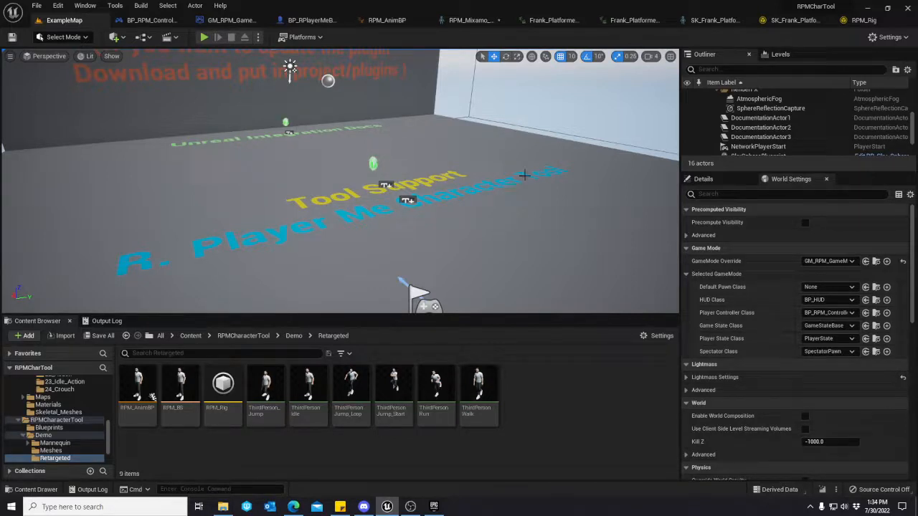
pyautogui.scroll(8, 47, 429)
pyautogui.scroll(3, 48, 435)
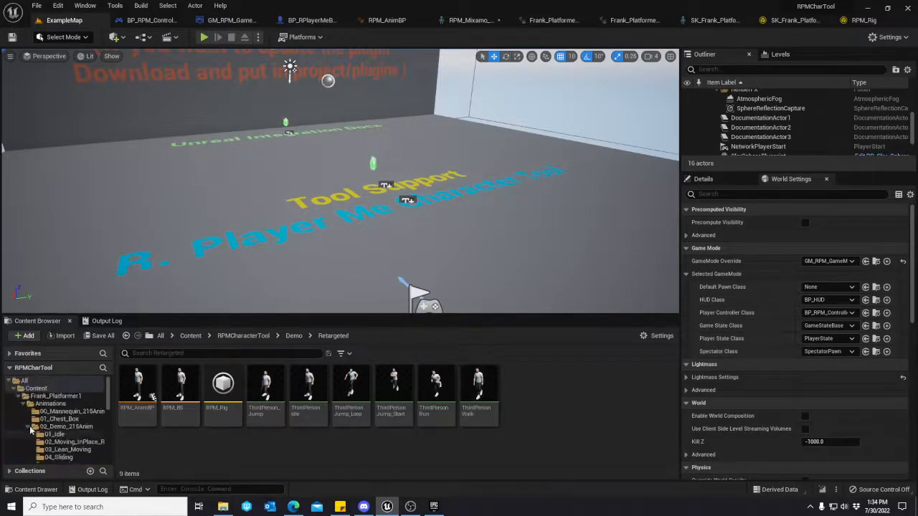
pyautogui.click(19, 398)
pyautogui.click(14, 389)
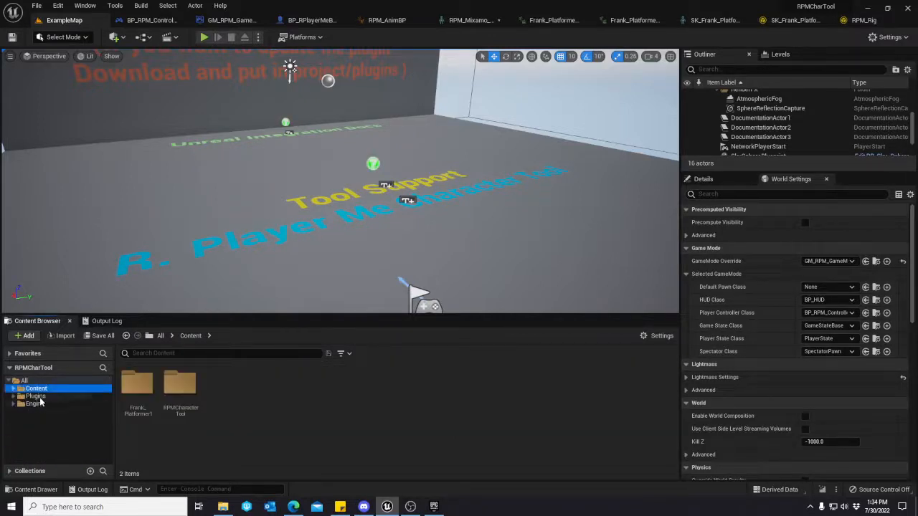
pyautogui.click(18, 397)
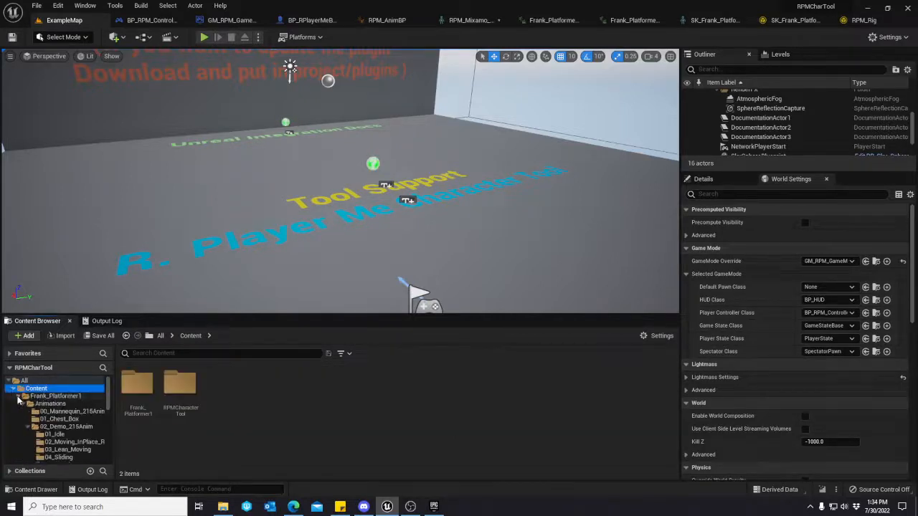
pyautogui.click(18, 397)
pyautogui.click(18, 404)
pyautogui.click(81, 405)
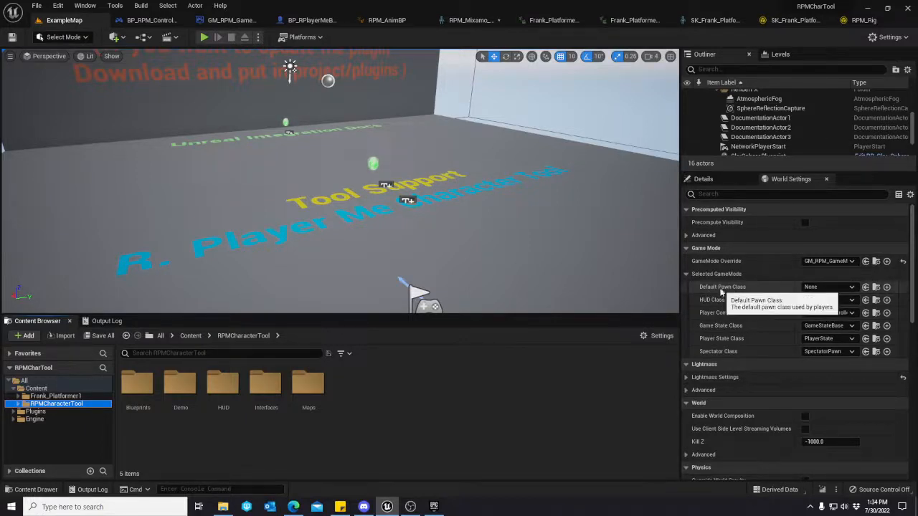
# Review the available GameMode Override classes in the world settings and select the NetworkPlayerStart actor in the level.
pyautogui.click(851, 263)
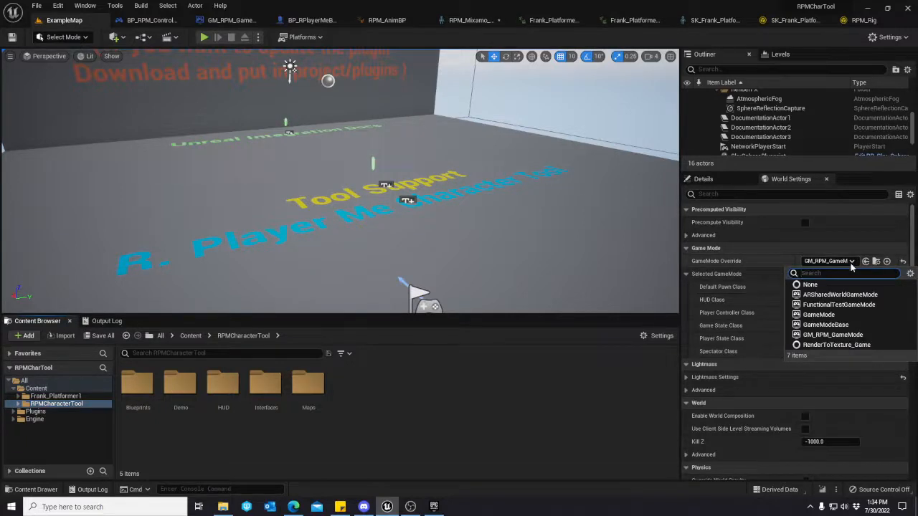
pyautogui.click(851, 263)
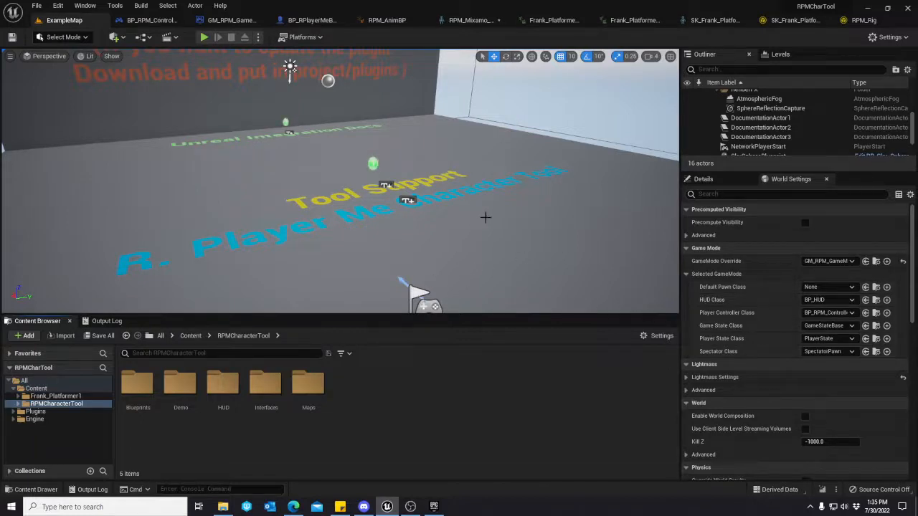
pyautogui.moveTo(486, 216); pyautogui.dragTo(488, 213, button='right')
pyautogui.click(407, 240)
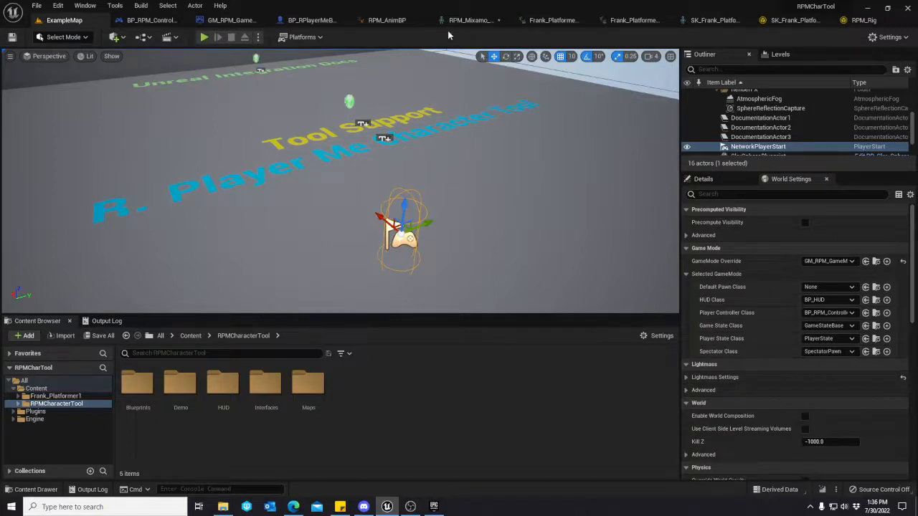
# Play the level, load the avatar with the GLB link left empty, and eject from the player character.
pyautogui.click(205, 37)
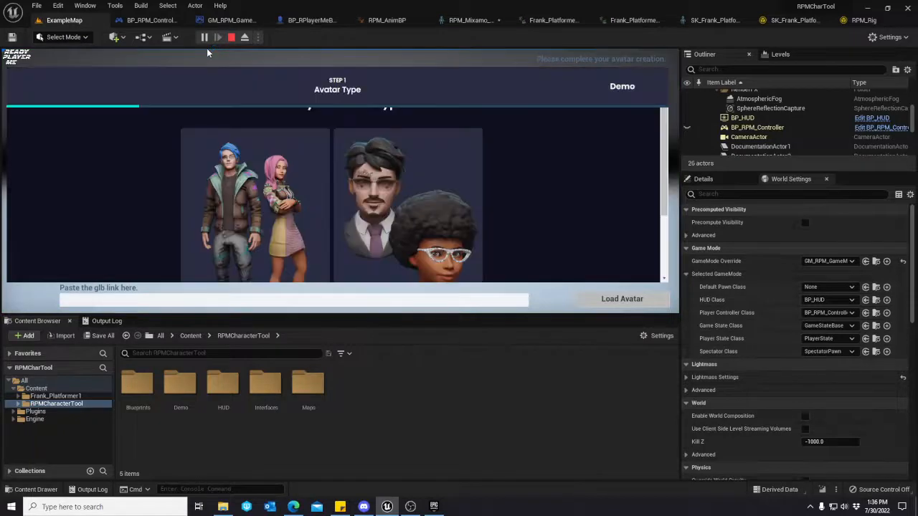
pyautogui.click(610, 301)
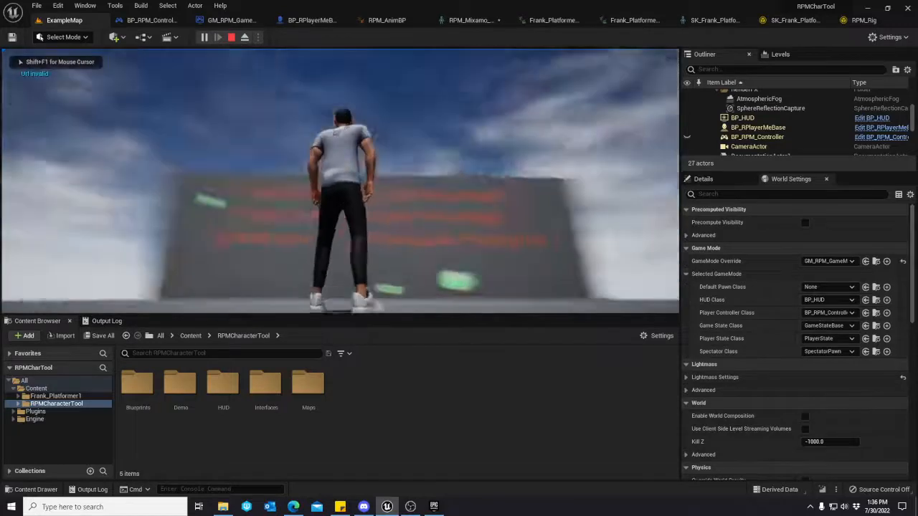
pyautogui.press('F8')
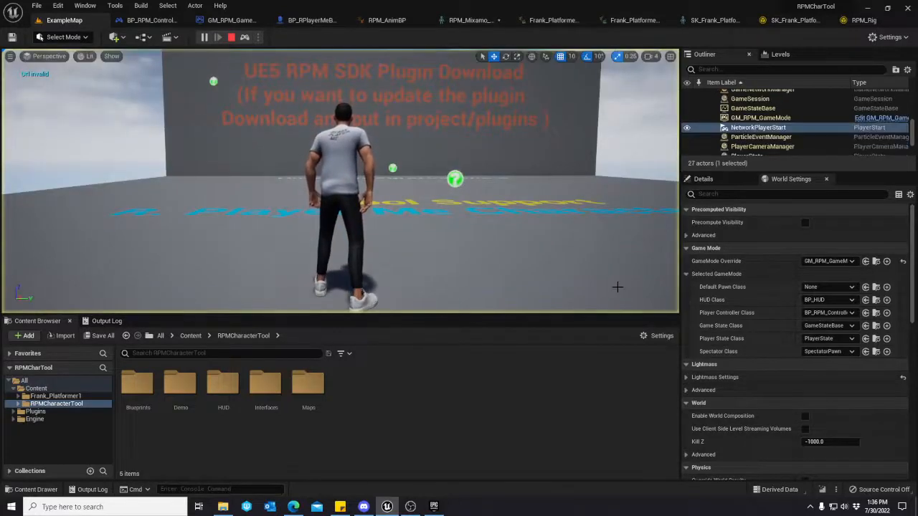
# Select the spawned BP_RPlayerMeBase character in the running level and browse to its blueprint asset.
pyautogui.moveTo(583, 211); pyautogui.dragTo(469, 154, button='right')
pyautogui.press('d')
pyautogui.click(469, 154)
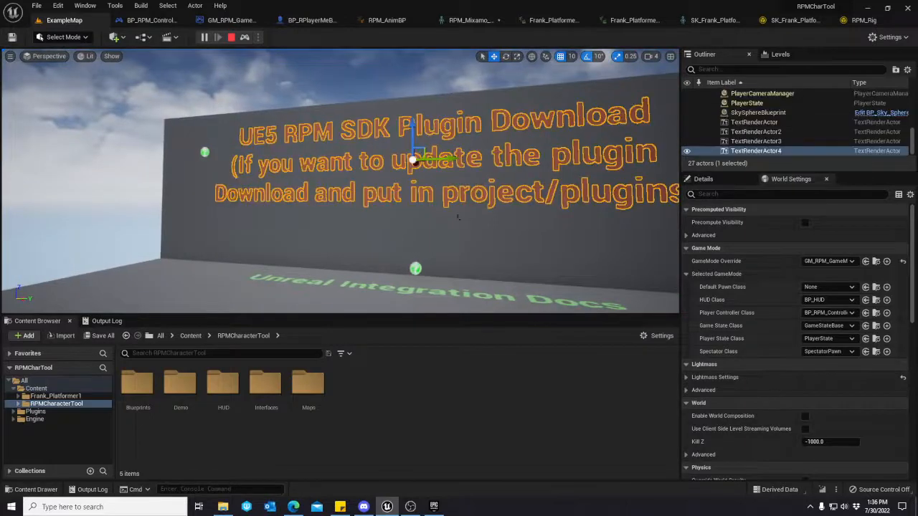
pyautogui.moveTo(458, 217); pyautogui.dragTo(398, 251, button='right')
pyautogui.click(518, 194)
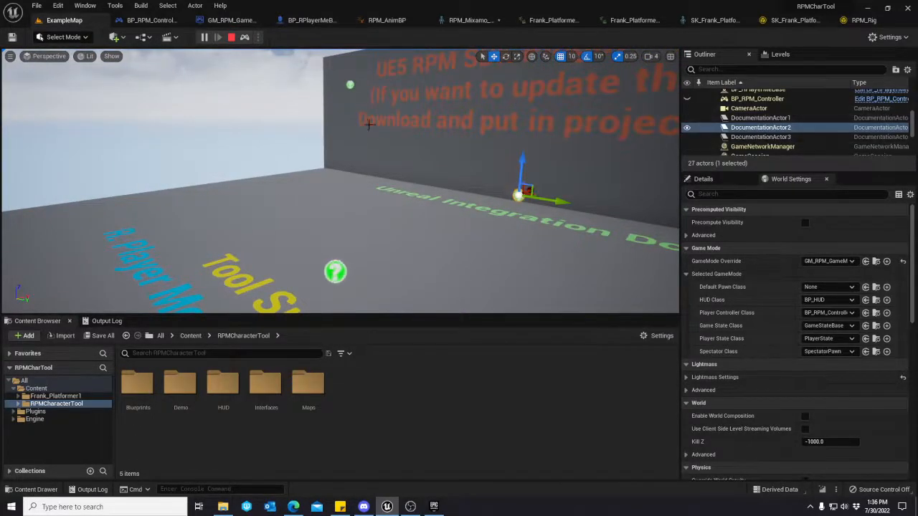
pyautogui.moveTo(364, 144); pyautogui.dragTo(276, 152, button='right')
pyautogui.click(264, 190)
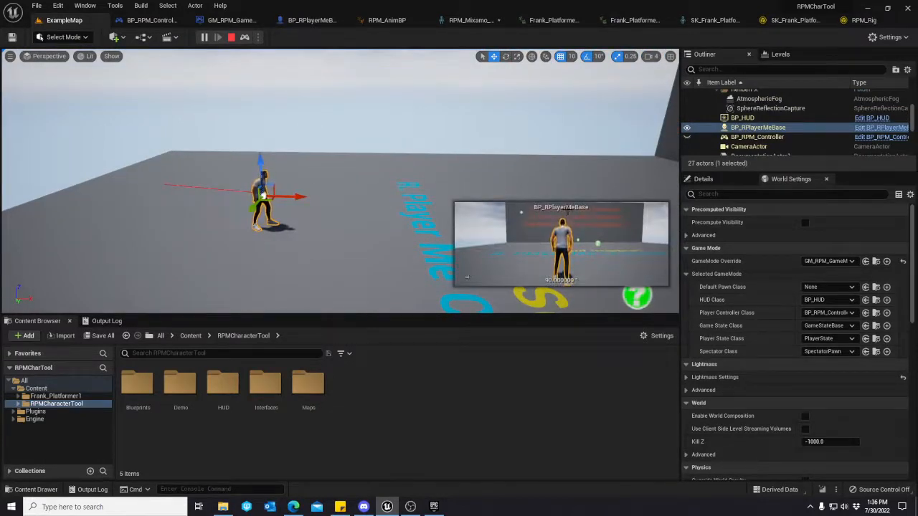
pyautogui.rightClick(742, 129)
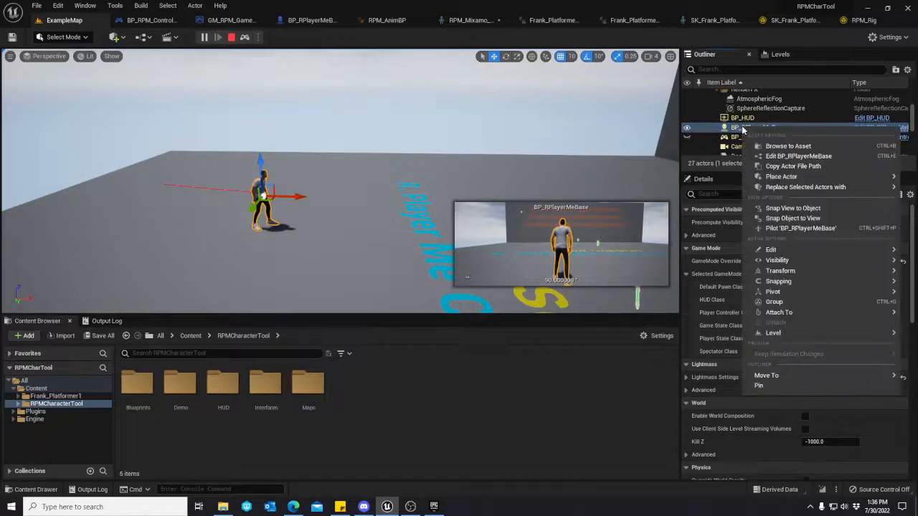
pyautogui.click(788, 146)
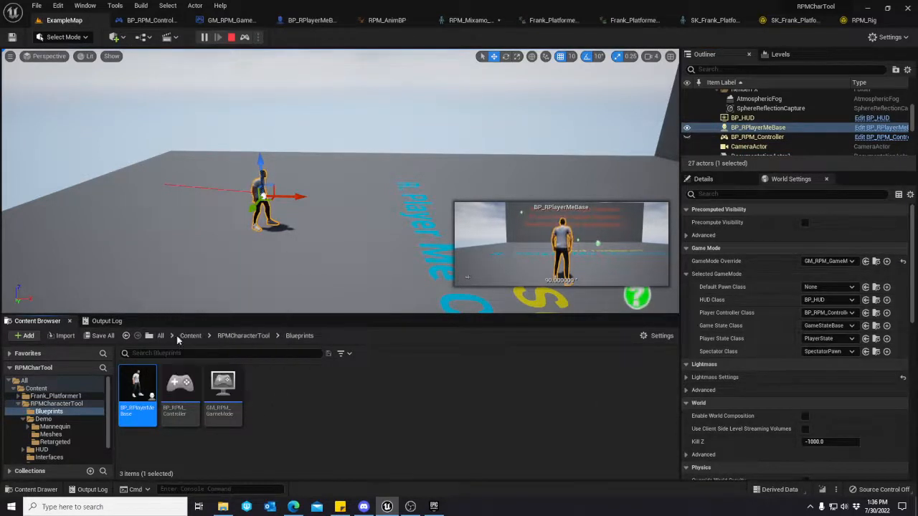
# View the spawned character up close and end the play session.
pyautogui.press('a')
pyautogui.moveTo(293, 209)
pyautogui.mouseDown(button='right')
pyautogui.moveTo(524, 211)
pyautogui.moveTo(502, 244)
pyautogui.moveTo(480, 215)
pyautogui.moveTo(296, 209)
pyautogui.mouseUp(button='right')
pyautogui.press('a')
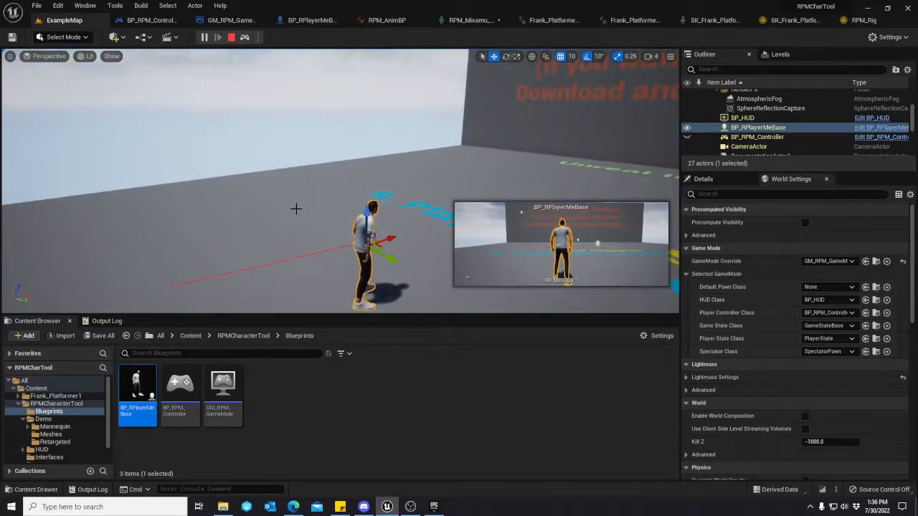
pyautogui.press('Escape')
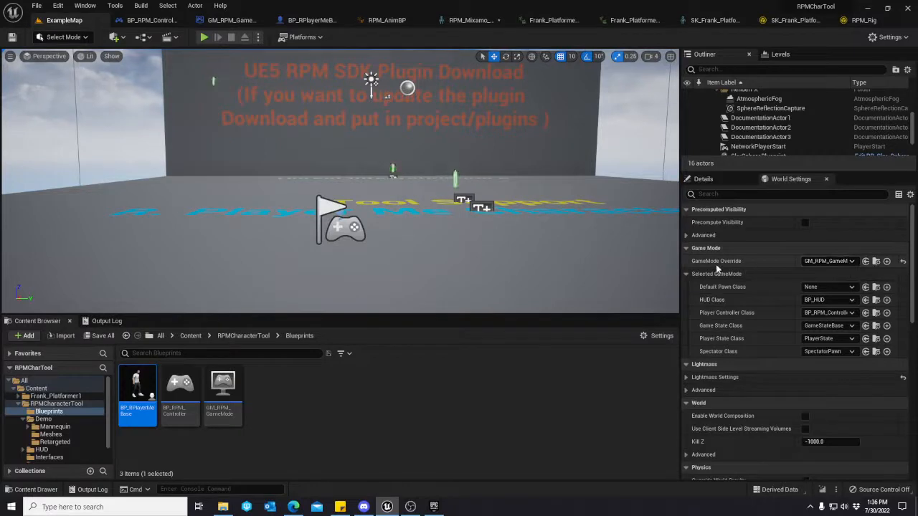
# Browse to the asset of the GameMode Override class, then tidy the folder tree and reopen RPMCharacterTool's Blueprints folder.
pyautogui.click(876, 263)
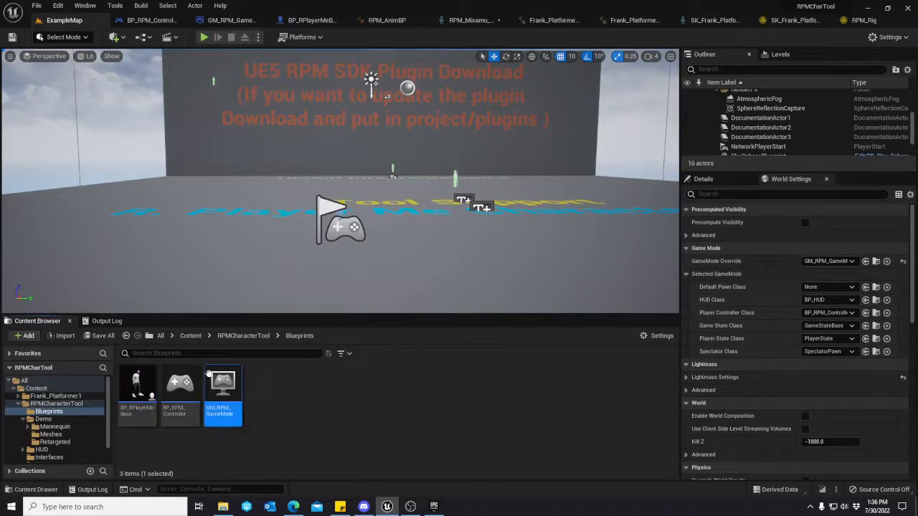
pyautogui.click(137, 390)
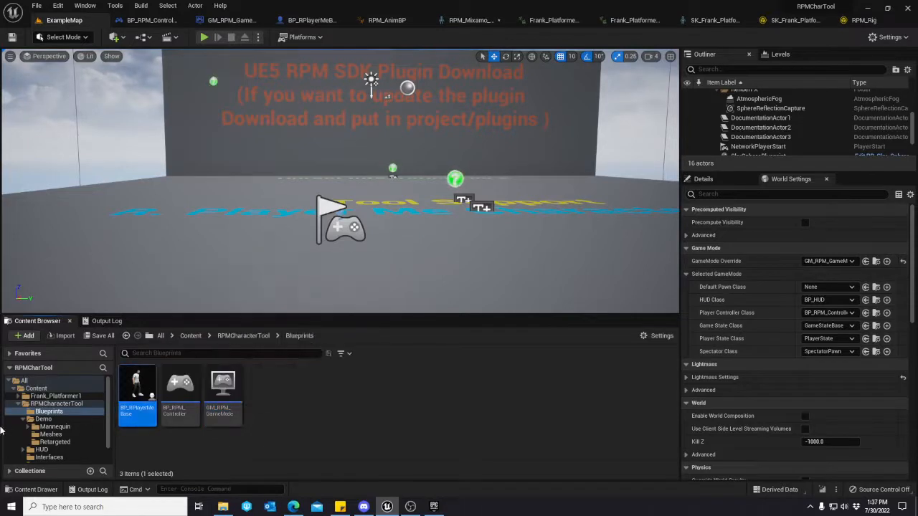
pyautogui.click(18, 397)
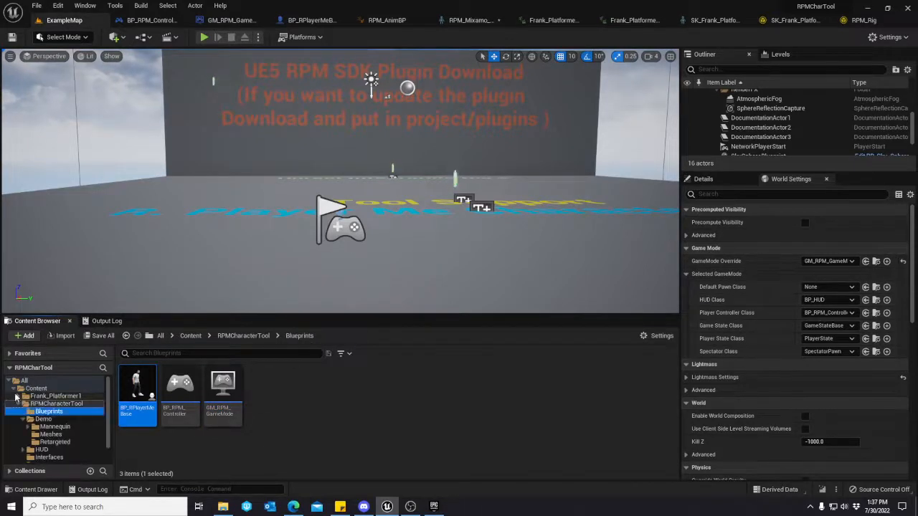
pyautogui.click(14, 388)
pyautogui.click(12, 390)
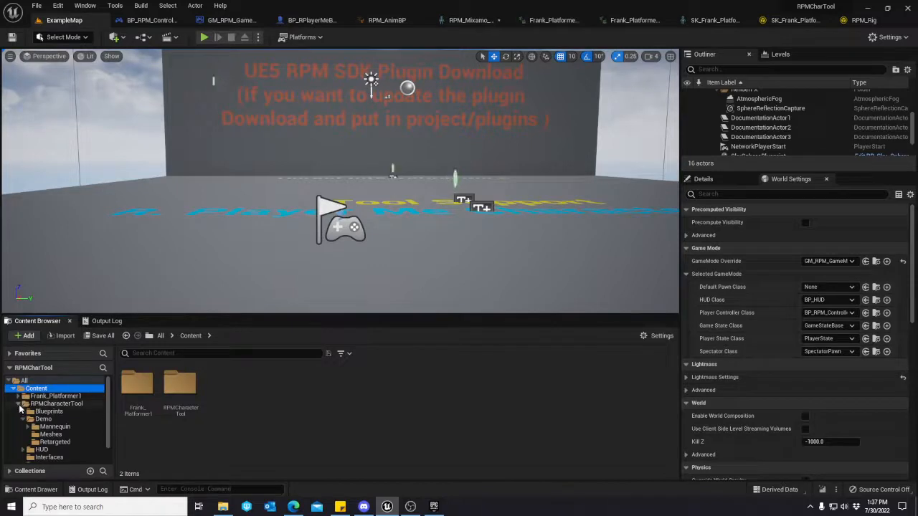
pyautogui.click(18, 404)
pyautogui.click(22, 405)
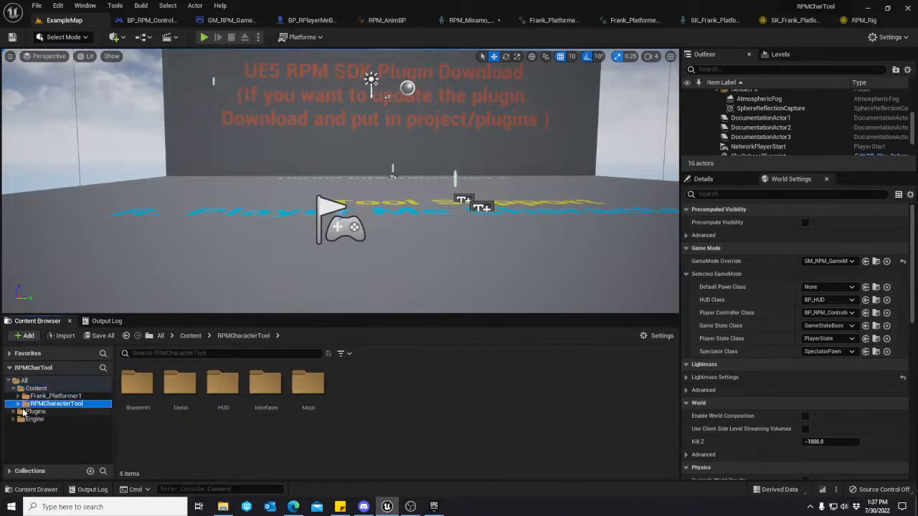
pyautogui.click(18, 404)
pyautogui.click(51, 412)
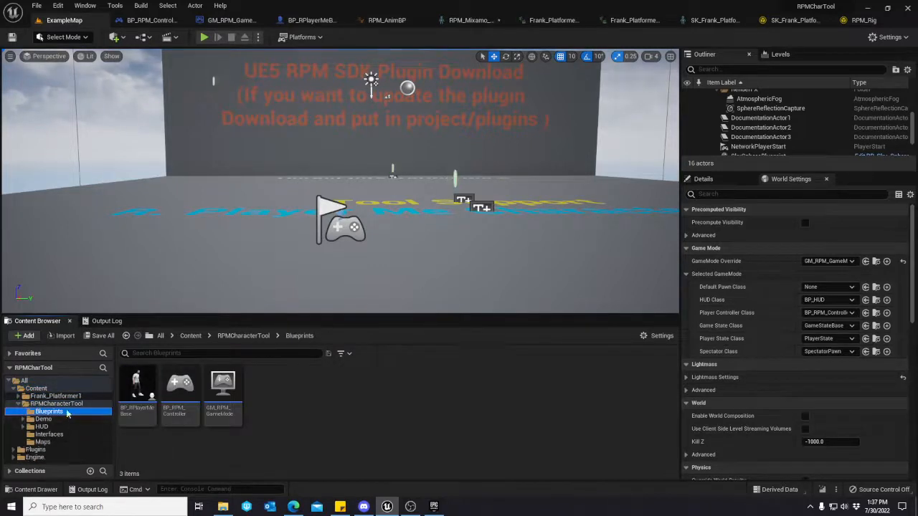
# Go through the BP_RPlayerMeBase, BP_RPM_Controller and GM_RPM_GameMode blueprints in the folder, ending with the game mode selected.
pyautogui.click(139, 396)
pyautogui.click(176, 398)
pyautogui.click(218, 399)
pyautogui.click(144, 399)
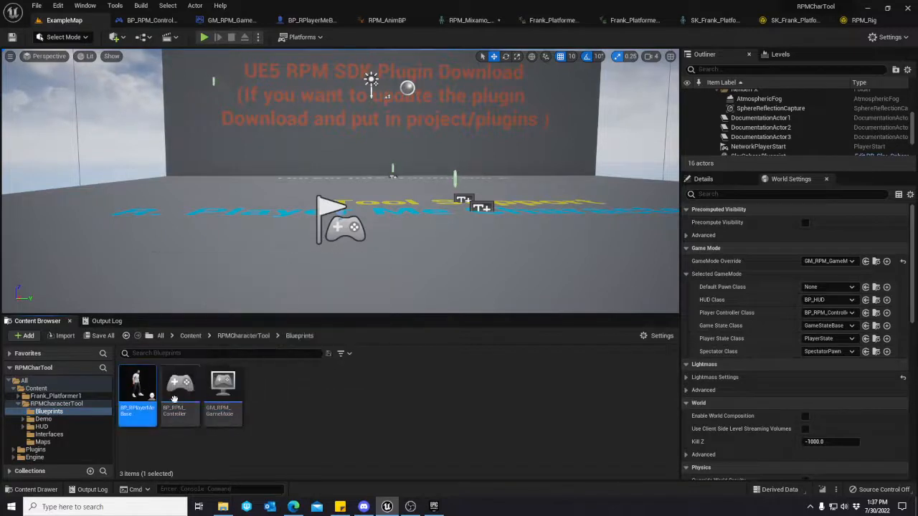
pyautogui.click(223, 394)
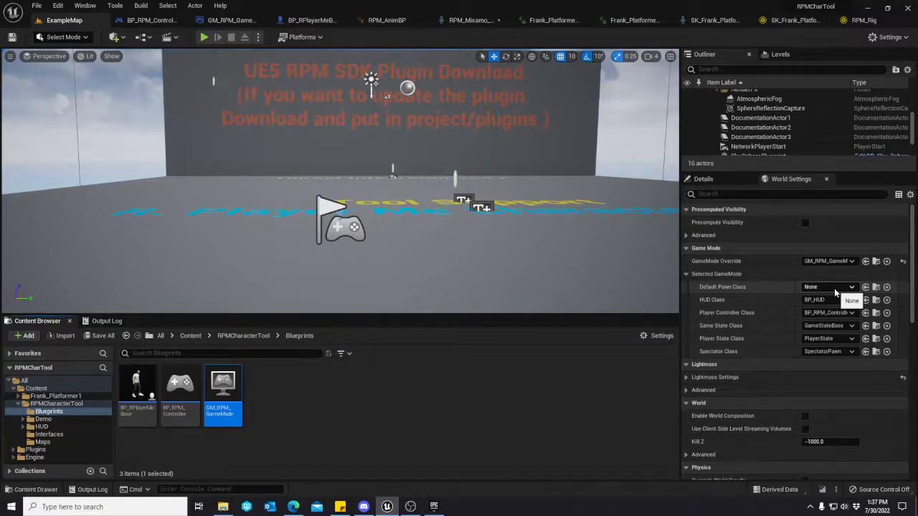
# Open the GM_RPM_GameMode blueprint and examine its Event Load Avatar node chain in the event graph.
pyautogui.doubleClick(223, 393)
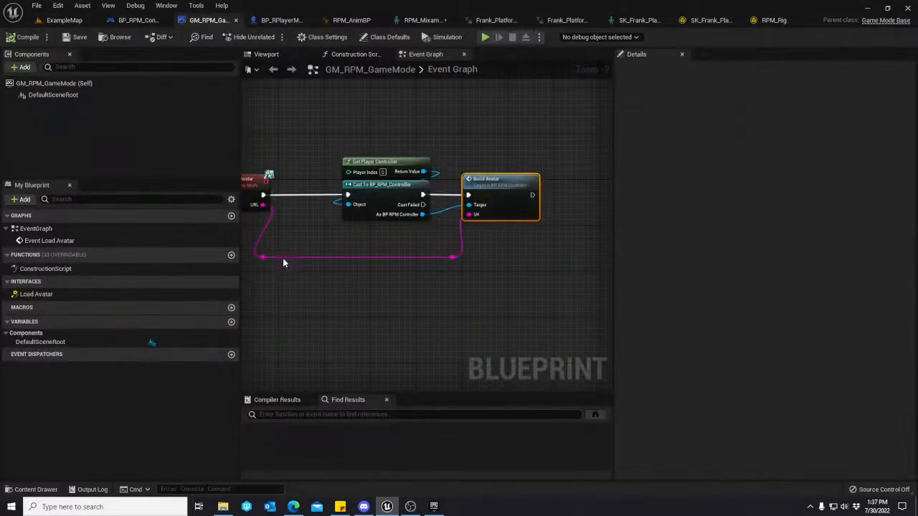
pyautogui.moveTo(356, 243); pyautogui.dragTo(498, 266, button='right')
pyautogui.click(367, 217)
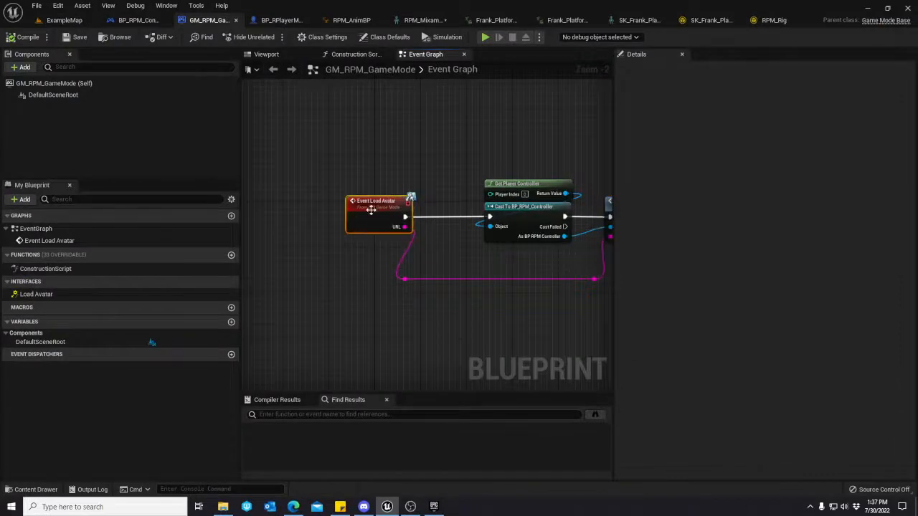
pyautogui.moveTo(396, 231); pyautogui.dragTo(374, 242, button='right')
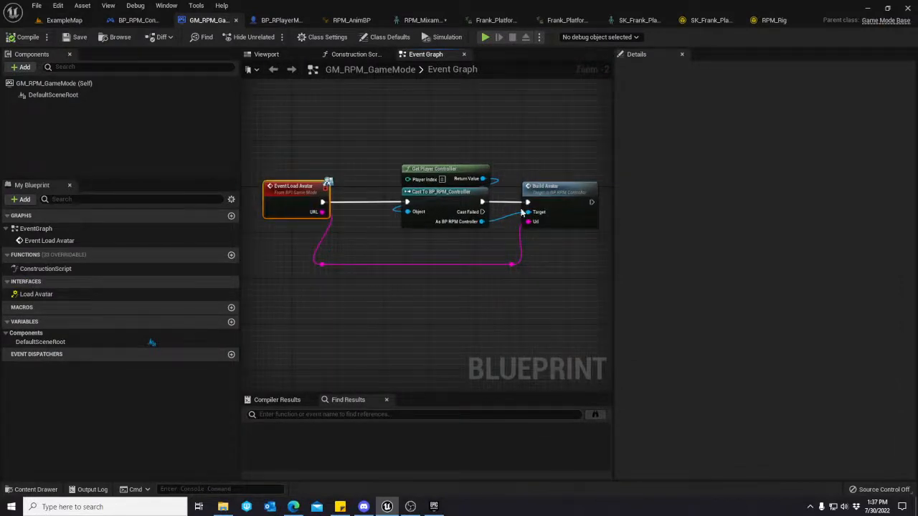
# Open the Build Avatar event's definition in BP_RPM_Controller and examine its random player start and SpawnActor nodes.
pyautogui.doubleClick(557, 197)
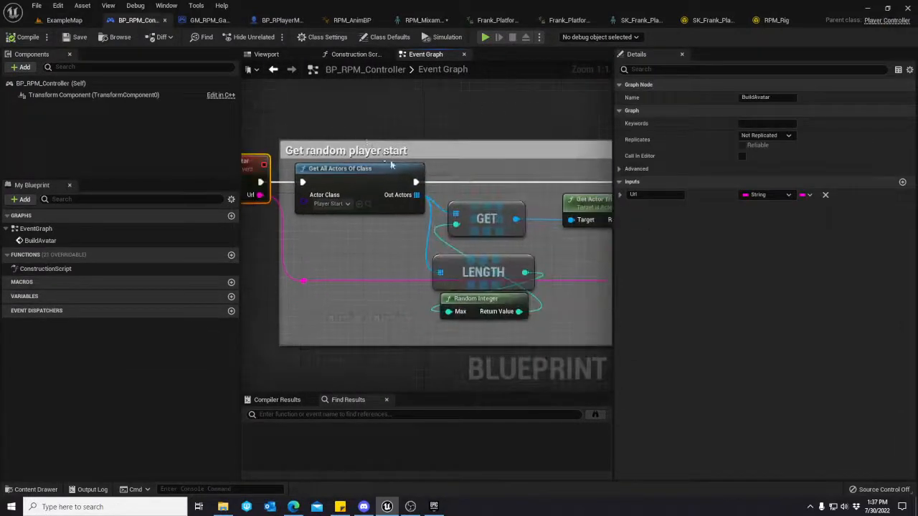
pyautogui.scroll(-2, 392, 165)
pyautogui.moveTo(578, 245); pyautogui.dragTo(352, 213, button='right')
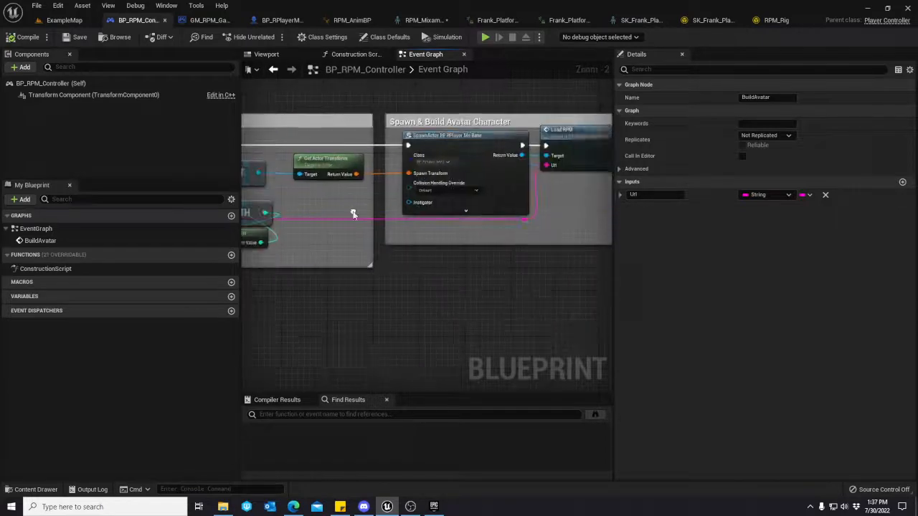
pyautogui.click(470, 135)
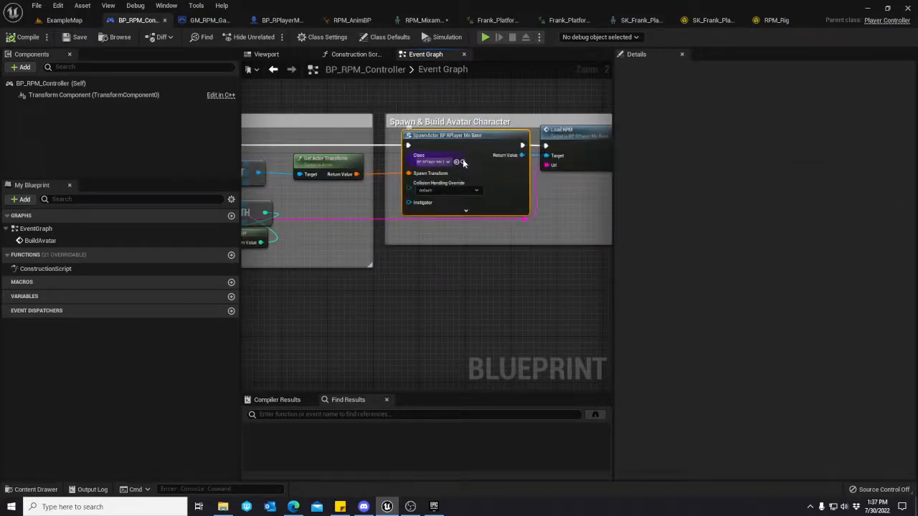
# Browse to the SpawnActor node's class asset, open the BP_RPlayerMeBase blueprint, and select its ReadyPlayerMeActor component.
pyautogui.click(463, 162)
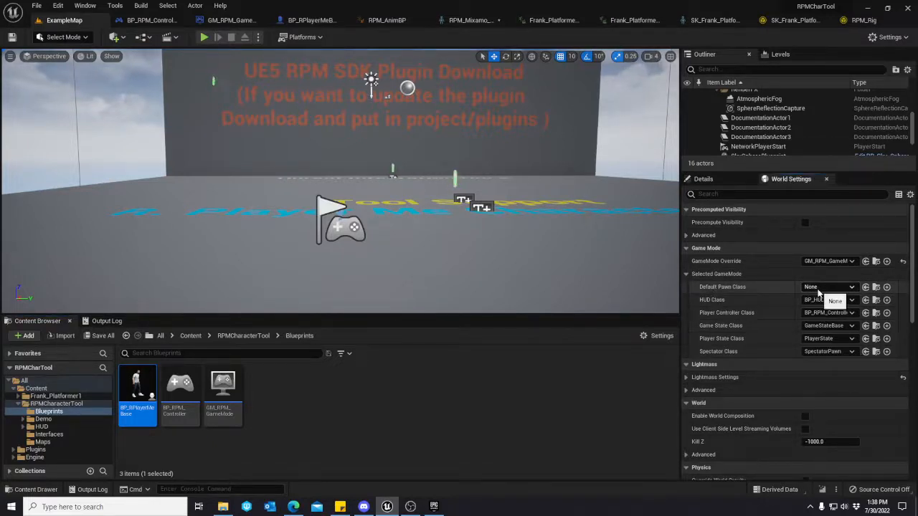
pyautogui.doubleClick(138, 390)
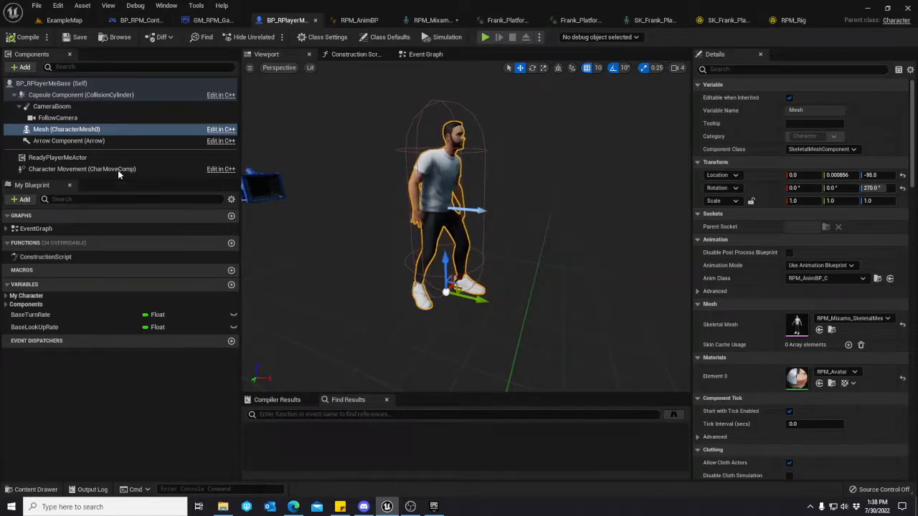
pyautogui.click(80, 158)
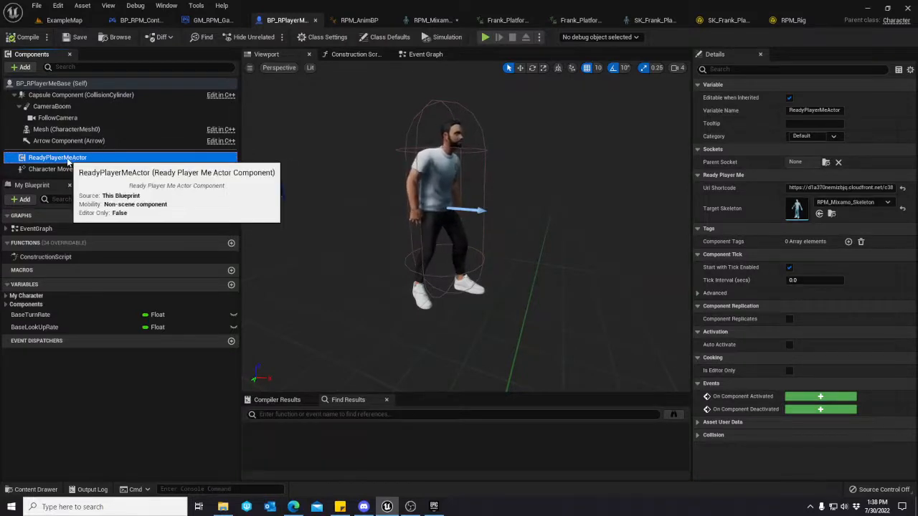
# Examine the FollowCamera, ReadyPlayerMeActor and Mesh components of BP_RPlayerMeBase, ending on the blueprint's own root entry.
pyautogui.click(58, 117)
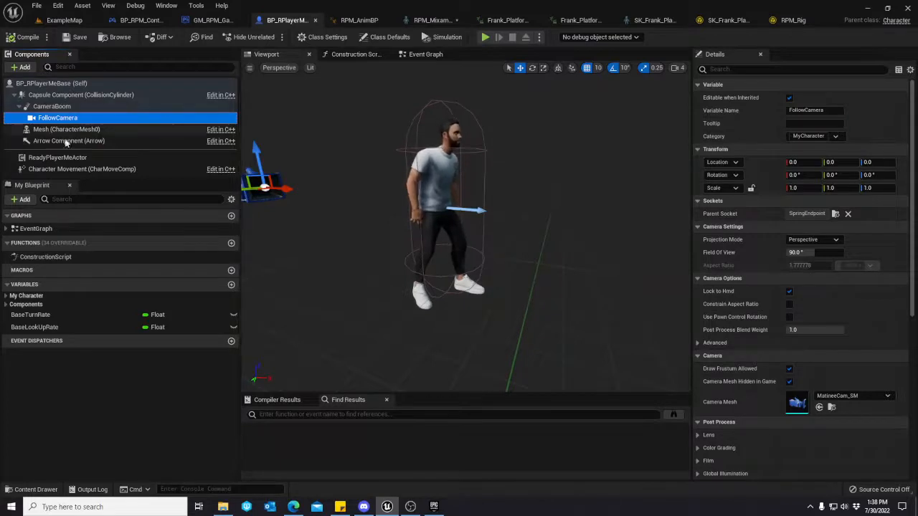
pyautogui.click(79, 158)
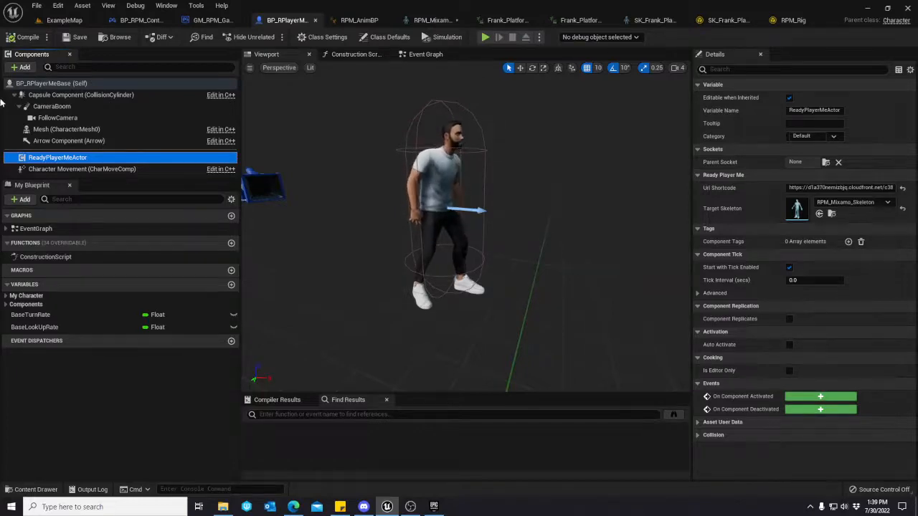
pyautogui.click(66, 129)
pyautogui.click(52, 83)
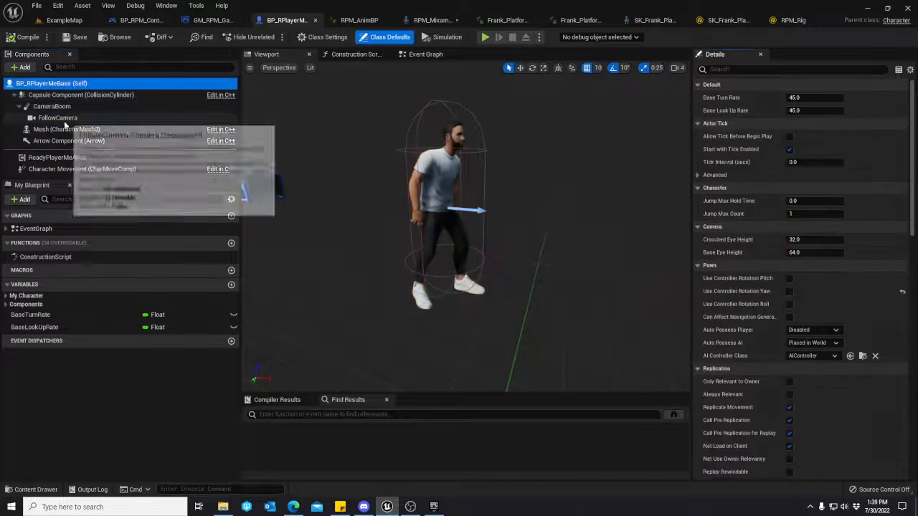
# Browse from the Mesh component's Anim Class to its asset and open the RPM_AnimBP animation blueprint.
pyautogui.click(61, 129)
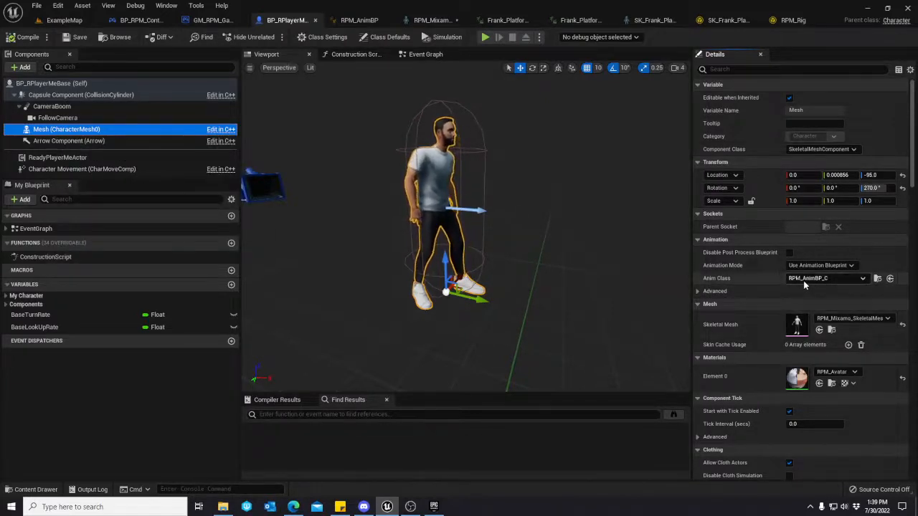
pyautogui.click(876, 278)
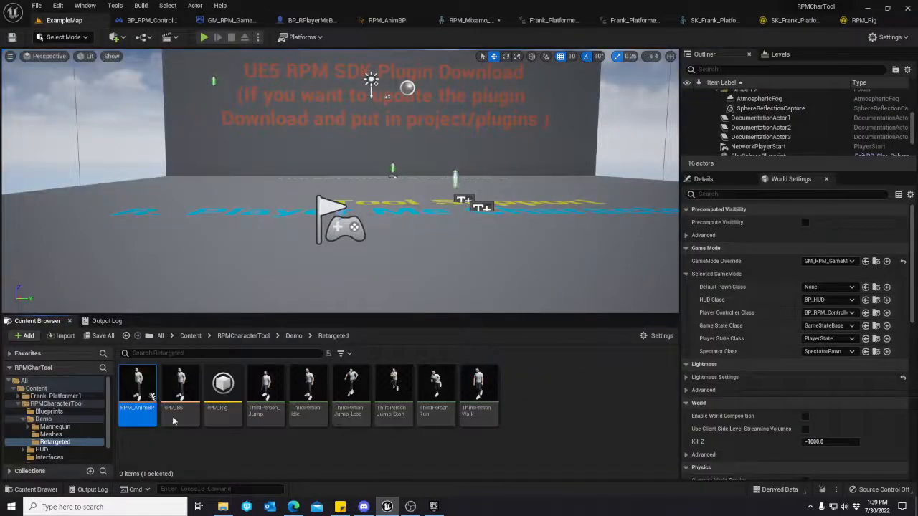
pyautogui.click(137, 408)
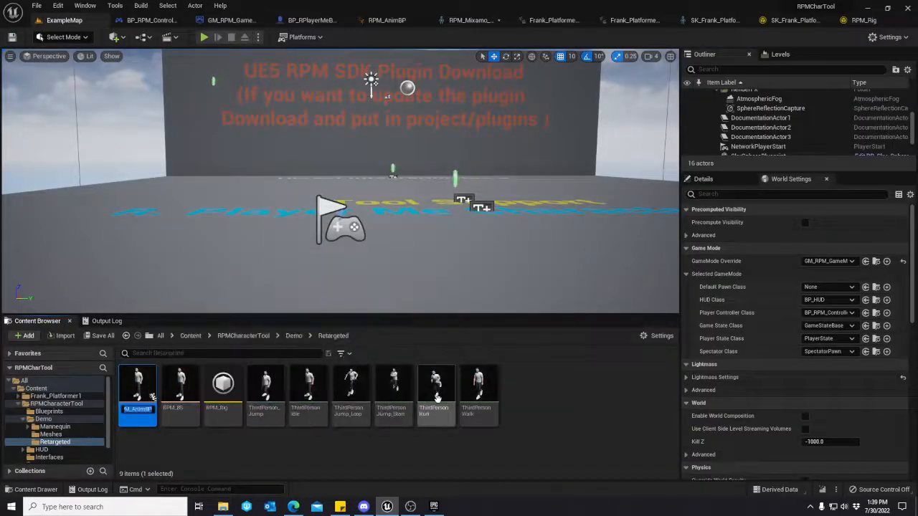
pyautogui.doubleClick(139, 387)
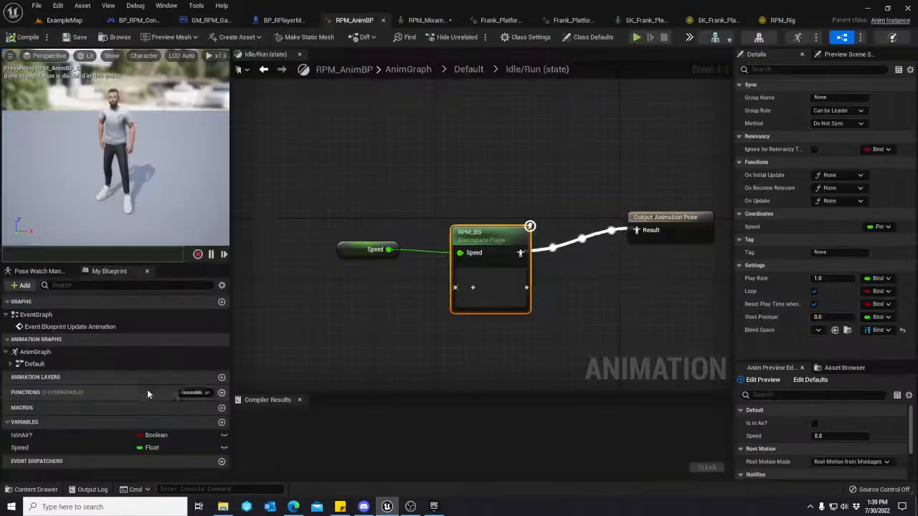
# Open the RPM_Mixamo_Skeleton used by the animation blueprint and examine its bone hierarchy from Armature down to the hand bones.
pyautogui.click(723, 39)
pyautogui.click(34, 55)
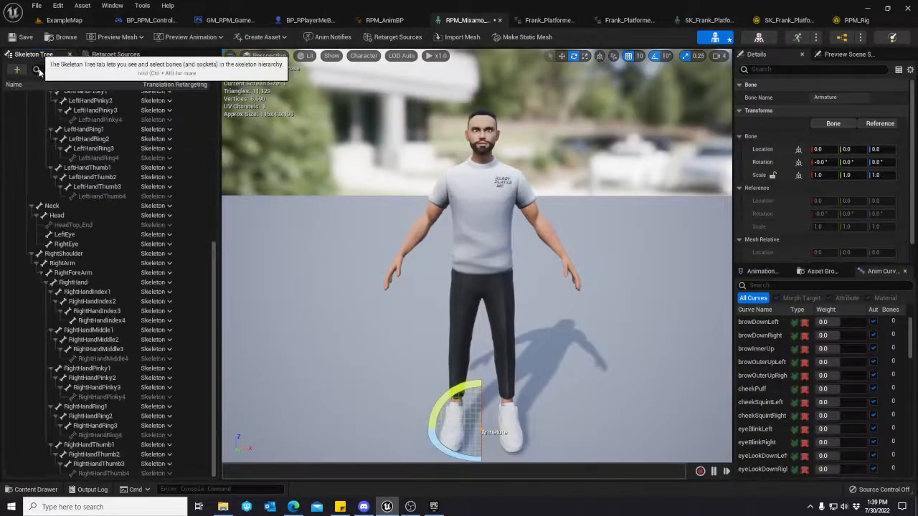
pyautogui.scroll(5, 107, 252)
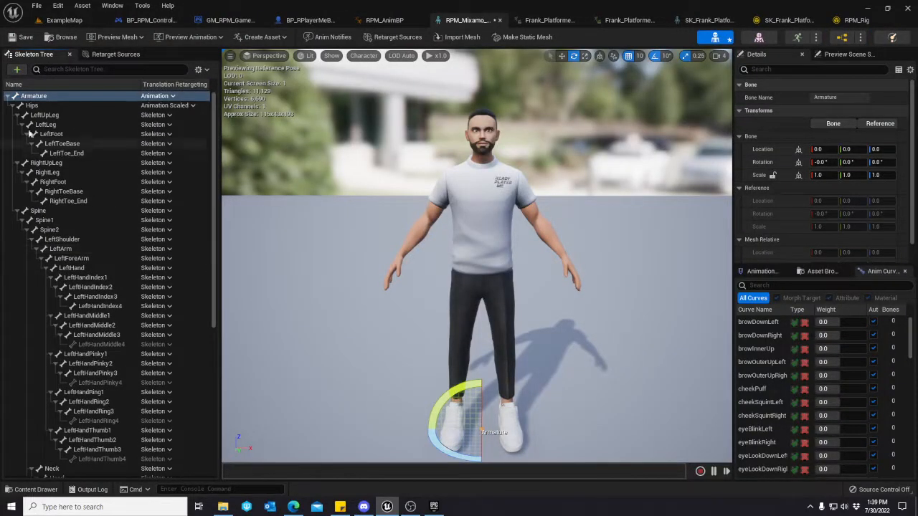
pyautogui.click(14, 106)
pyautogui.click(13, 106)
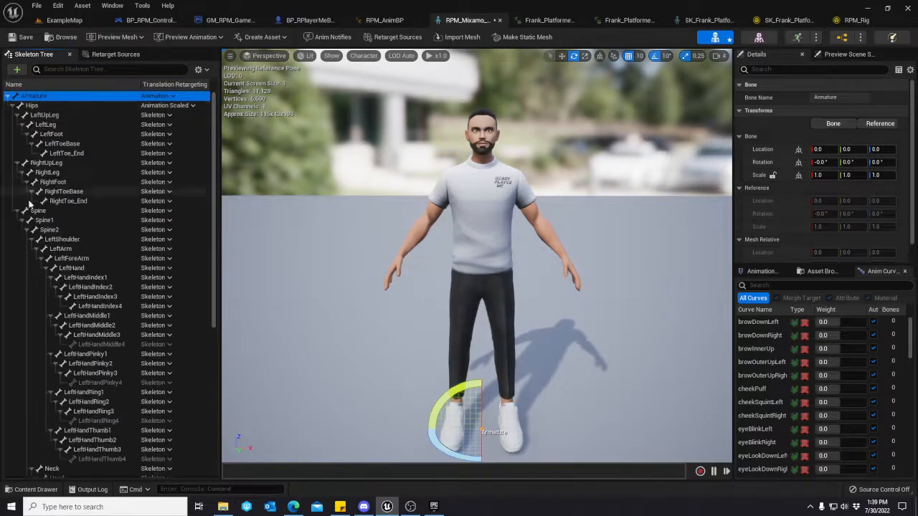
pyautogui.scroll(-5, 91, 373)
pyautogui.scroll(-2, 94, 378)
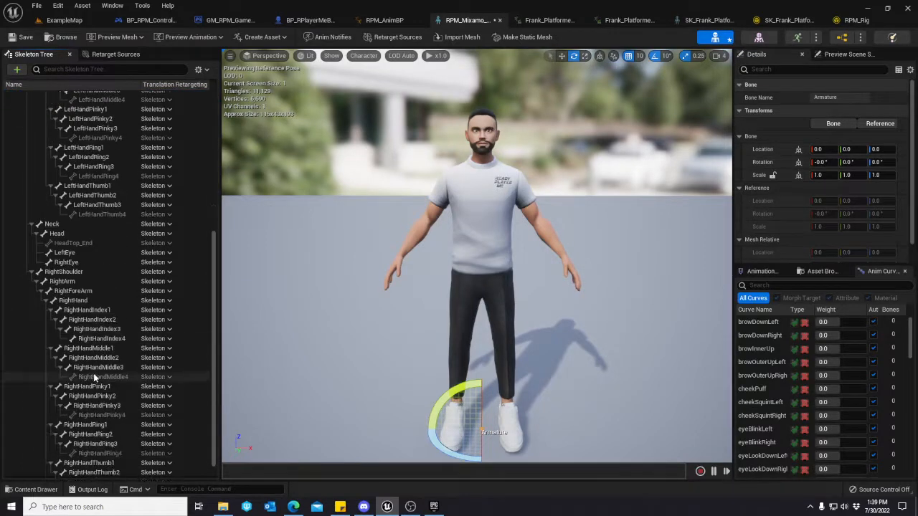
pyautogui.scroll(10, 93, 377)
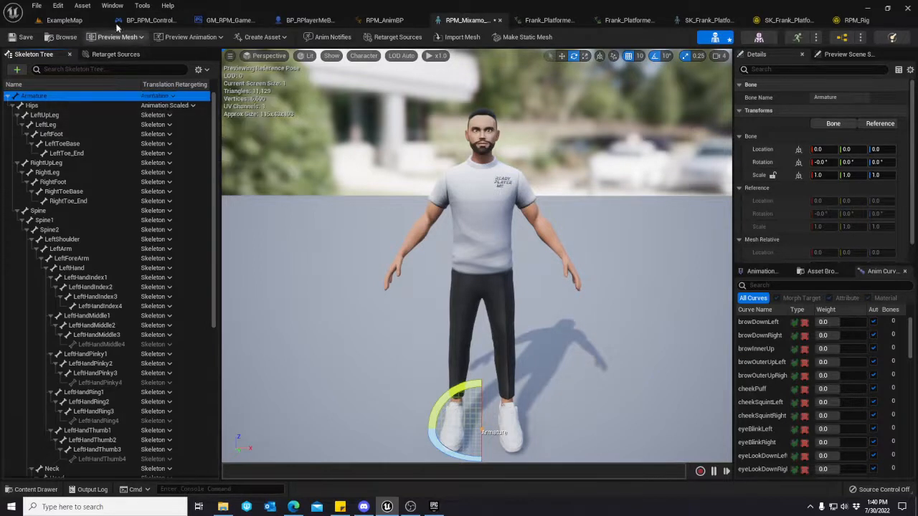
pyautogui.click(142, 6)
pyautogui.click(112, 6)
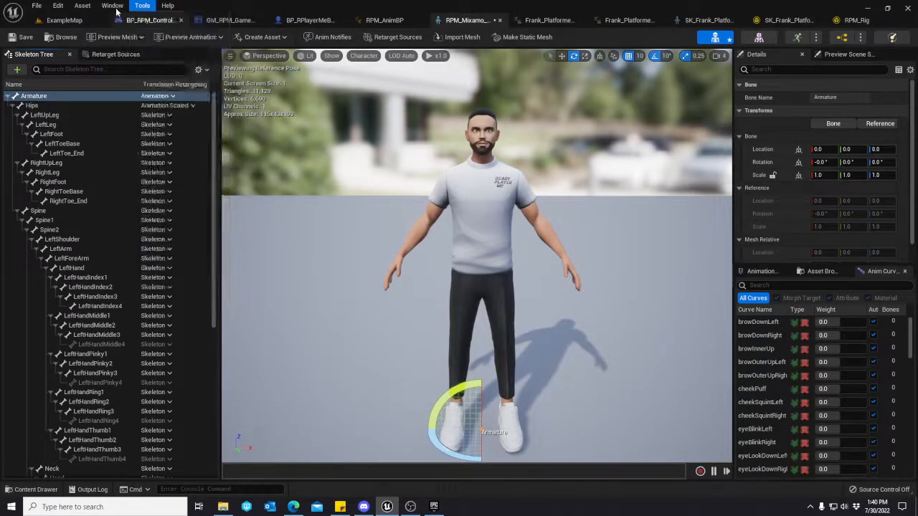
pyautogui.click(114, 8)
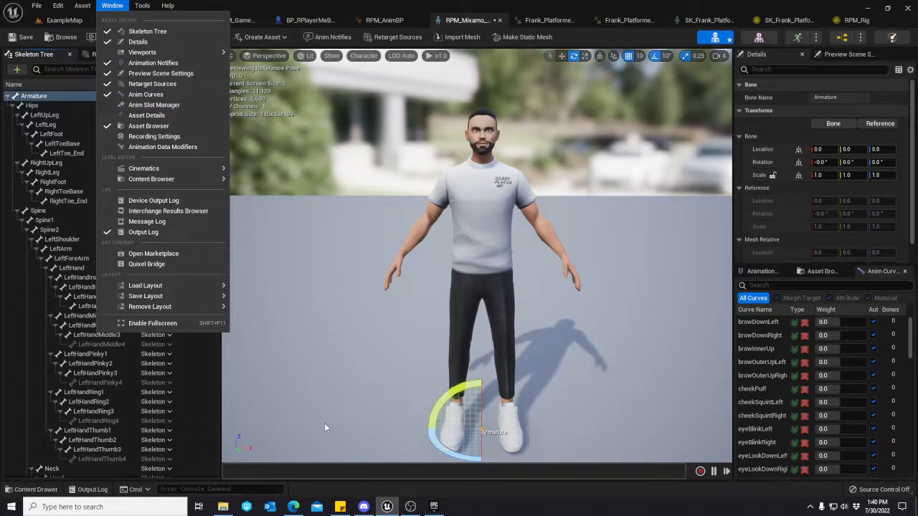
pyautogui.click(384, 6)
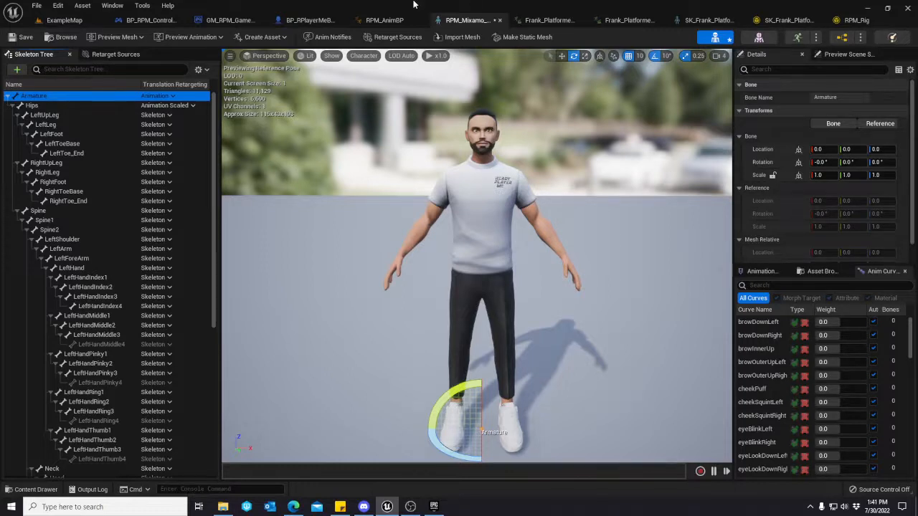
# Return to ExampleMap and inspect the ThirdPersonWalk, RPM_BS and RPM_AnimBP assets in the Retargeted folder.
pyautogui.click(64, 20)
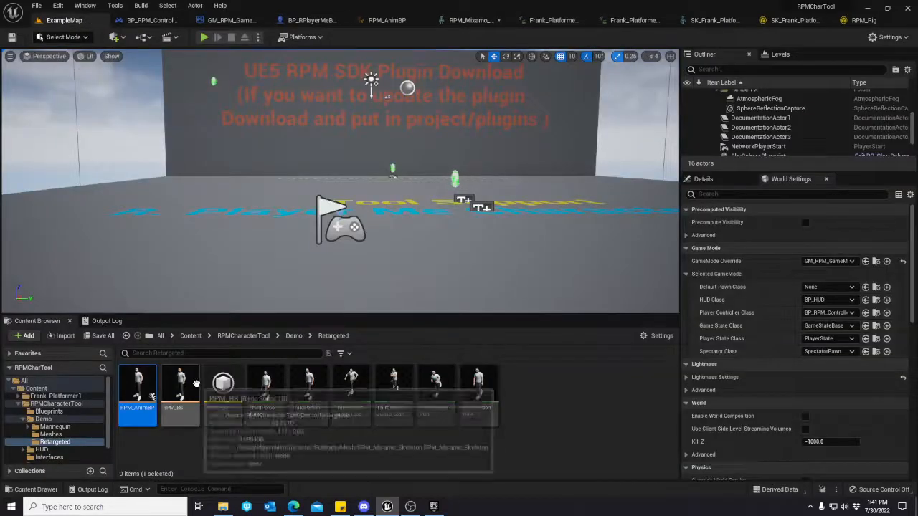
pyautogui.moveTo(484, 387)
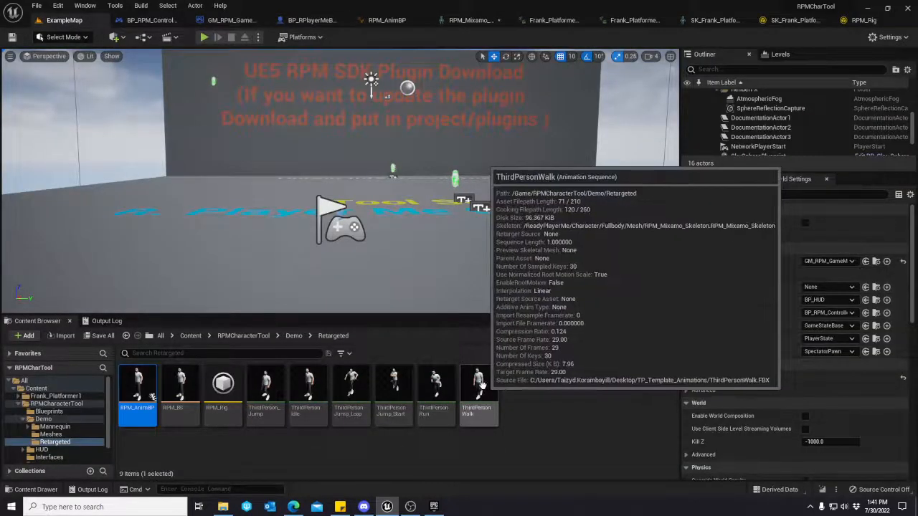
pyautogui.click(178, 399)
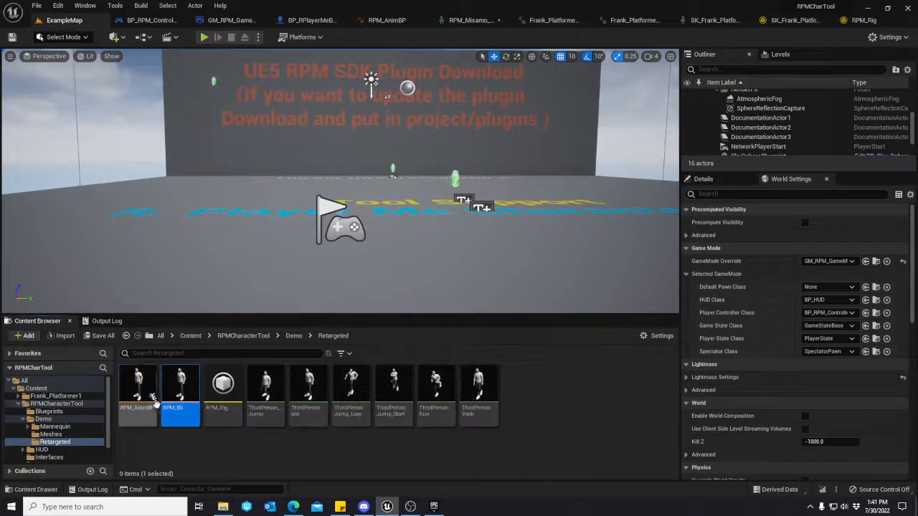
pyautogui.click(142, 401)
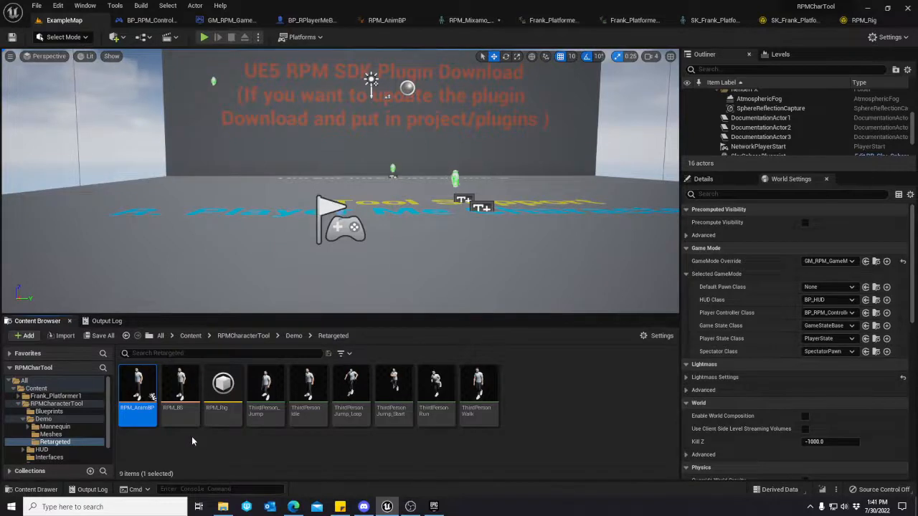
# Show the Frank_Platformer1 folder, check the animation packs in the Epic Games Launcher vault, and return to the Unreal project.
pyautogui.click(63, 396)
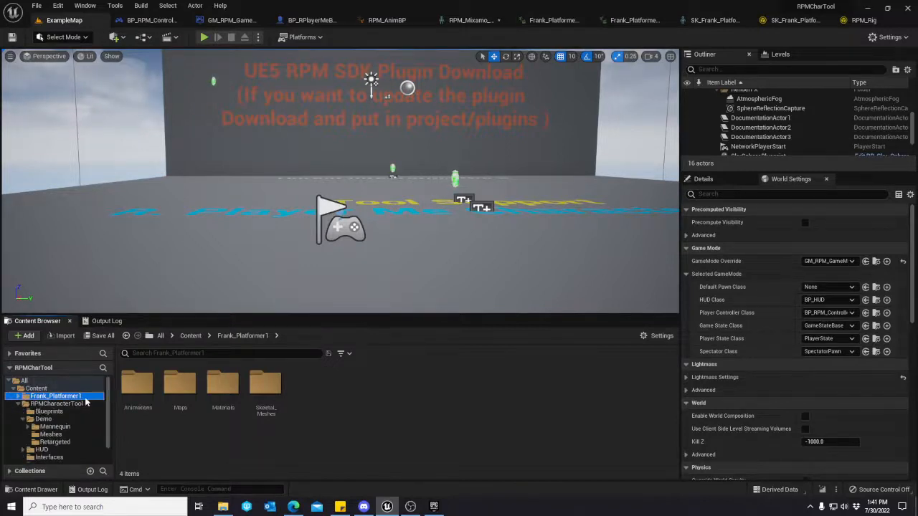
pyautogui.click(434, 506)
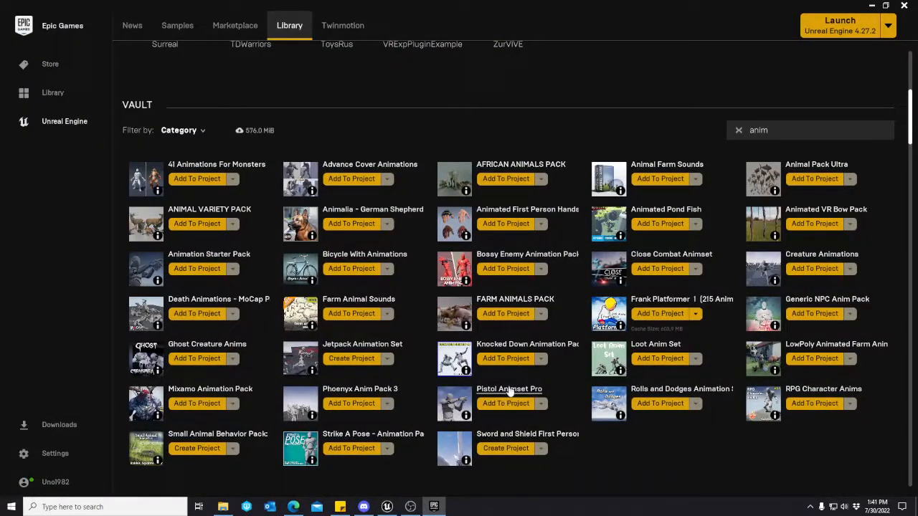
pyautogui.click(748, 134)
pyautogui.click(870, 6)
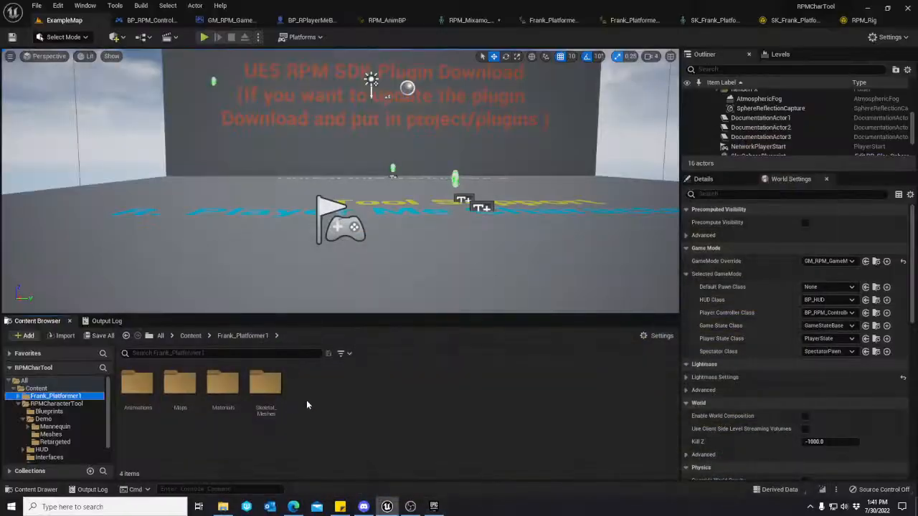
# Search the Frank_Platformer1 folder for "idle" and open the Frank_Platformer_Idle_01_Action01 animation sequence.
pyautogui.click(18, 396)
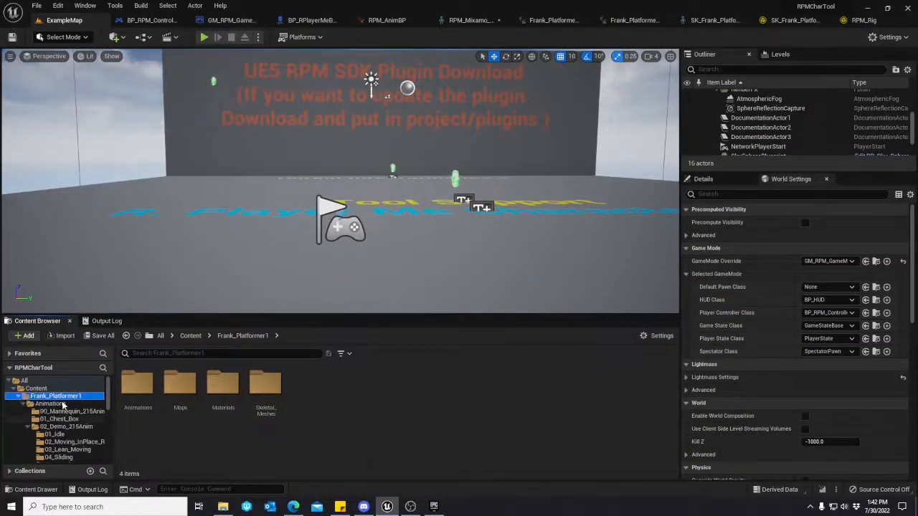
pyautogui.click(26, 403)
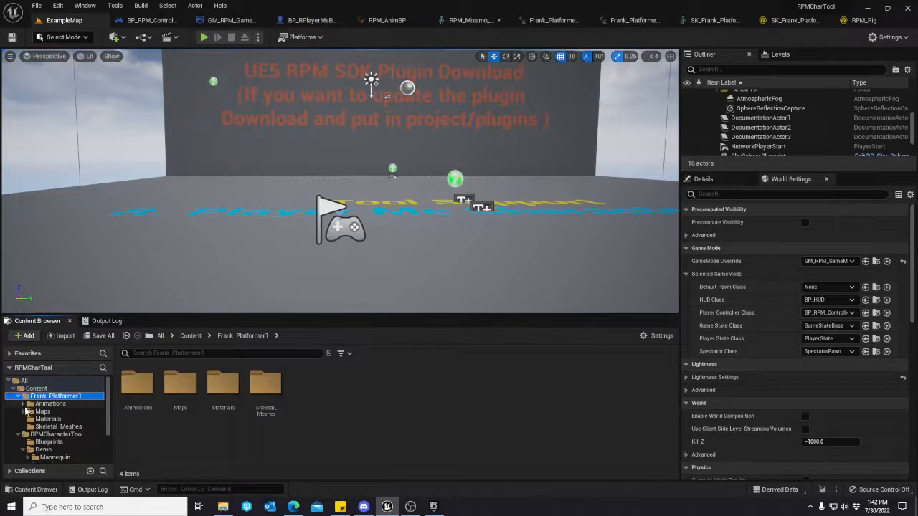
pyautogui.click(156, 353)
pyautogui.write('idle')
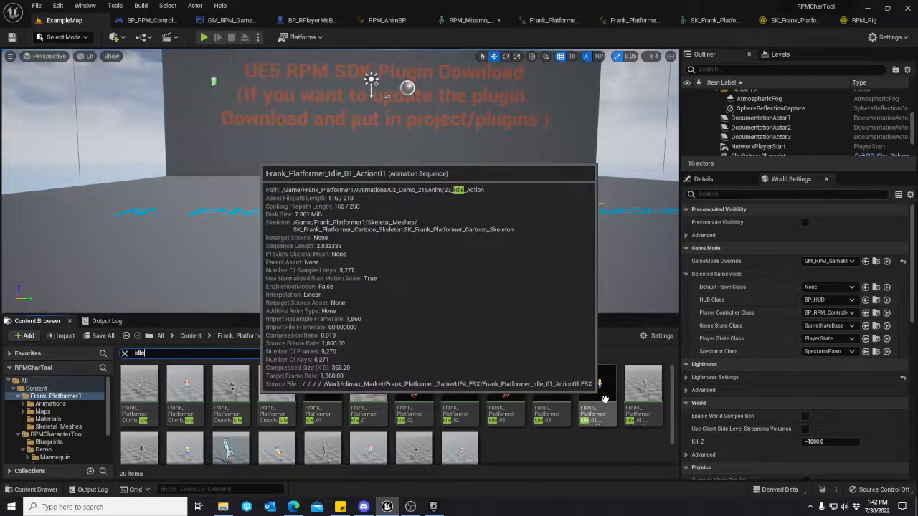
pyautogui.doubleClick(597, 390)
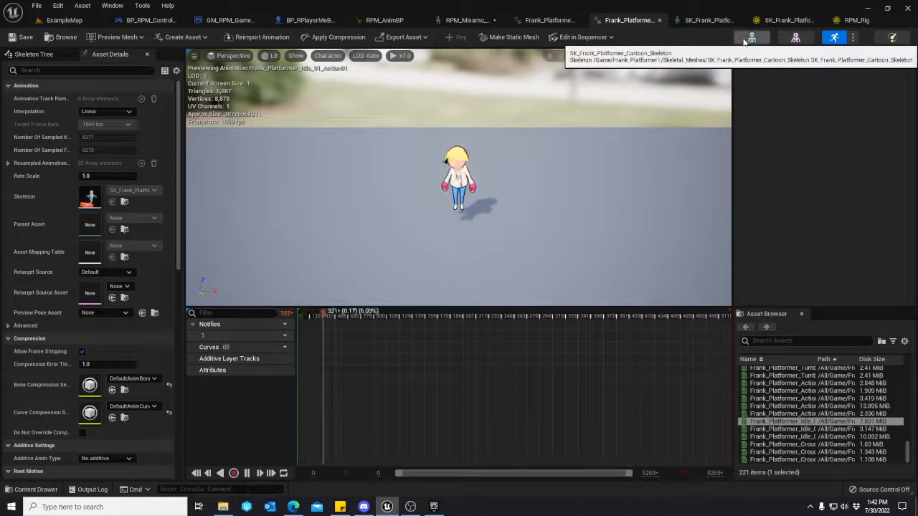
# View the animation's SK_Frank_Platformer_Cartoon_Skeleton with its anim curves and notifies, and close the skeleton editor.
pyautogui.click(706, 20)
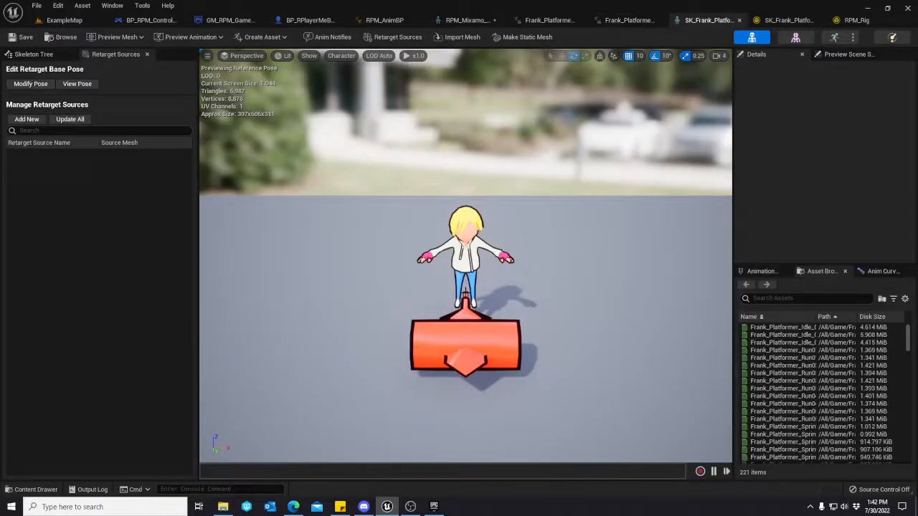
pyautogui.click(882, 271)
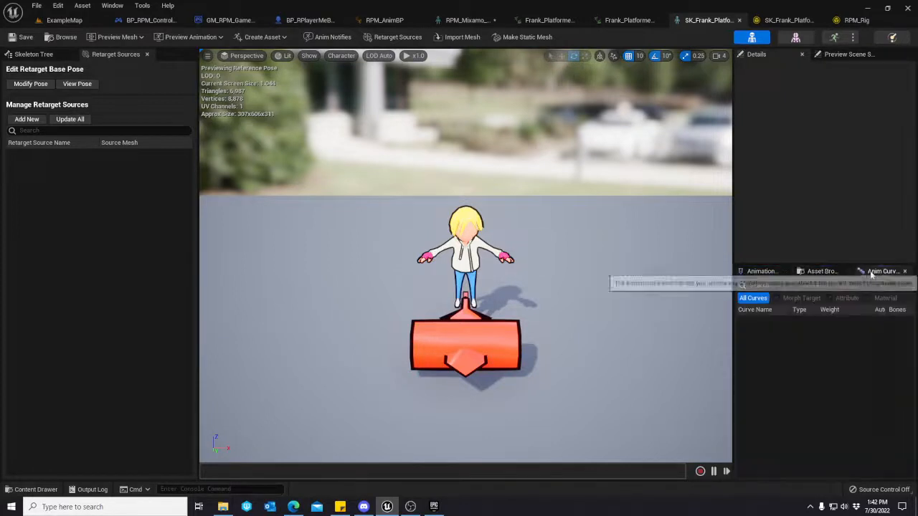
pyautogui.click(760, 271)
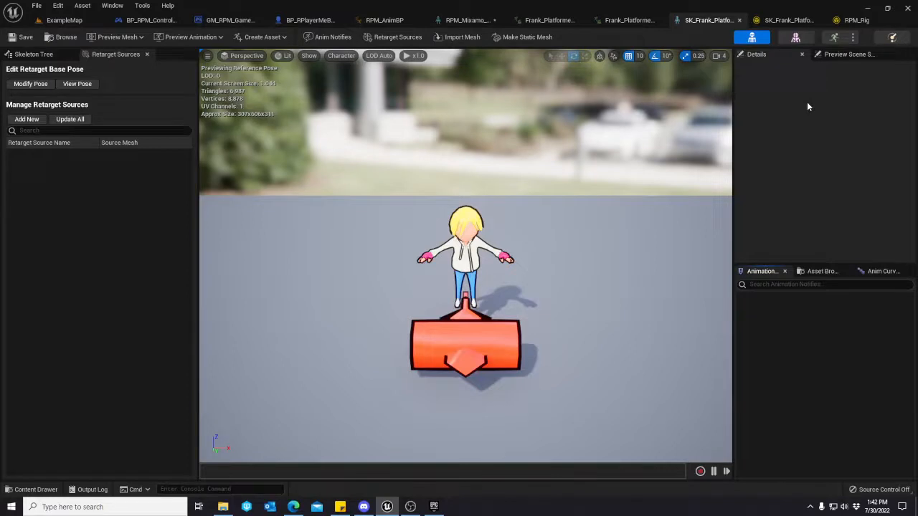
pyautogui.click(739, 21)
pyautogui.click(684, 22)
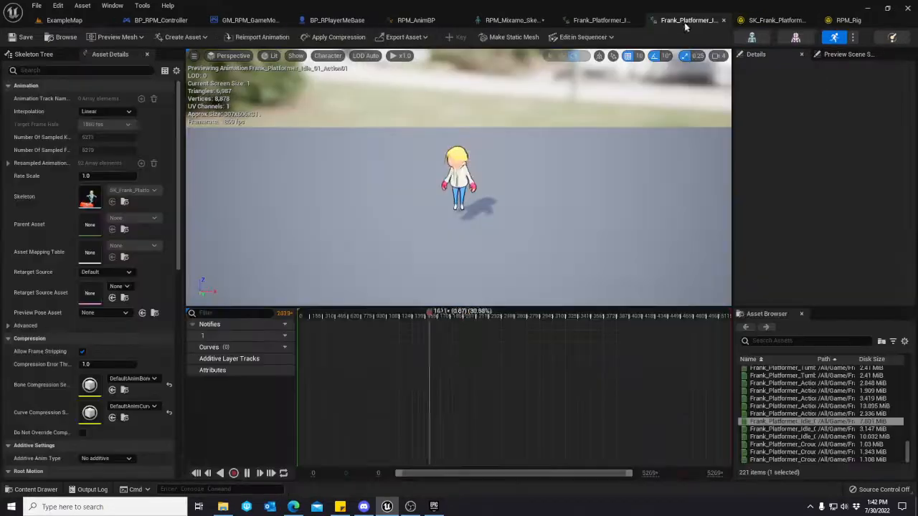
# Return to ExampleMap and locate the skeleton used by the Frank_Platformer_Idle_01_Action01 animation.
pyautogui.click(81, 22)
pyautogui.rightClick(597, 403)
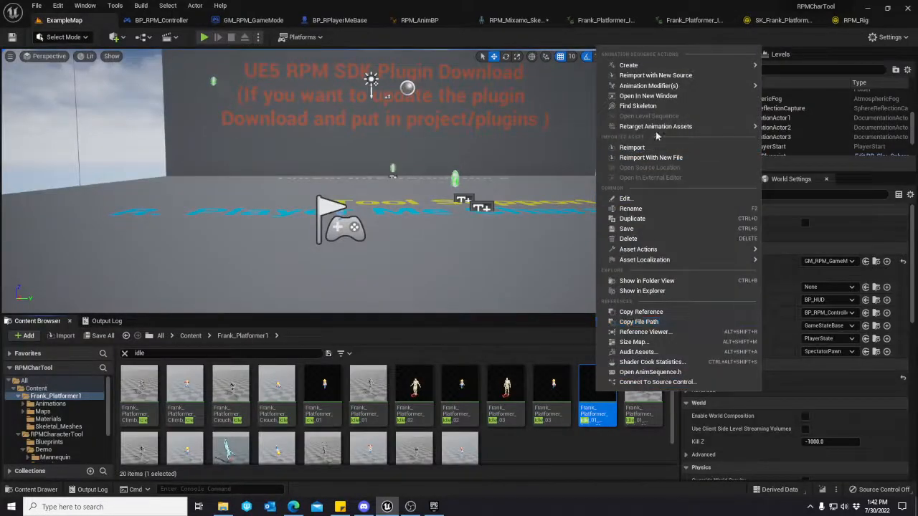
pyautogui.click(637, 106)
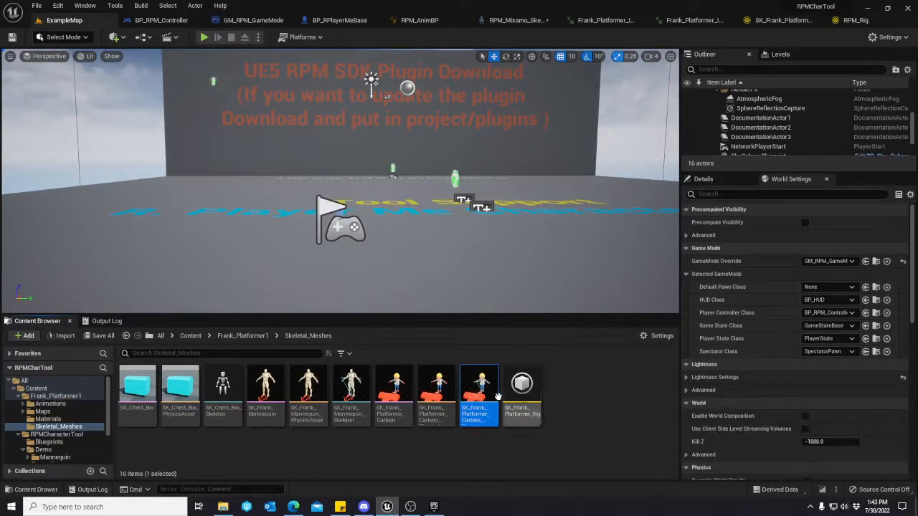
# Review the asset actions available for the Frank Platformer cartoon skeleton in Skeletal_Meshes without applying any.
pyautogui.rightClick(482, 385)
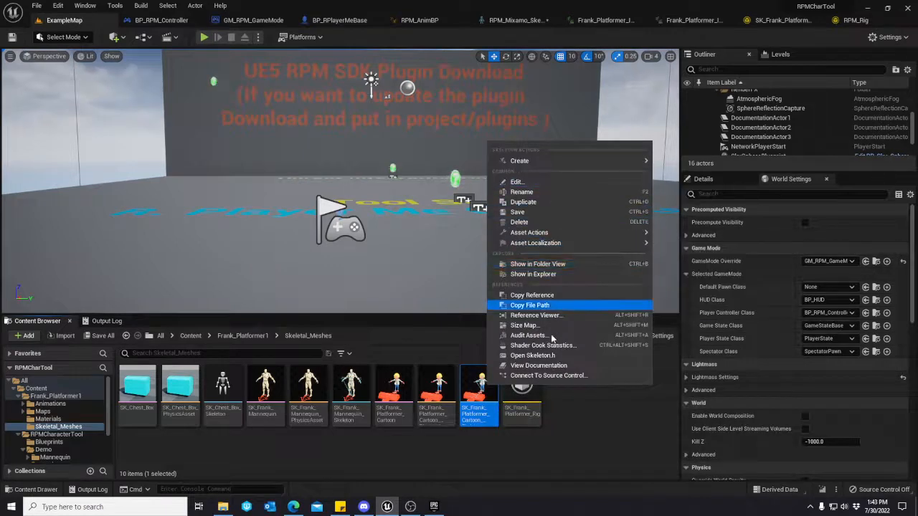
pyautogui.moveTo(566, 159)
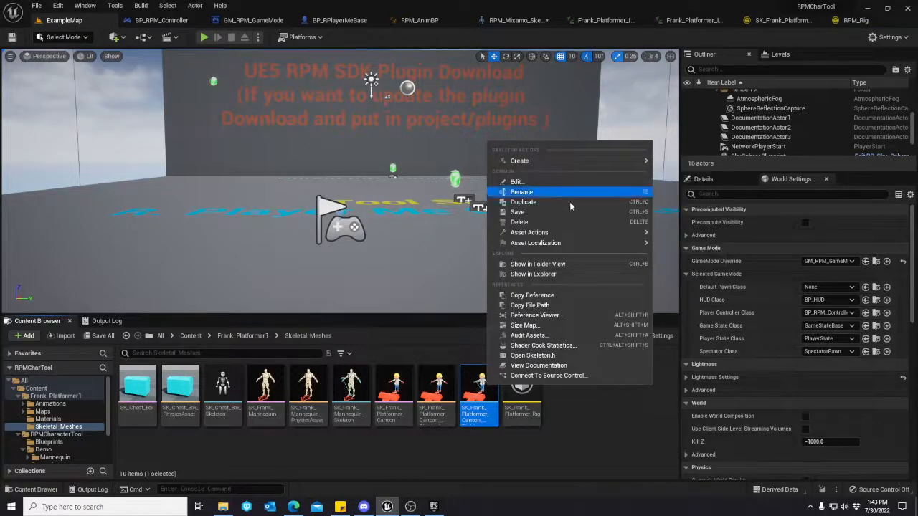
pyautogui.moveTo(577, 233)
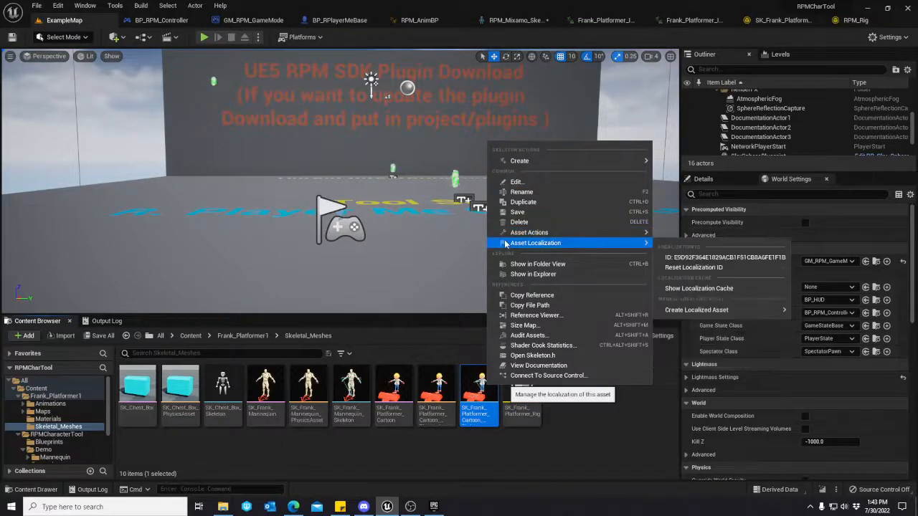
pyautogui.click(569, 448)
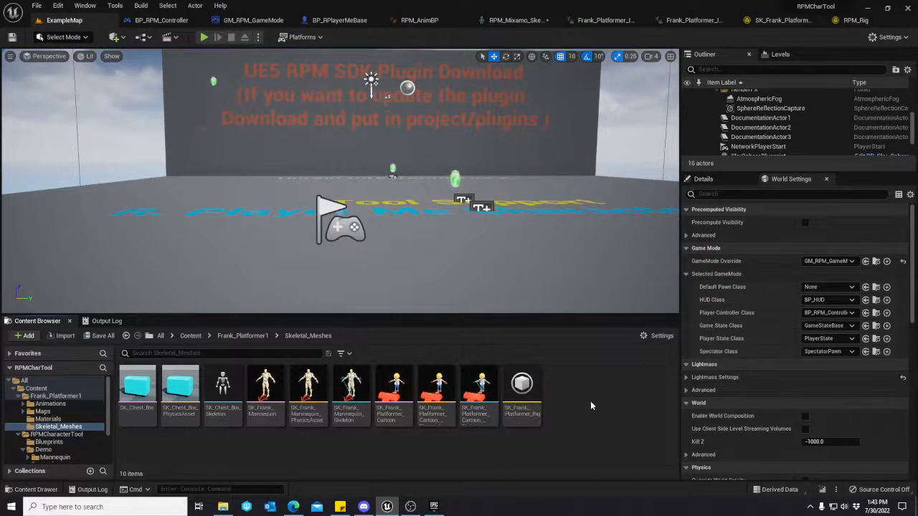
# Show the IK Rig option among the new animation assets, and open the existing SK_Frank_Platformer_Rig.
pyautogui.rightClick(607, 393)
pyautogui.moveTo(659, 221)
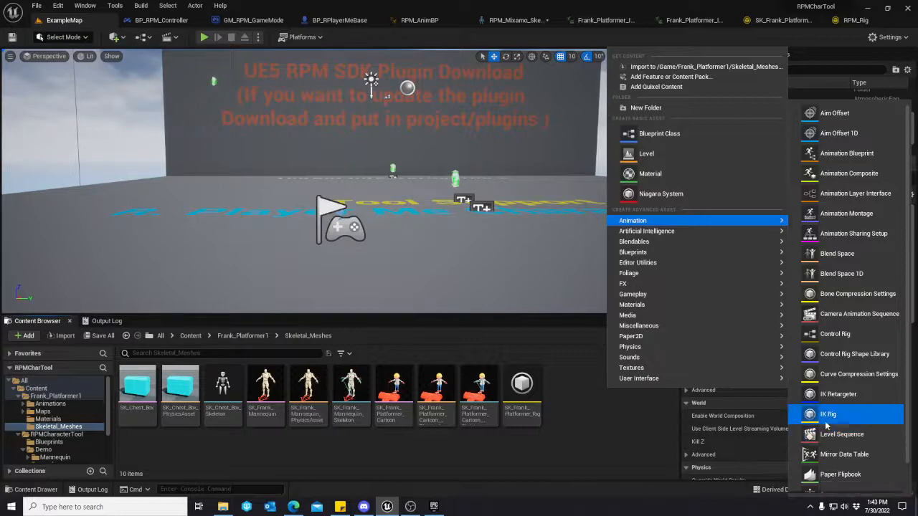
pyautogui.click(585, 438)
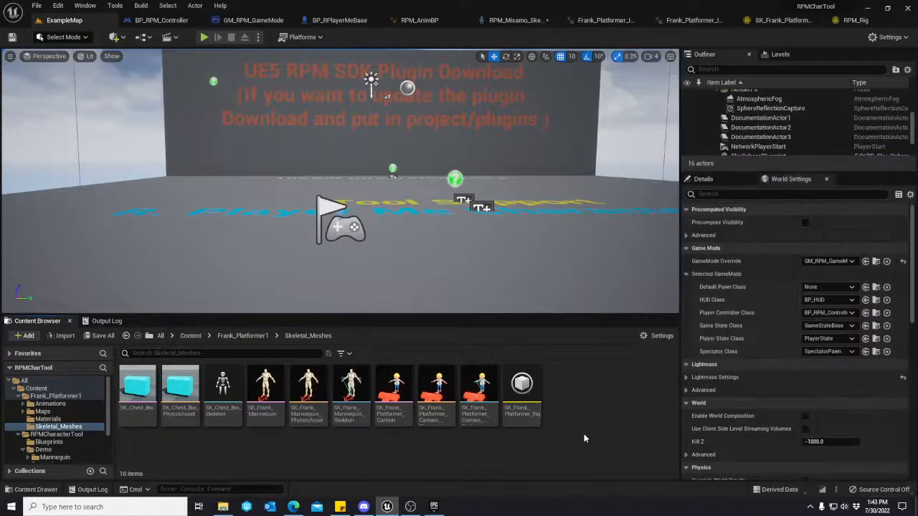
pyautogui.doubleClick(521, 387)
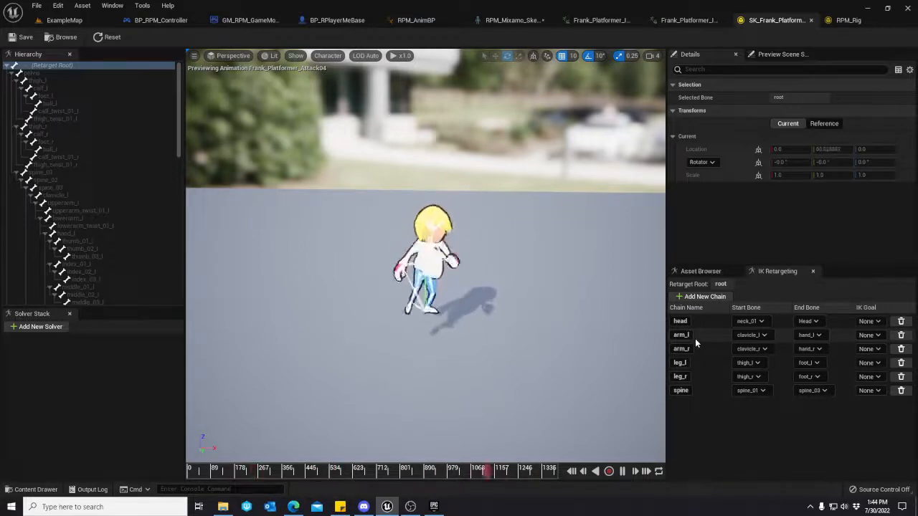
pyautogui.click(713, 298)
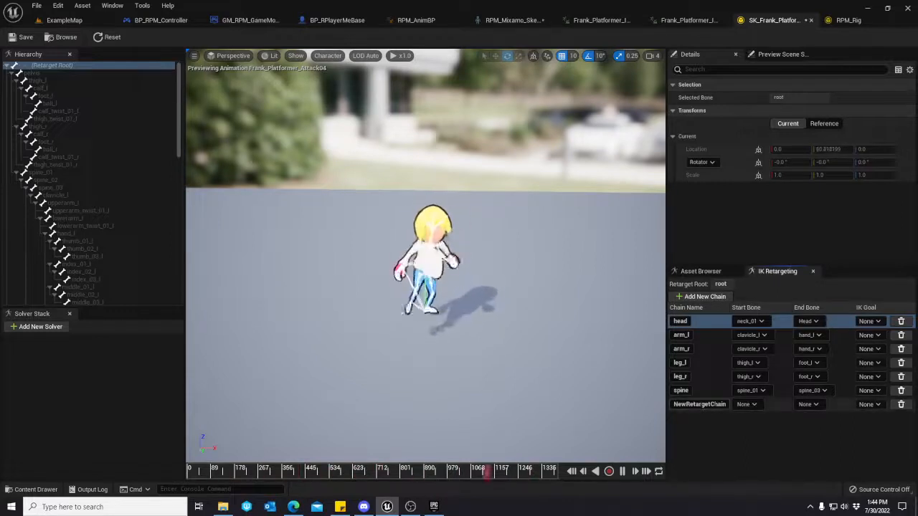
pyautogui.click(754, 405)
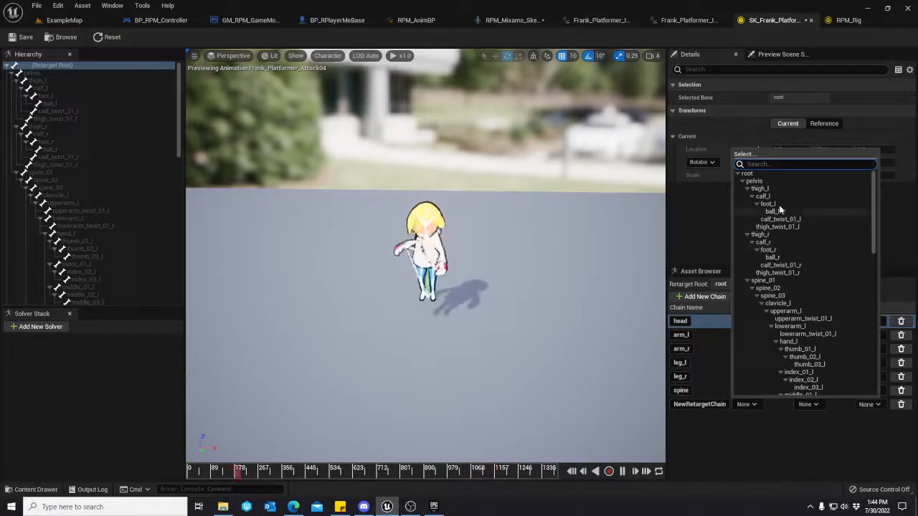
pyautogui.scroll(-3, 778, 211)
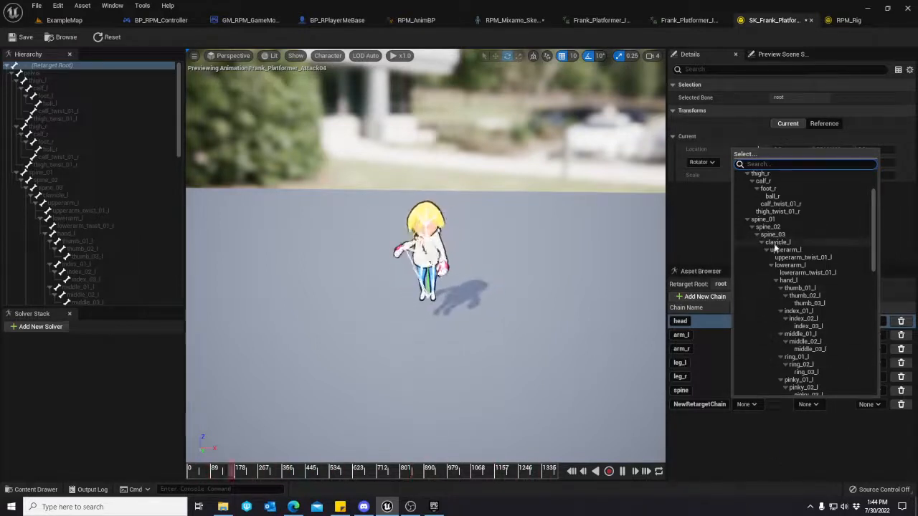
pyautogui.click(790, 443)
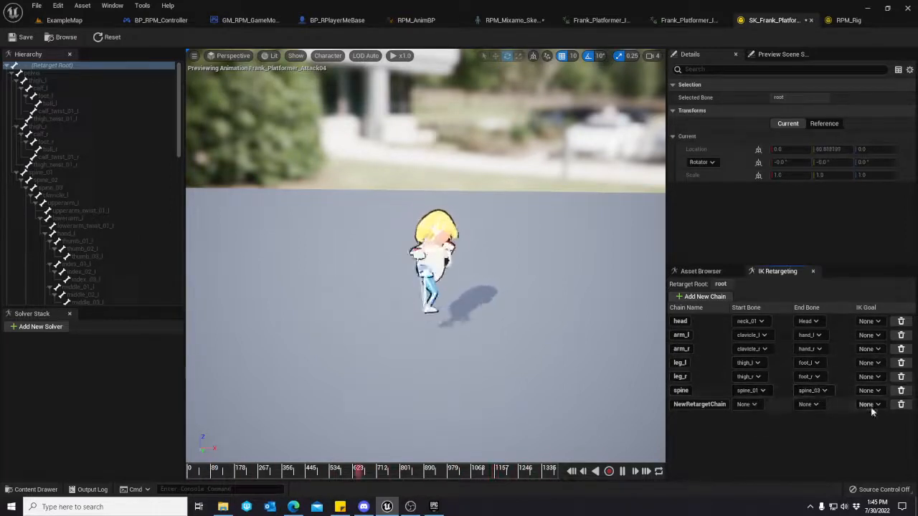
pyautogui.click(901, 404)
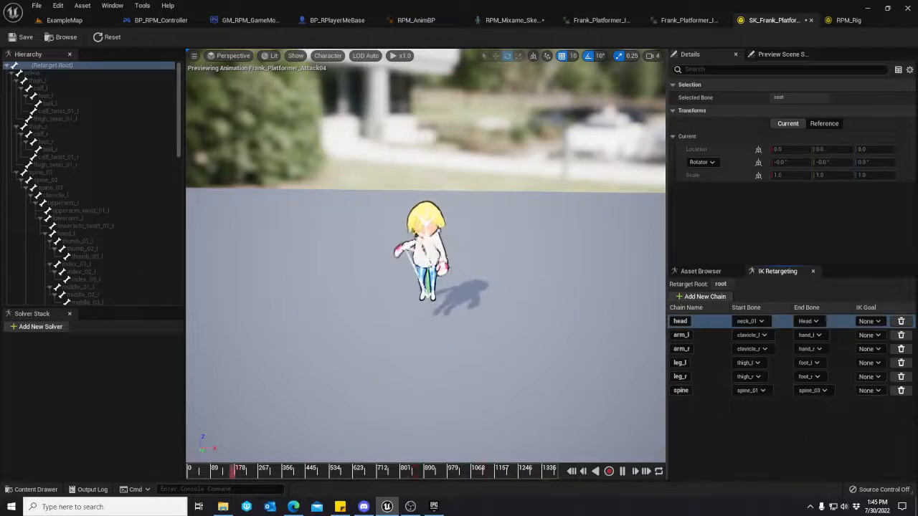
# View the retargeting options of the Frank rig's root bone, and switch to RPM_Rig to compare its retarget chains.
pyautogui.rightClick(30, 66)
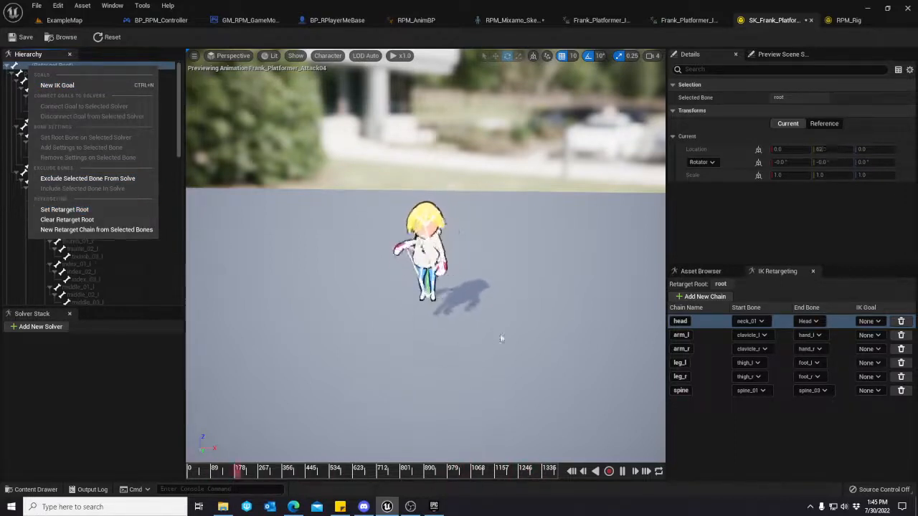
pyautogui.click(163, 453)
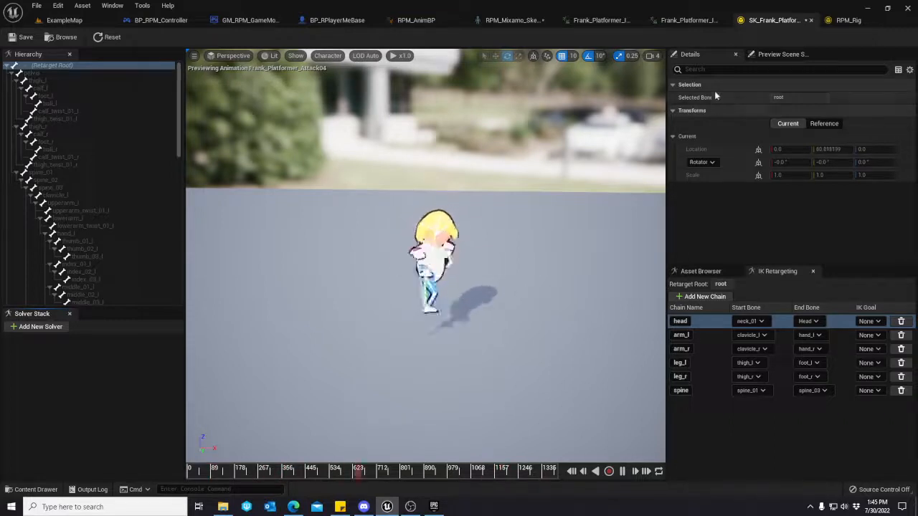
pyautogui.click(847, 20)
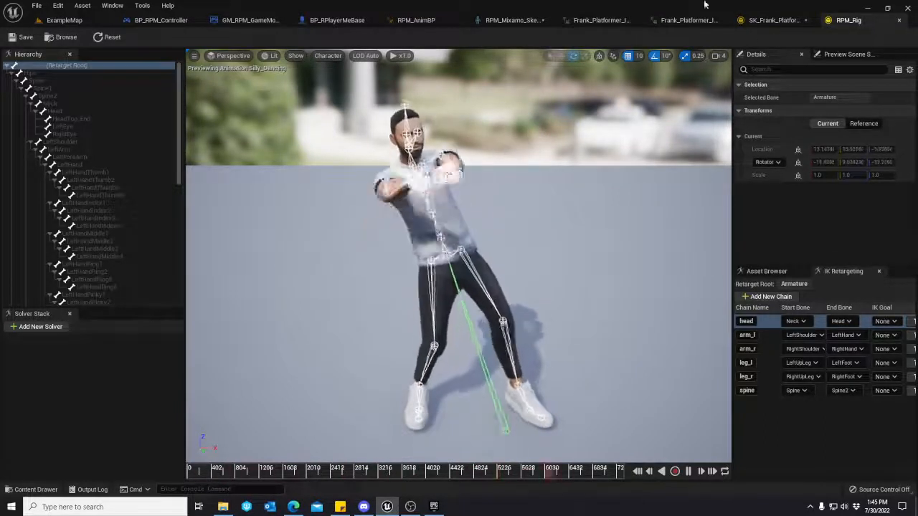
# Return to ExampleMap and show the Retargeted folder under RPMCharacterTool's Demo folder.
pyautogui.click(64, 20)
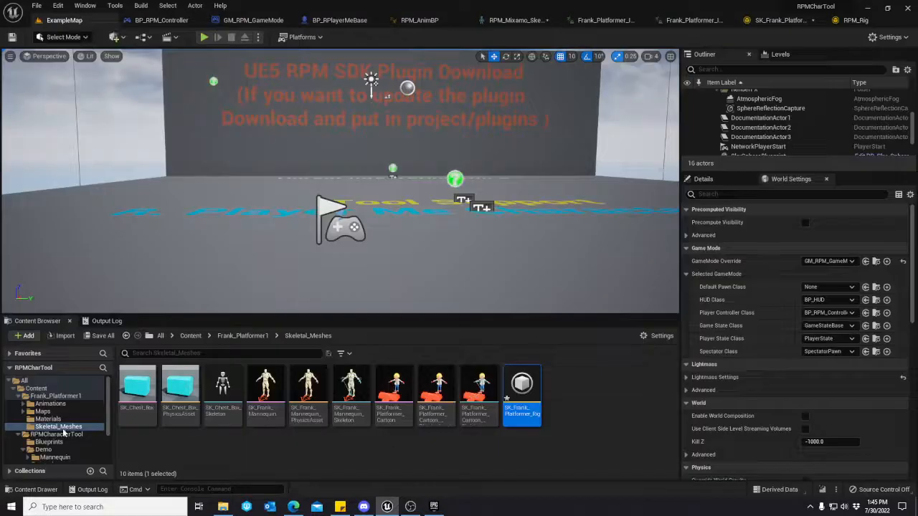
pyautogui.scroll(-3, 64, 430)
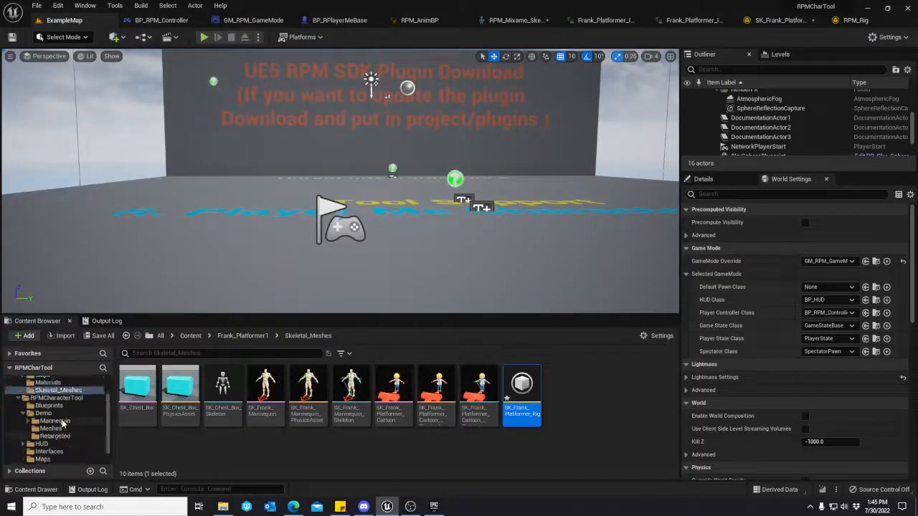
pyautogui.scroll(2, 62, 423)
pyautogui.click(57, 430)
pyautogui.scroll(-3, 55, 438)
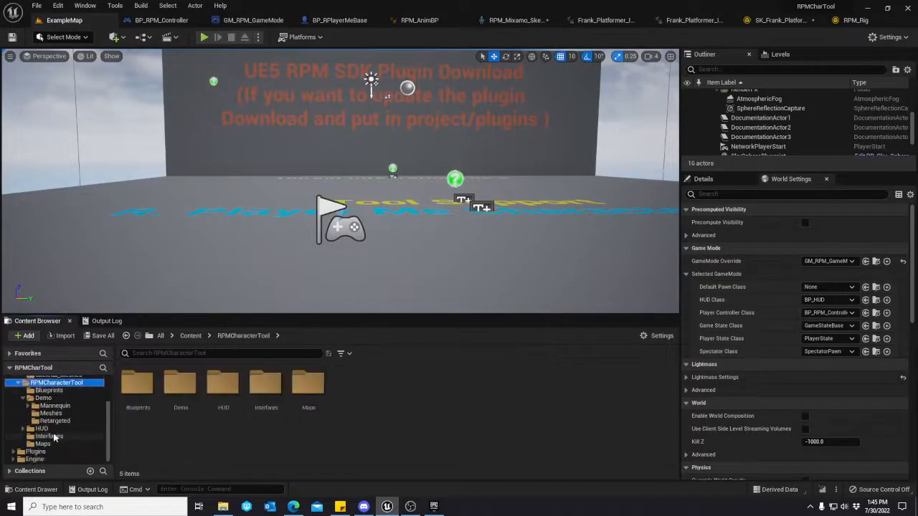
pyautogui.click(54, 421)
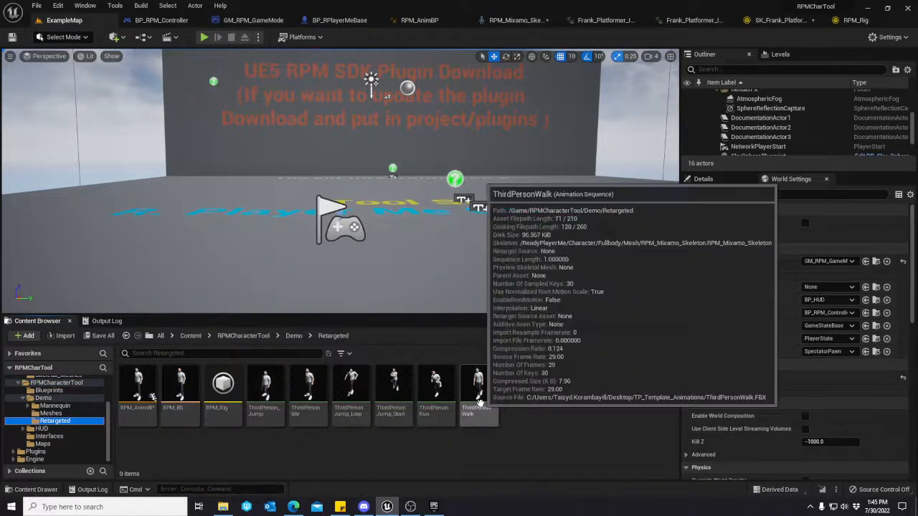
# Inspect the RPM_AnimBP, RPM_BS and RPM_Rig assets, and compare RPM_Rig's retarget chains with those of SK_Frank_Platformer_Rig.
pyautogui.click(265, 391)
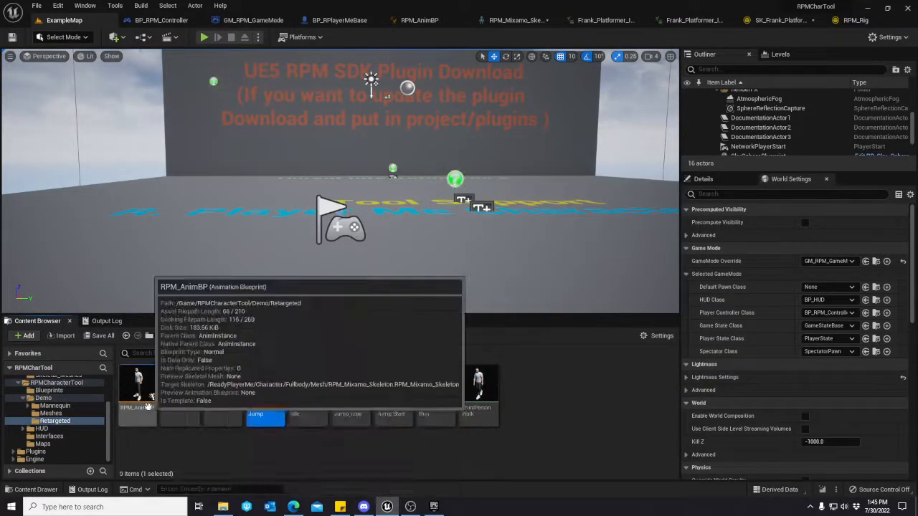
pyautogui.click(138, 391)
pyautogui.click(176, 394)
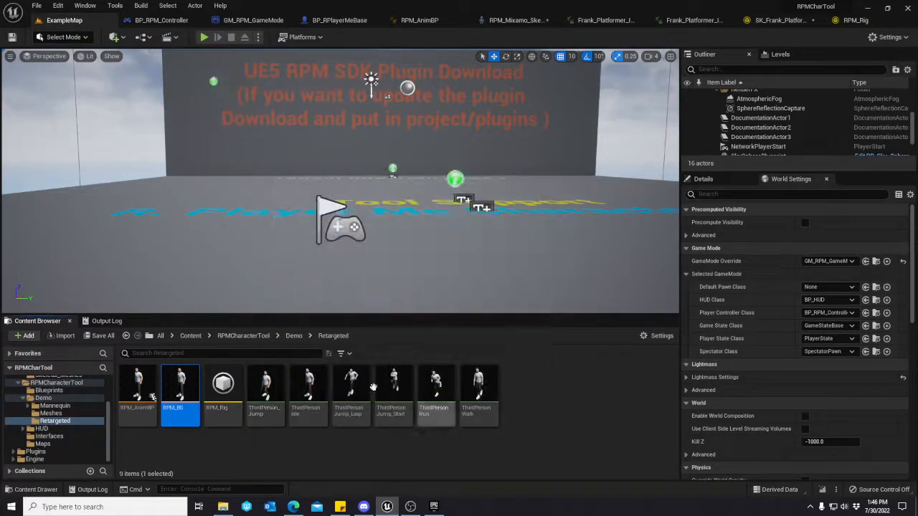
pyautogui.click(138, 390)
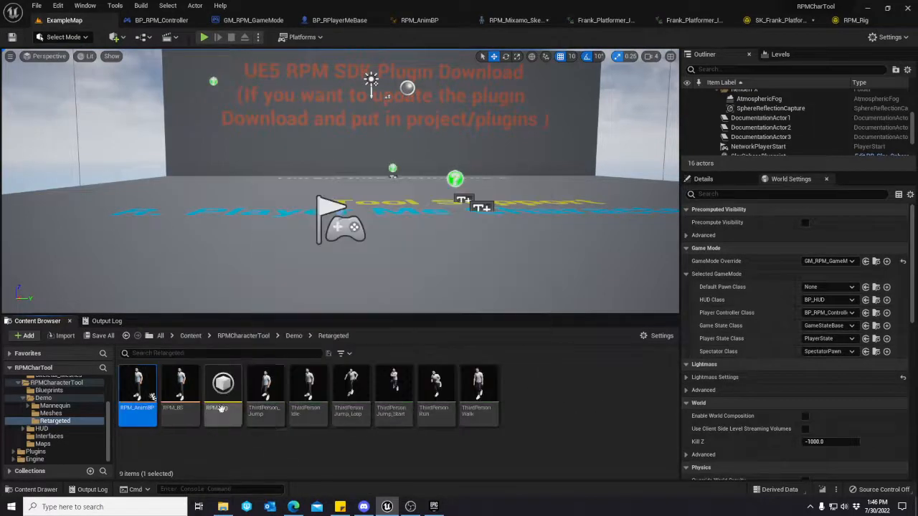
pyautogui.click(251, 446)
pyautogui.click(224, 398)
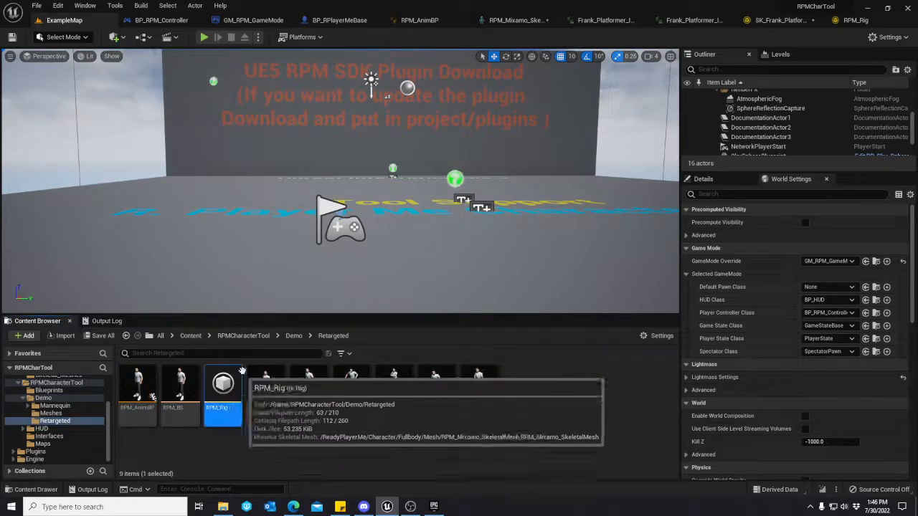
pyautogui.doubleClick(231, 393)
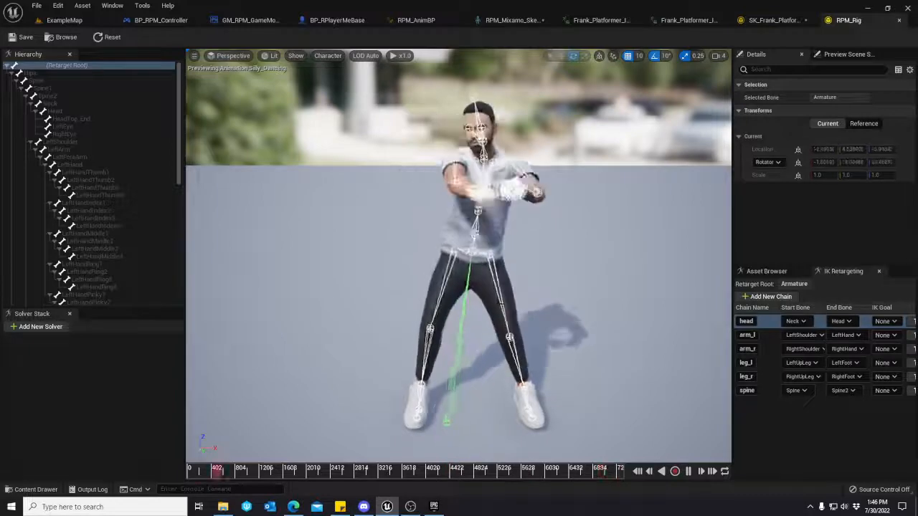
pyautogui.click(773, 20)
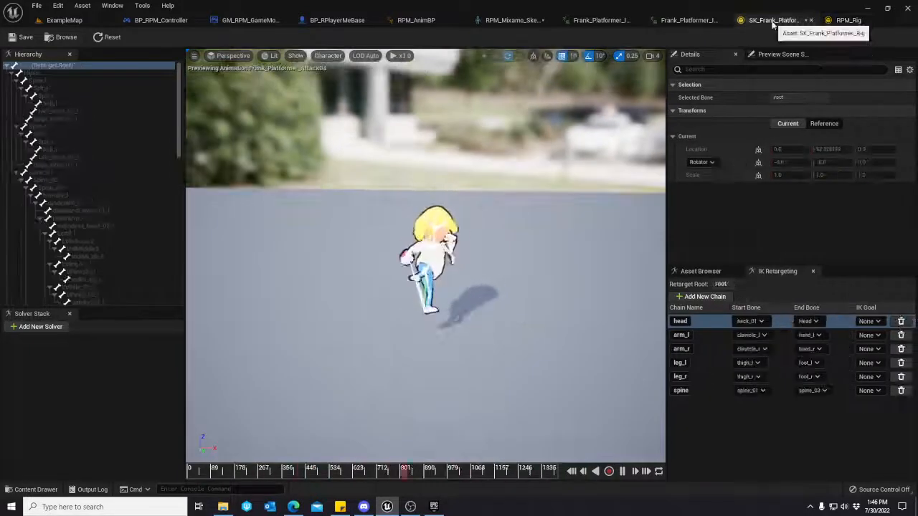
# Return to ExampleMap, search the Frank_Platformer1 folder for "idle" and locate the skeleton of Frank_Platformer_Idle_01_Action01.
pyautogui.click(61, 20)
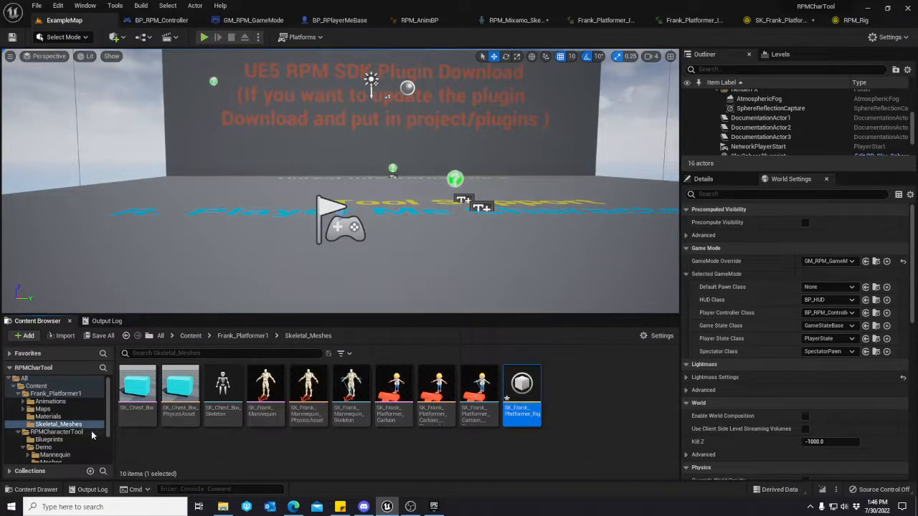
pyautogui.click(63, 393)
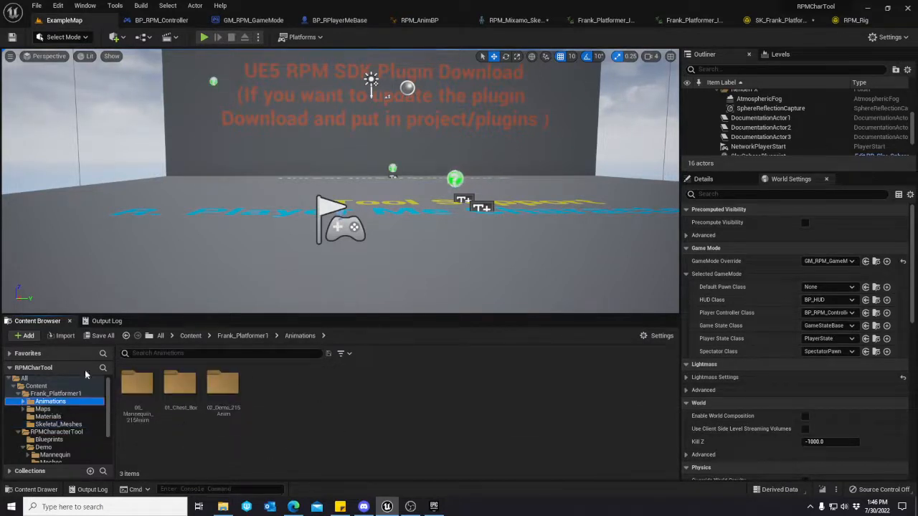
pyautogui.click(160, 354)
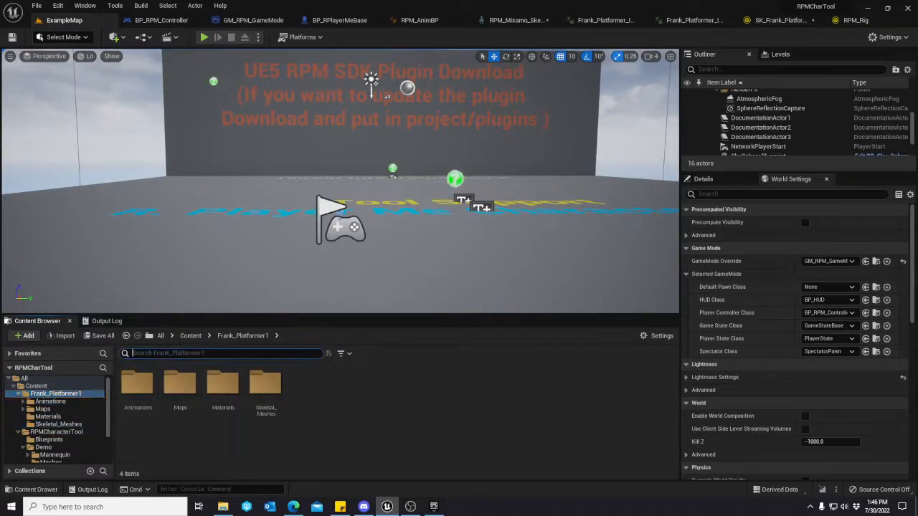
pyautogui.write('idle')
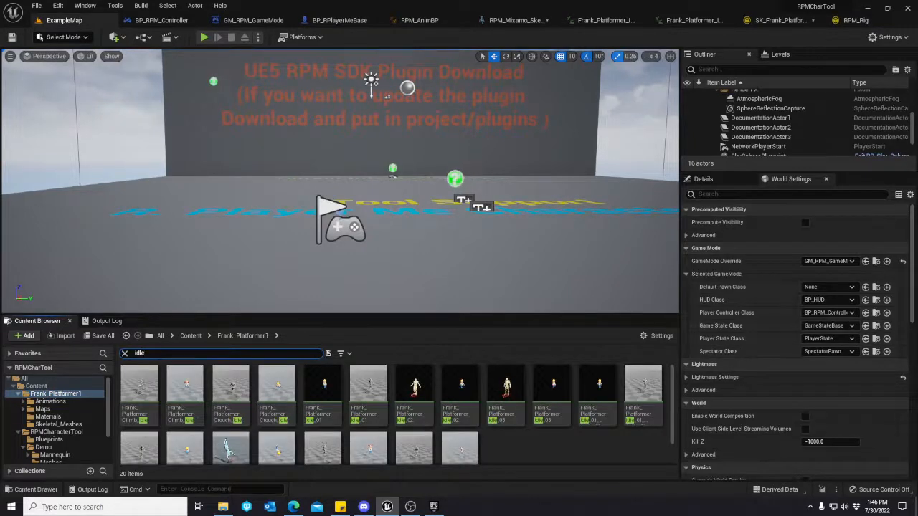
pyautogui.rightClick(595, 399)
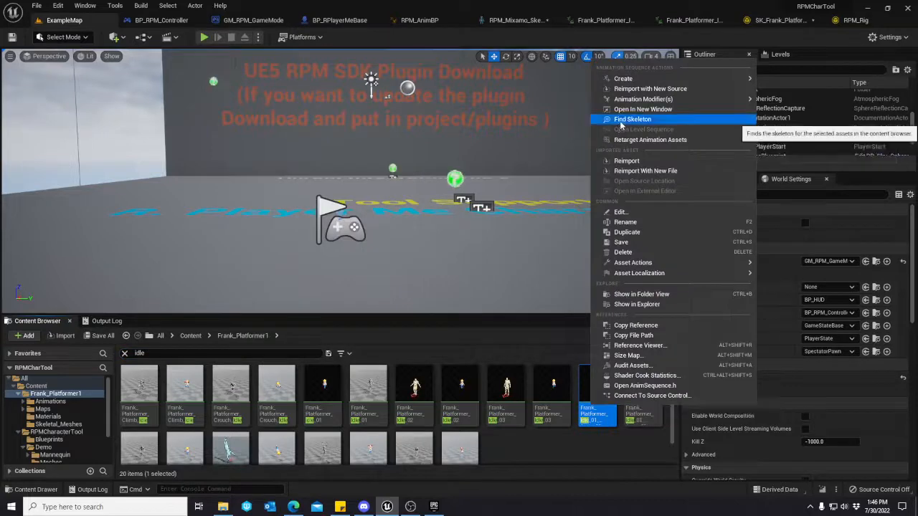
pyautogui.click(621, 124)
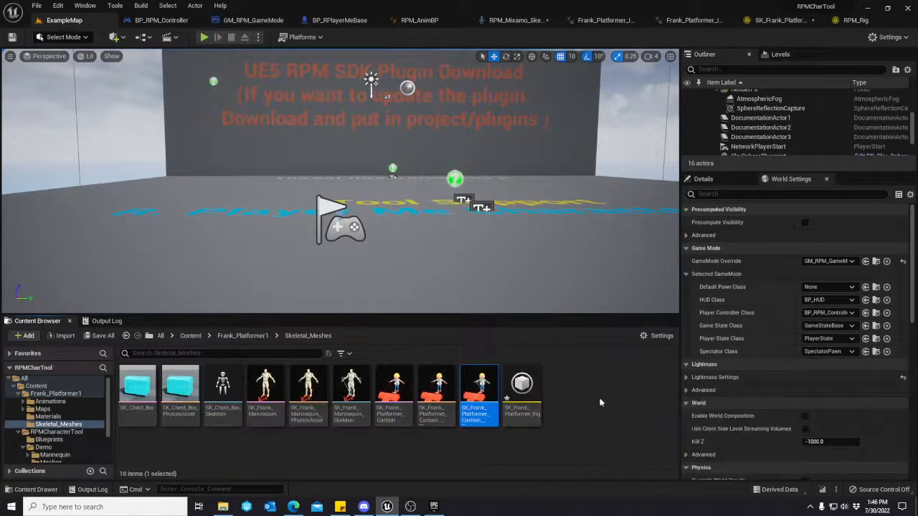
# Create an IK Retargeter in the Skeletal_Meshes folder with SK_Frank_Platformer_Rig as its source and rename it Frank_Rig_Retargeter.
pyautogui.rightClick(564, 392)
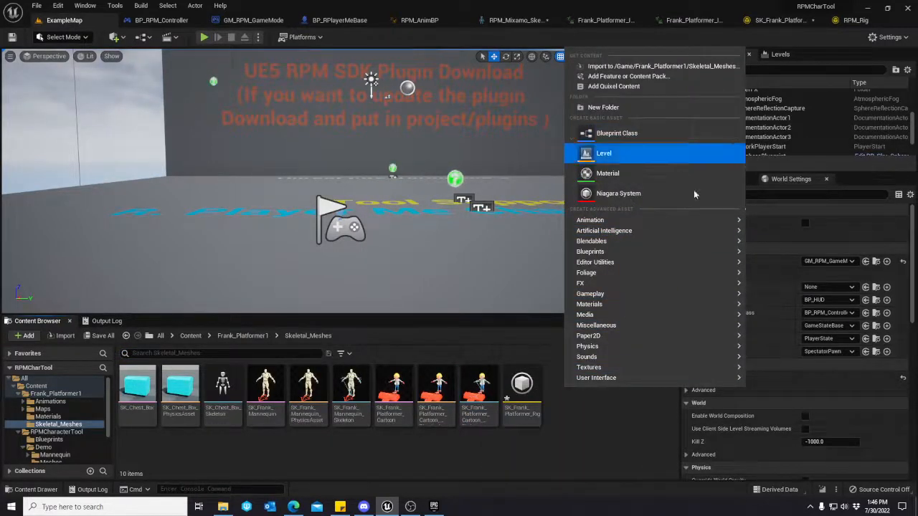
pyautogui.moveTo(683, 222)
pyautogui.click(789, 395)
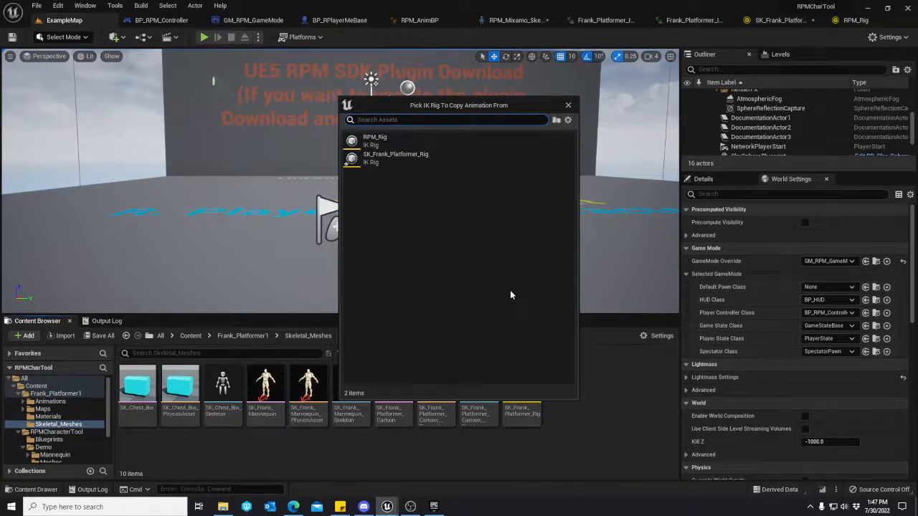
pyautogui.click(372, 164)
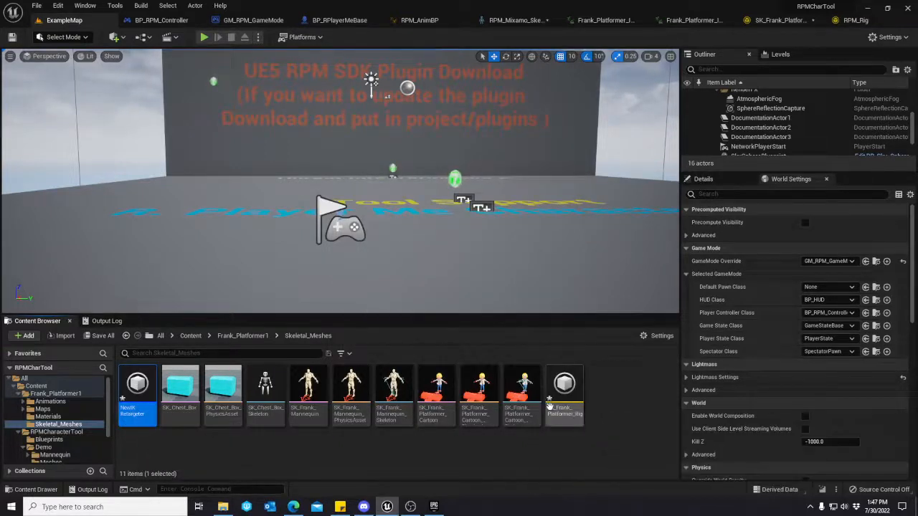
pyautogui.rightClick(139, 403)
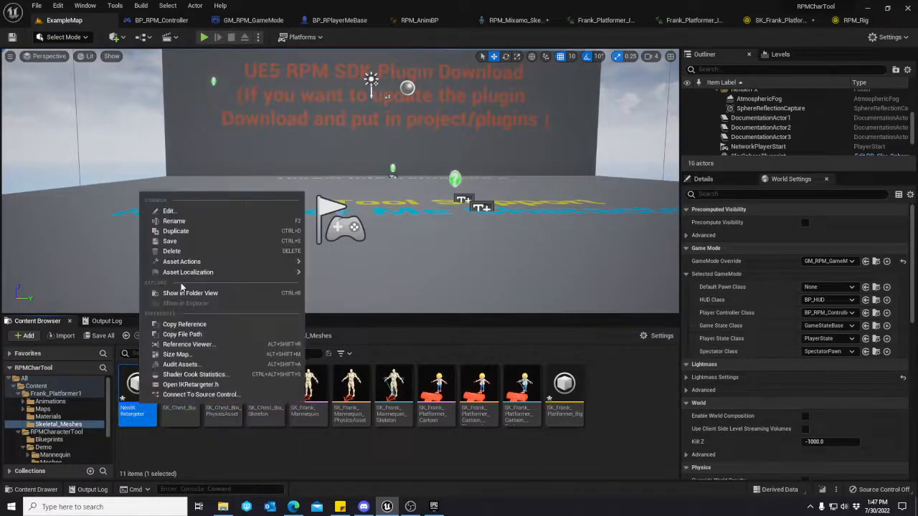
pyautogui.click(179, 220)
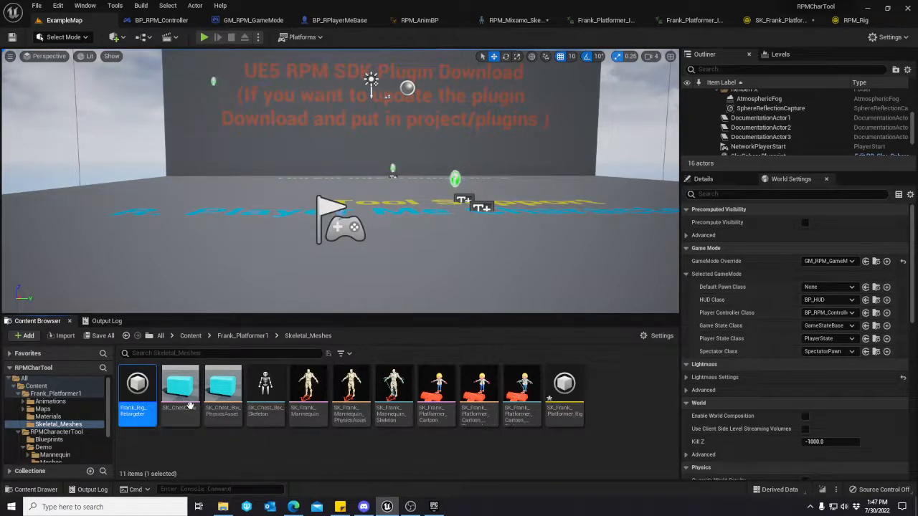
# Open Frank_Rig_Retargeter, set its Target IKRig Asset to RPM_Rig and look at both characters in the preview.
pyautogui.doubleClick(137, 391)
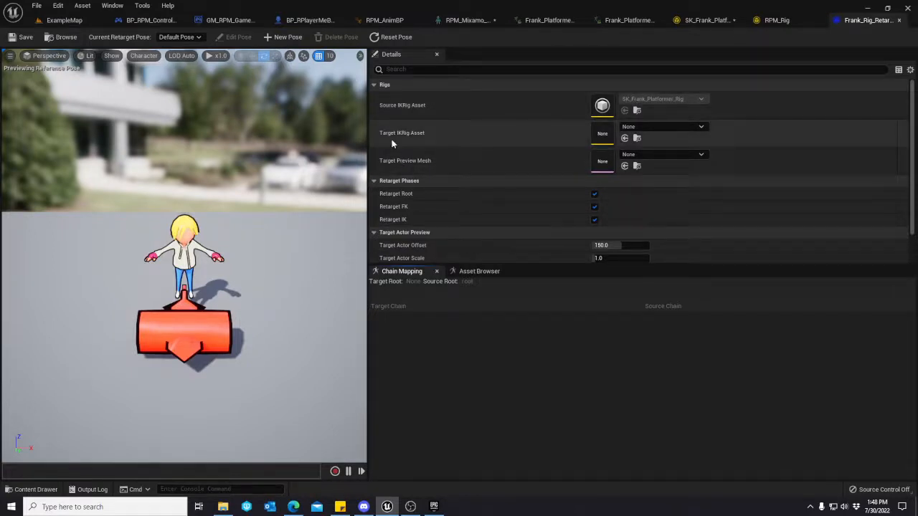
pyautogui.click(647, 134)
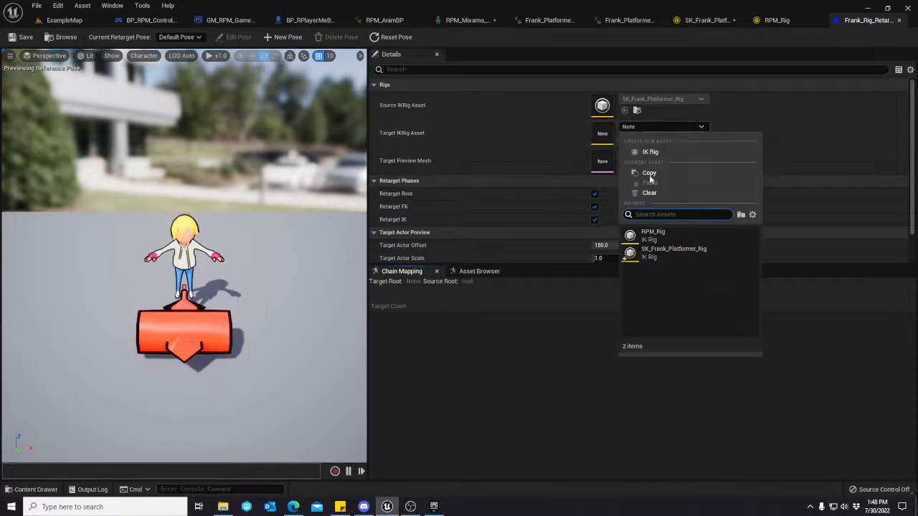
pyautogui.click(653, 231)
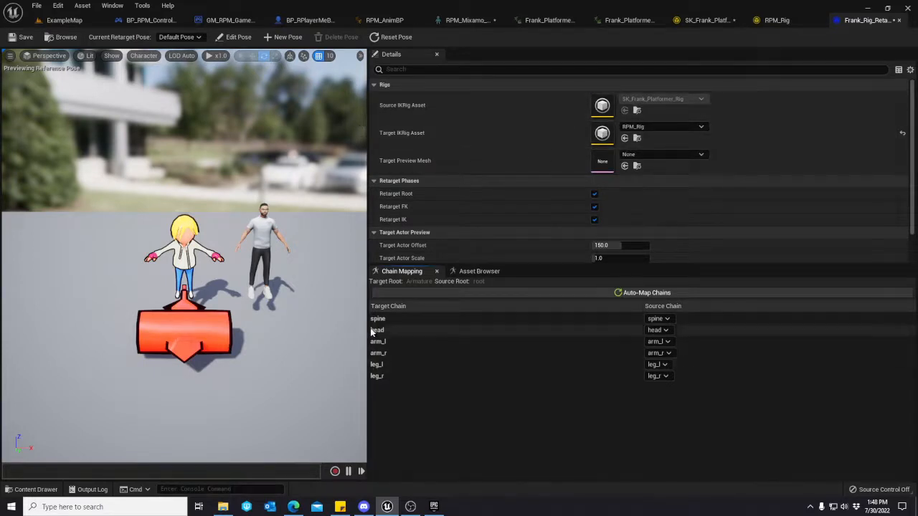
pyautogui.moveTo(311, 266)
pyautogui.mouseDown(button='right')
pyautogui.moveTo(222, 285)
pyautogui.moveTo(315, 266)
pyautogui.mouseUp(button='right')
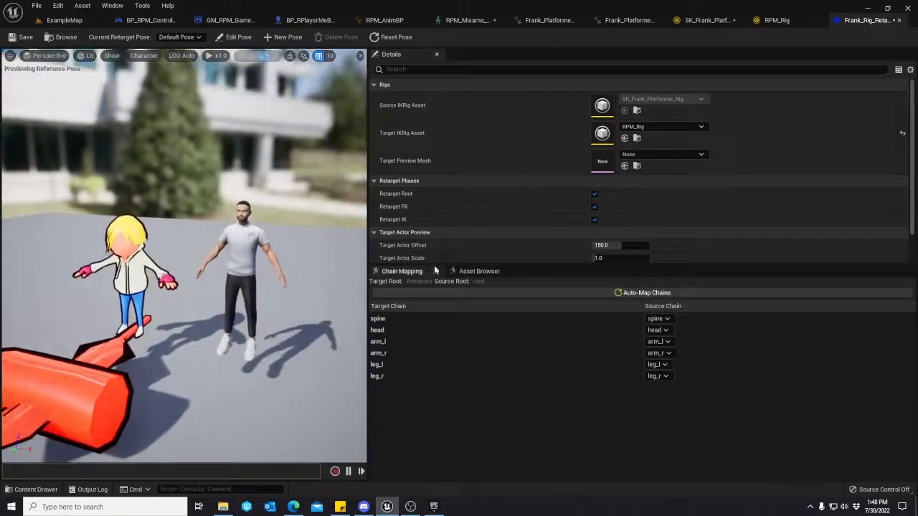
# Browse the retargeter's animation assets and preview the Frank_Platformer idle animations on both characters.
pyautogui.click(478, 271)
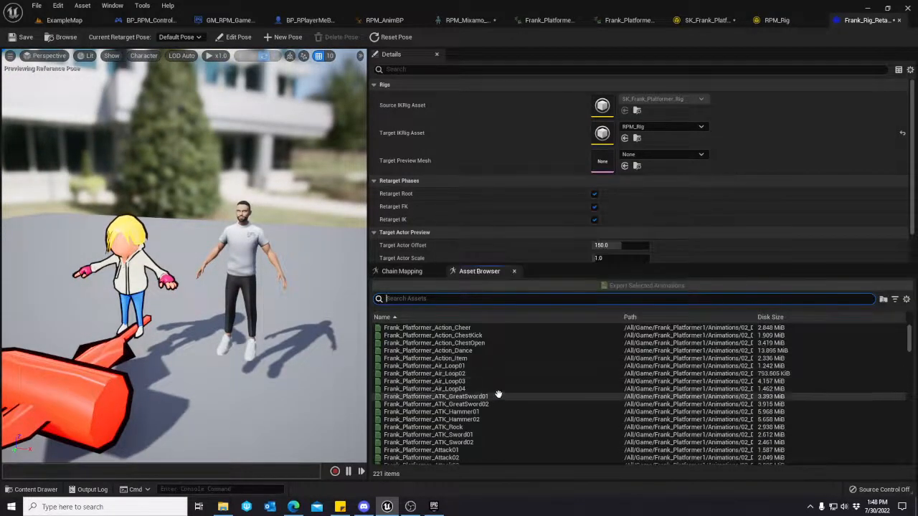
pyautogui.scroll(-15, 502, 391)
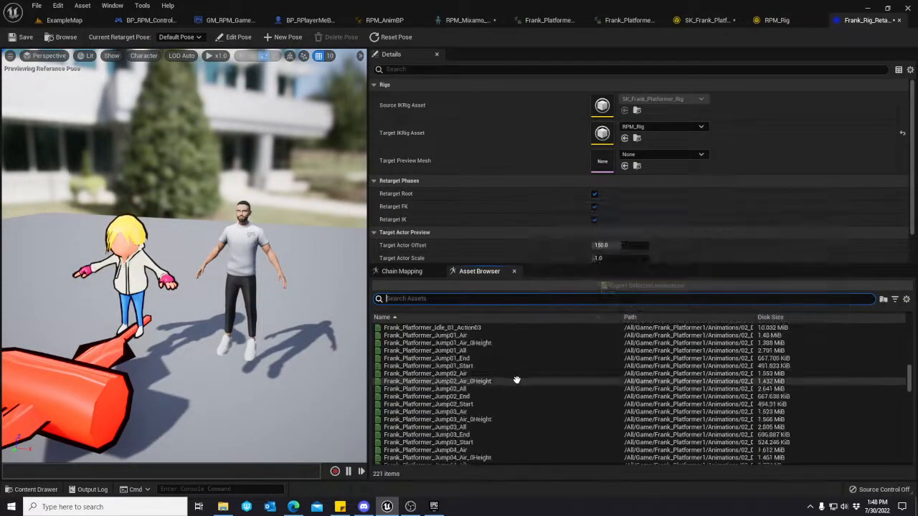
pyautogui.scroll(2, 516, 379)
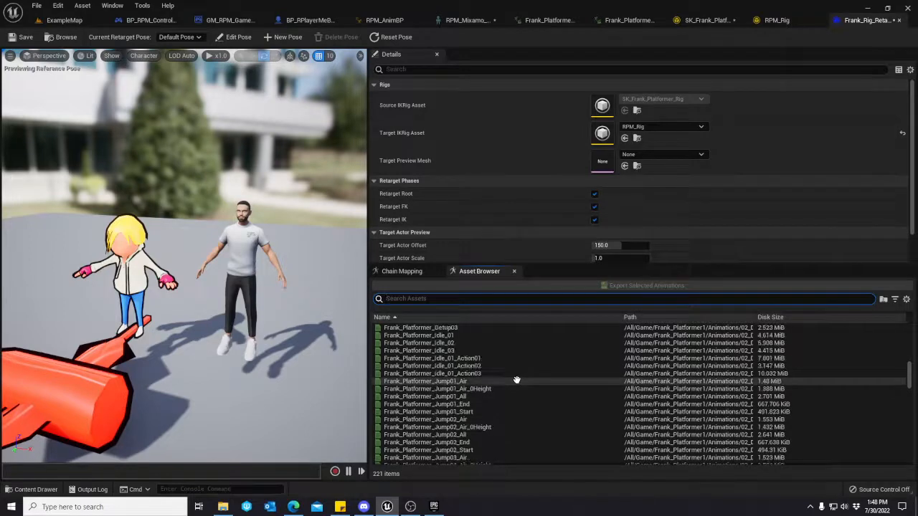
pyautogui.click(440, 350)
pyautogui.click(435, 343)
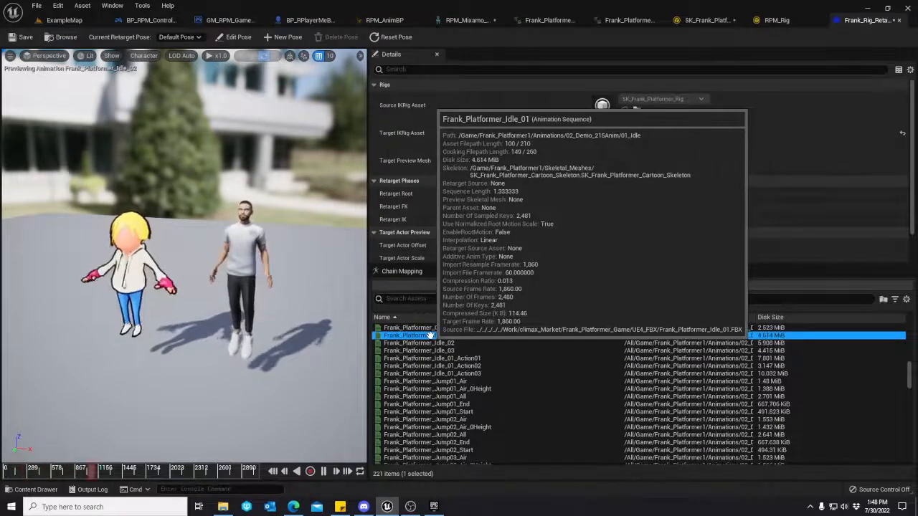
# Preview the retargeted jump animations Frank_Platformer_Jump03_All, Jump04_End and Jump04_Air, ending on Jump03_All.
pyautogui.scroll(-3, 455, 387)
pyautogui.click(459, 395)
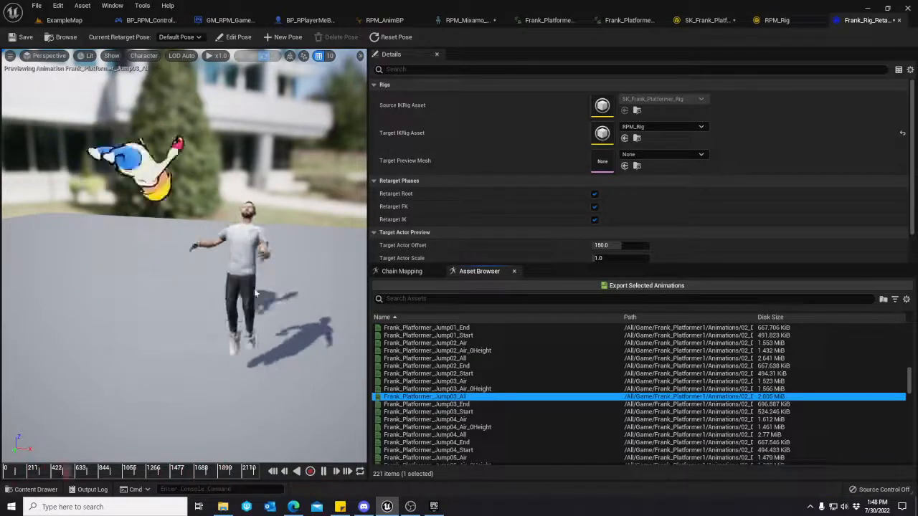
pyautogui.click(410, 506)
pyautogui.click(394, 442)
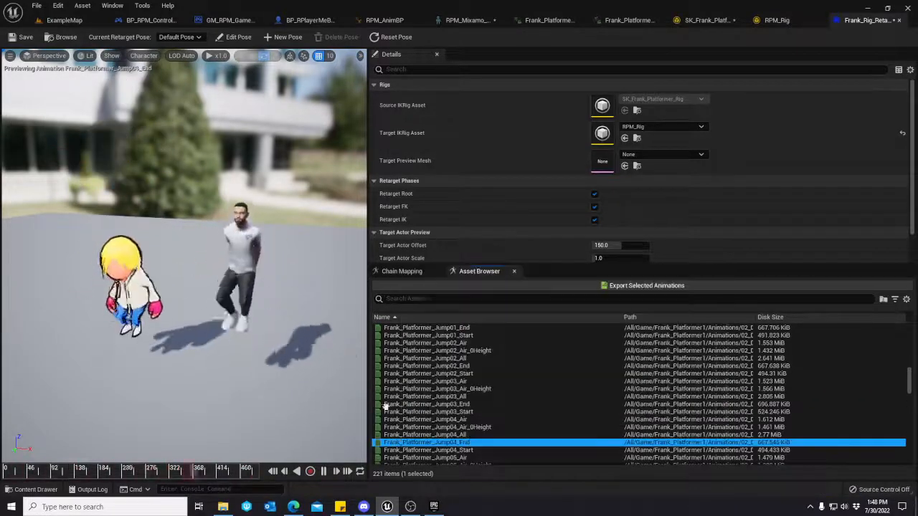
pyautogui.click(431, 420)
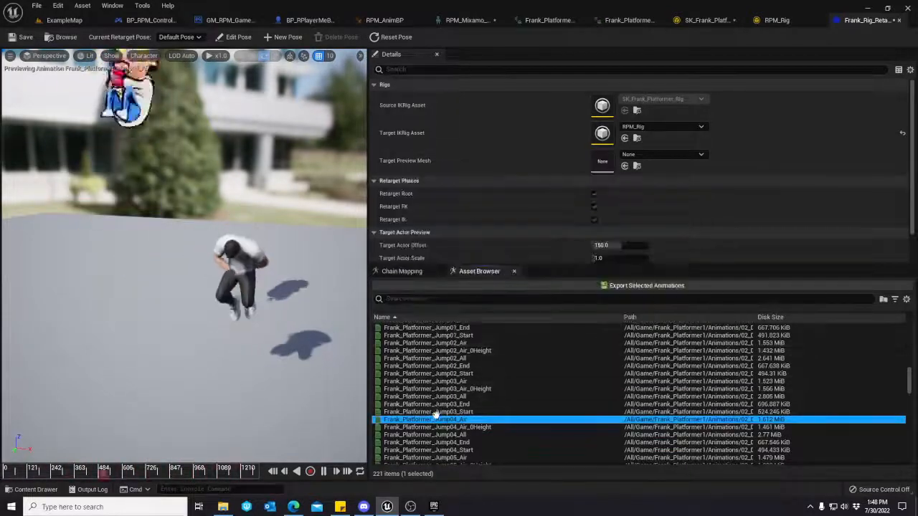
pyautogui.click(426, 397)
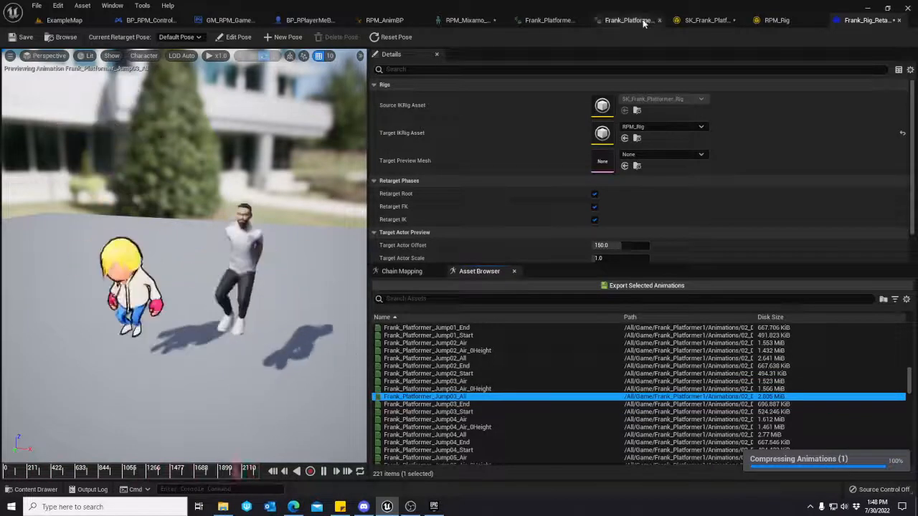
# Check the Frank rig's retarget root and set the Hips bone as the retarget root of RPM_Rig.
pyautogui.click(704, 20)
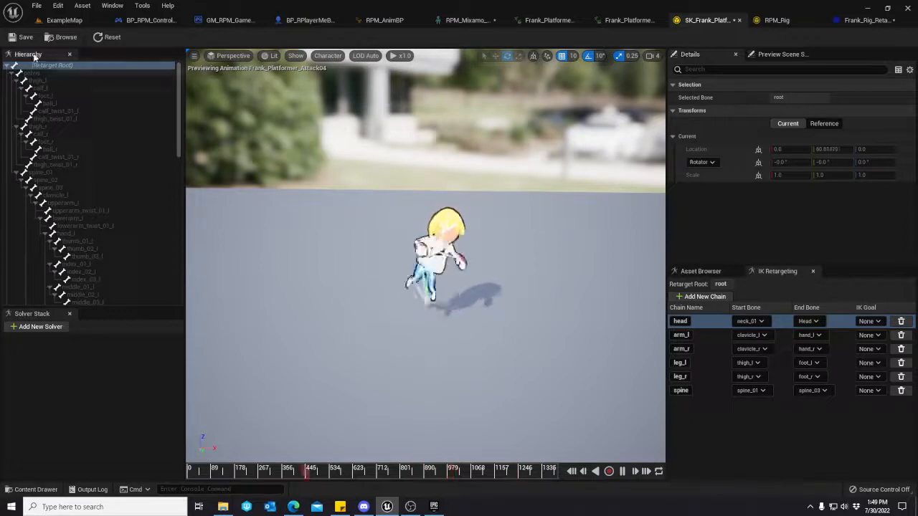
pyautogui.click(776, 20)
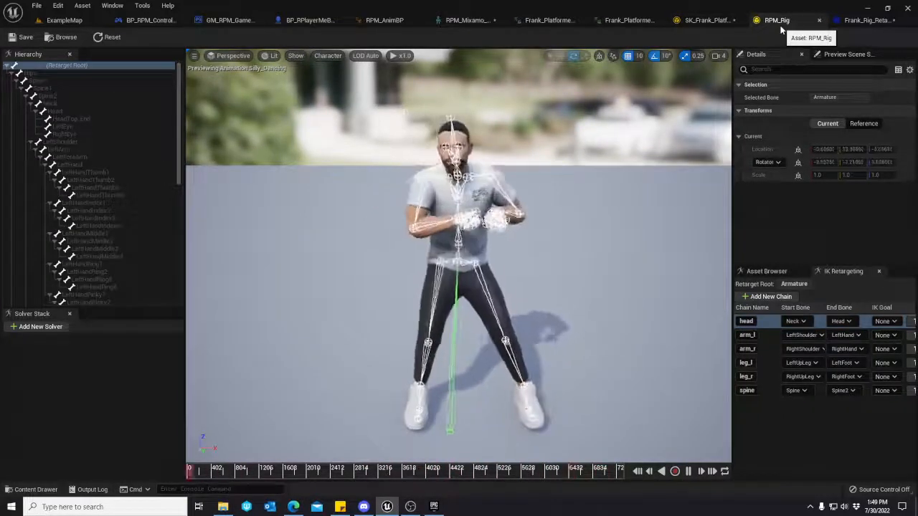
pyautogui.click(29, 73)
pyautogui.rightClick(28, 74)
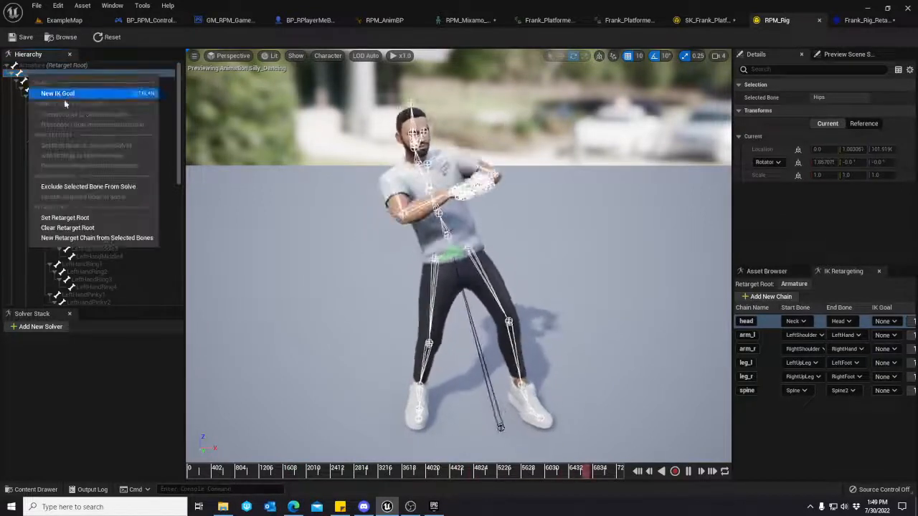
pyautogui.click(59, 218)
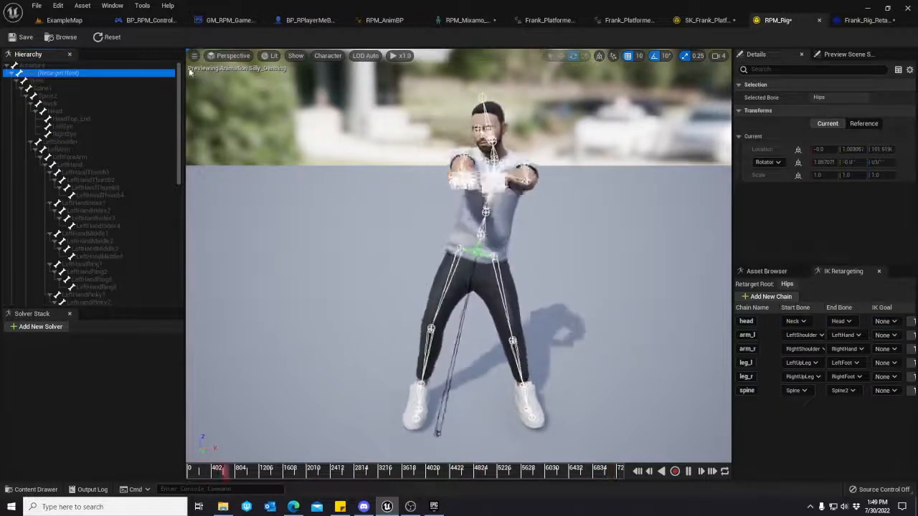
# Set the pelvis bone as the retarget root of SK_Frank_Platformer_Rig.
pyautogui.click(690, 23)
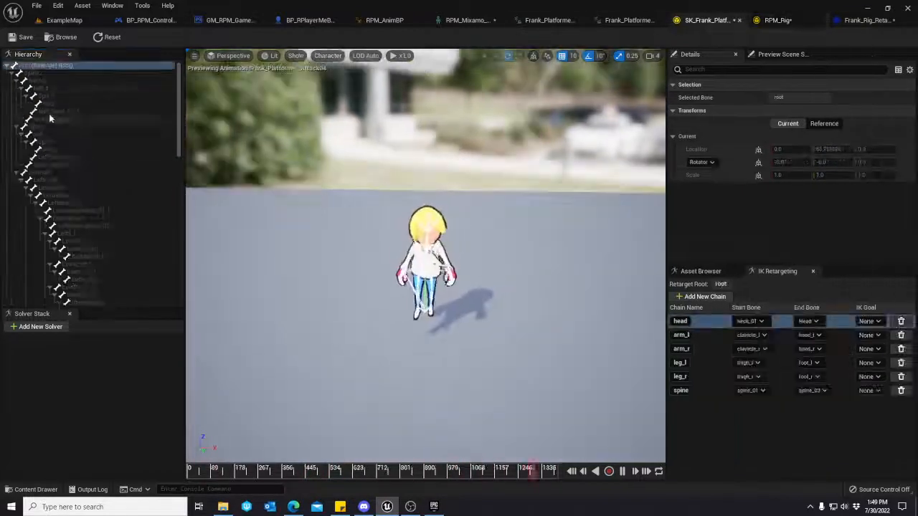
pyautogui.rightClick(27, 78)
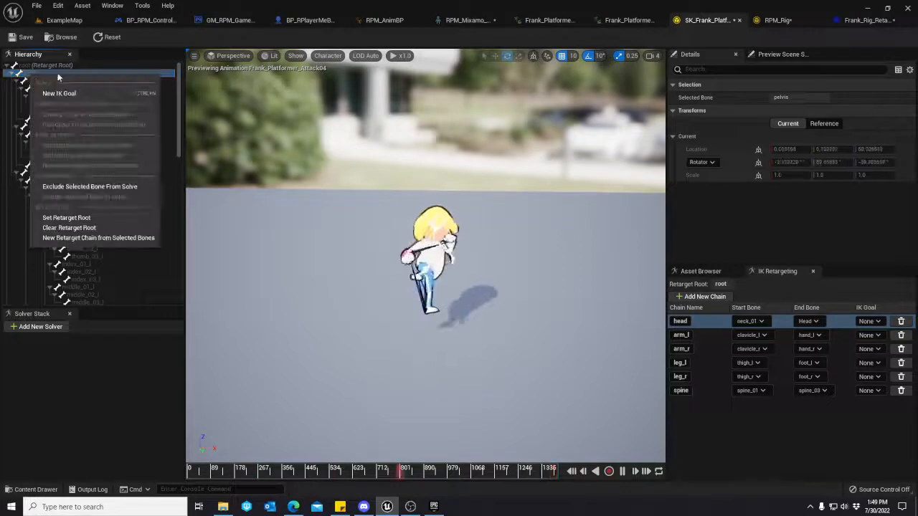
pyautogui.click(60, 218)
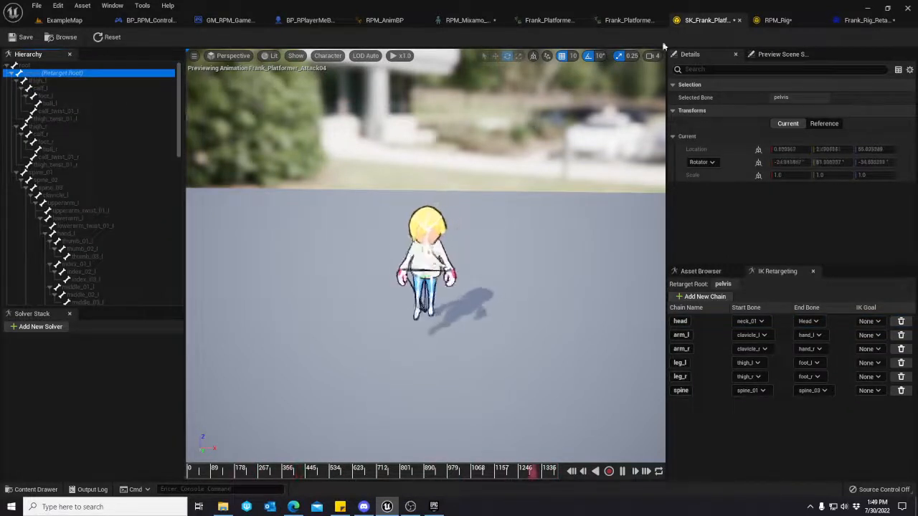
# Return to the Frank rig retargeter and preview Frank_Platformer_Jump02_All, Jump01_Start and Idle_01 on both characters.
pyautogui.click(864, 20)
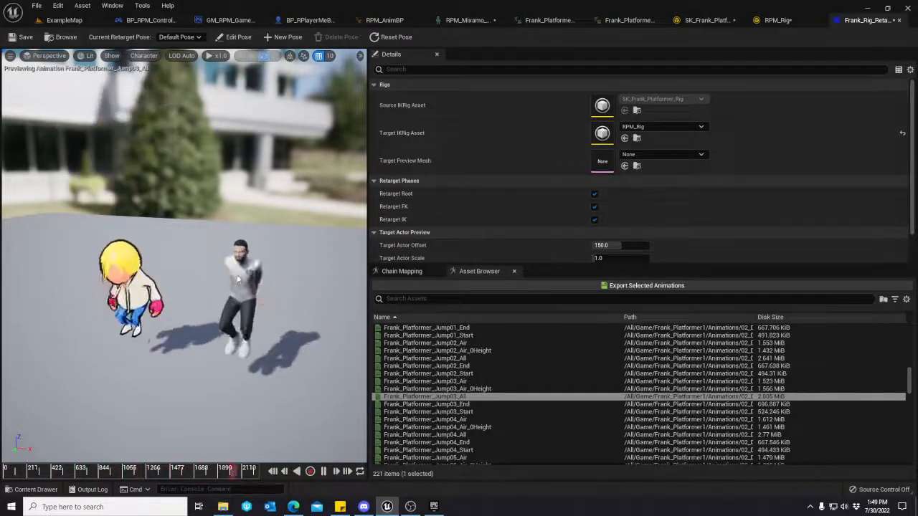
pyautogui.click(425, 358)
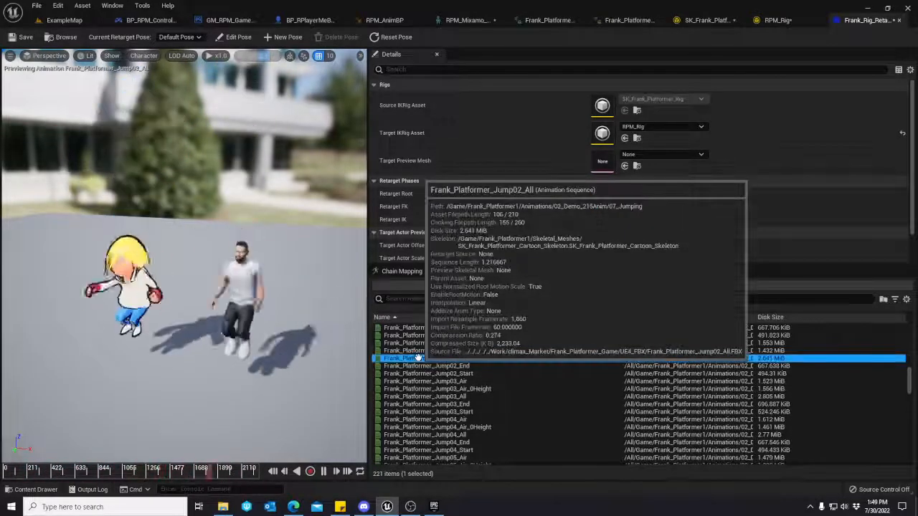
pyautogui.click(444, 335)
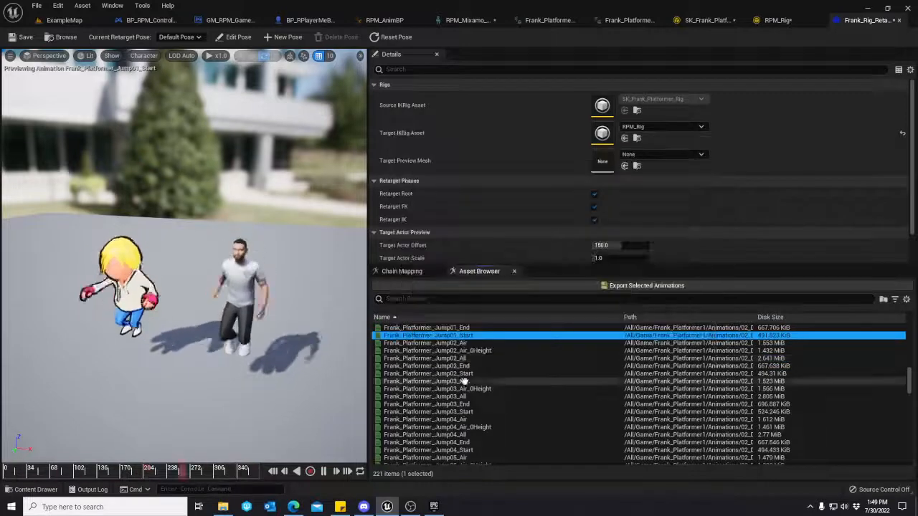
pyautogui.scroll(3, 464, 385)
pyautogui.scroll(2, 465, 385)
pyautogui.click(438, 382)
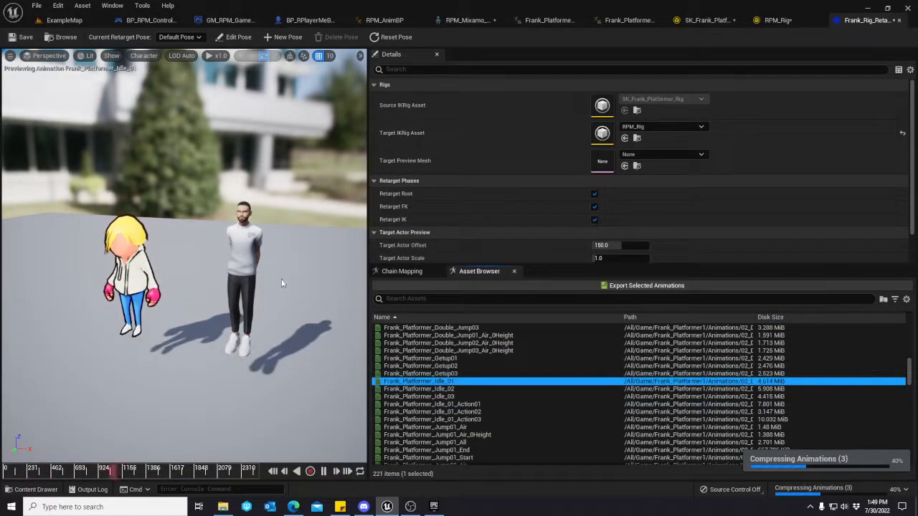
# Compare both characters up close while previewing Frank_Platformer_Idle_03, Idle_01_Action03 and Idle_01_Action02.
pyautogui.keyDown('alt'); pyautogui.moveTo(158, 287); pyautogui.dragTo(154, 260); pyautogui.keyUp('alt')
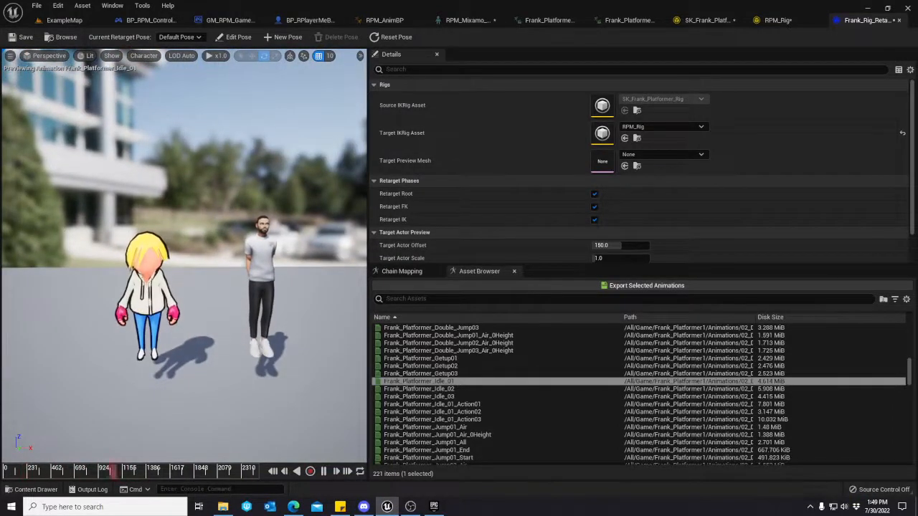
pyautogui.moveTo(154, 260); pyautogui.dragTo(168, 278, button='right')
pyautogui.press('w')
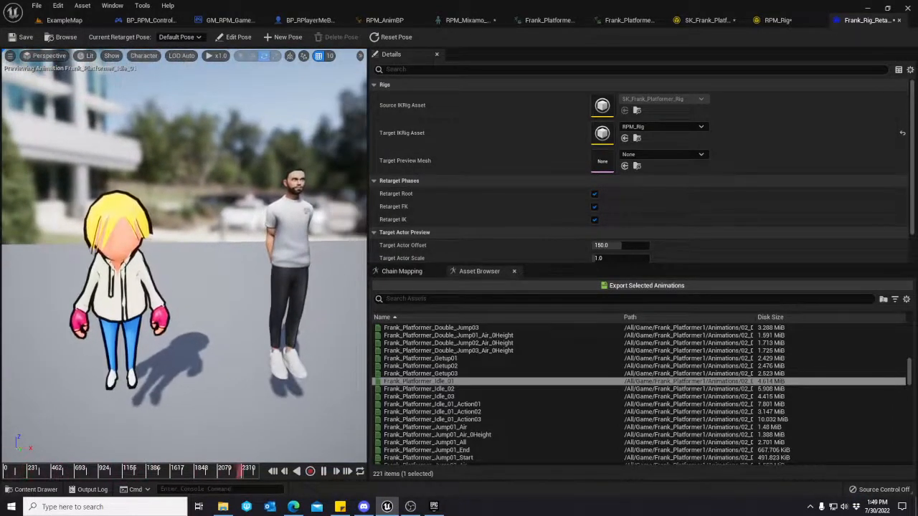
pyautogui.click(416, 397)
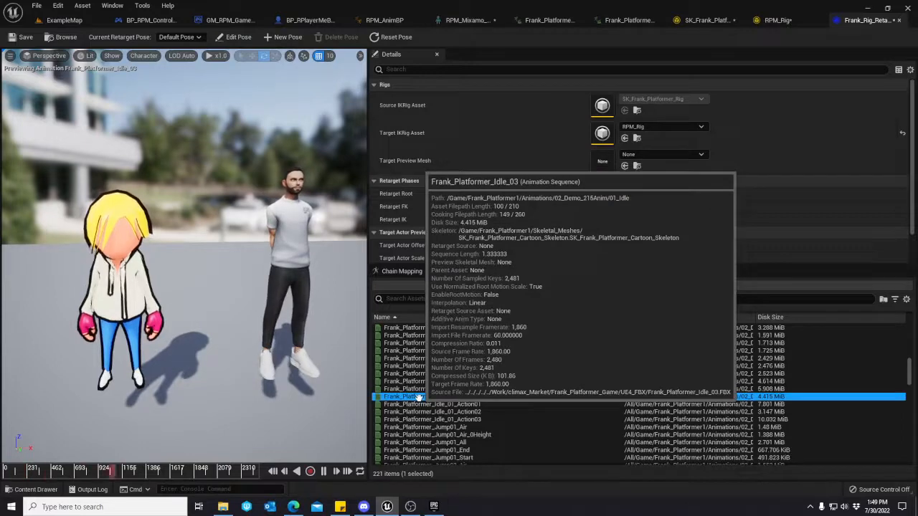
pyautogui.click(461, 419)
pyautogui.press('Up')
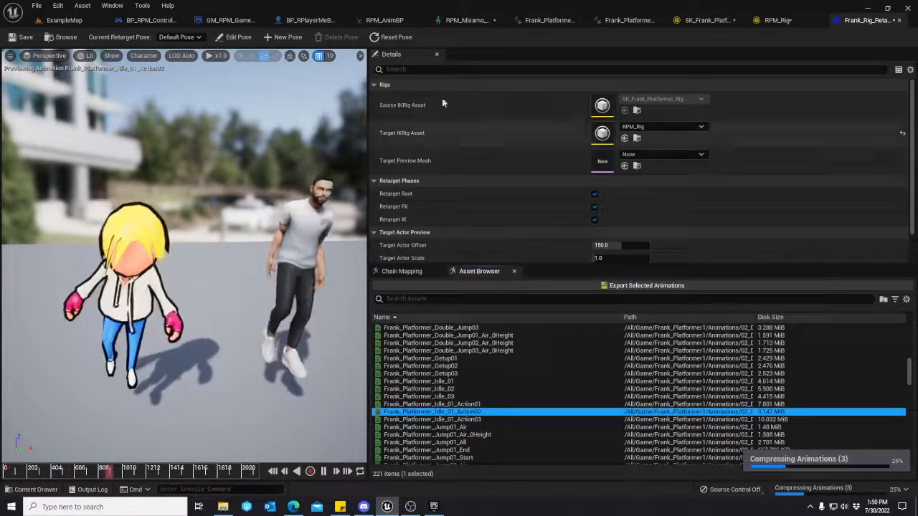
# Compare the retarget root and retarget chains of SK_Frank_Platformer_Rig with those of RPM_Rig.
pyautogui.click(686, 25)
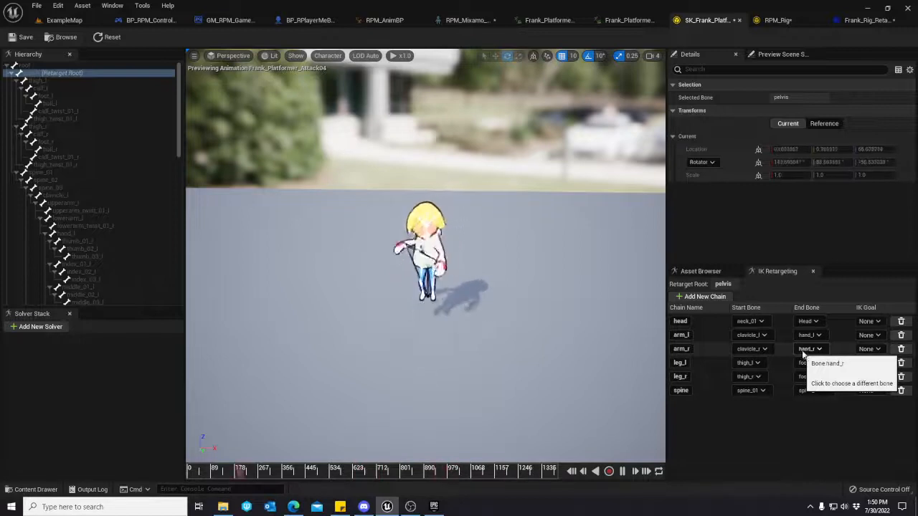
pyautogui.click(791, 22)
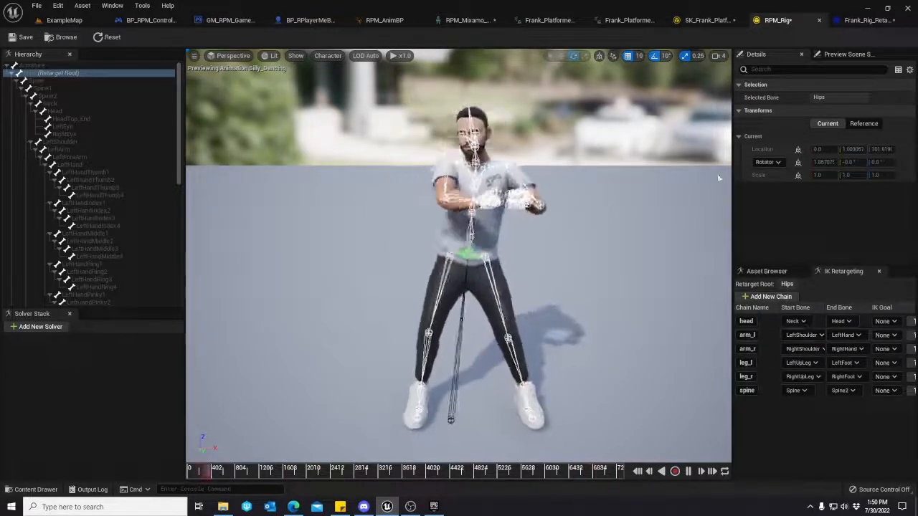
pyautogui.click(693, 21)
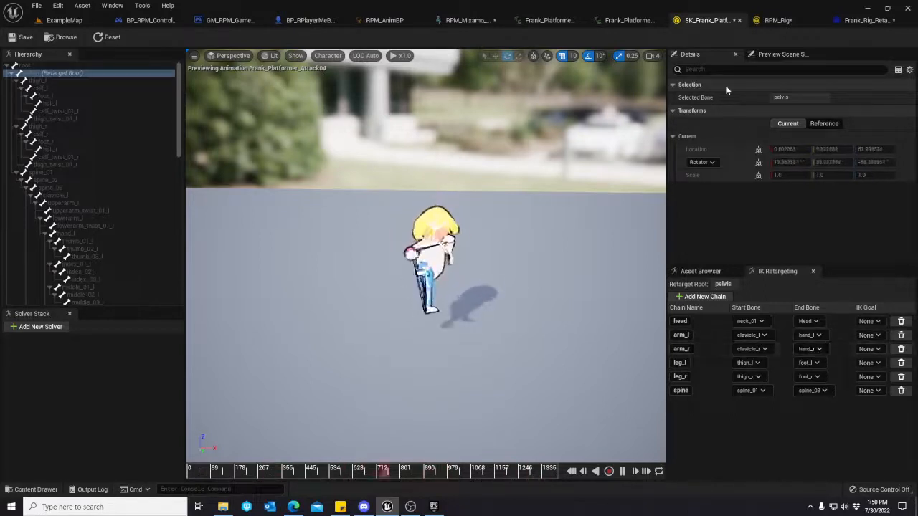
# Return to the Frank rig retargeter and start editing the Default Pose of the target character.
pyautogui.click(777, 21)
pyautogui.click(865, 20)
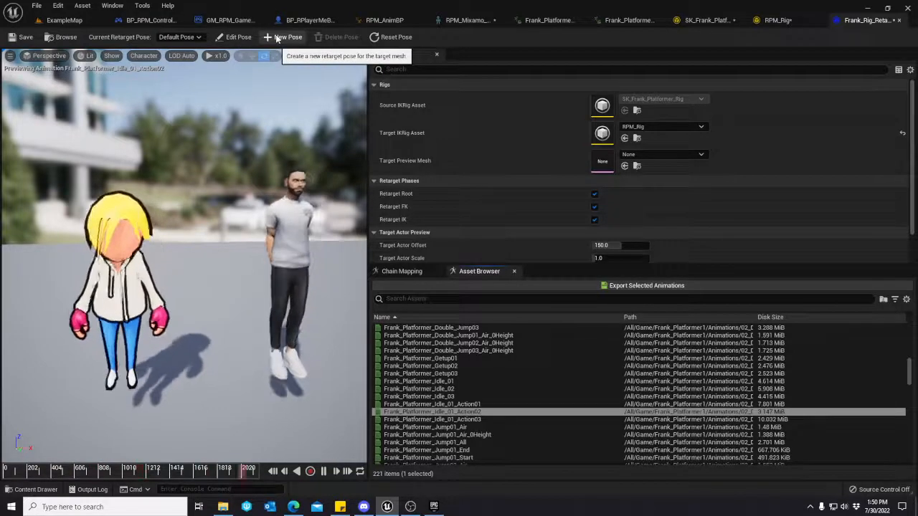
pyautogui.click(235, 37)
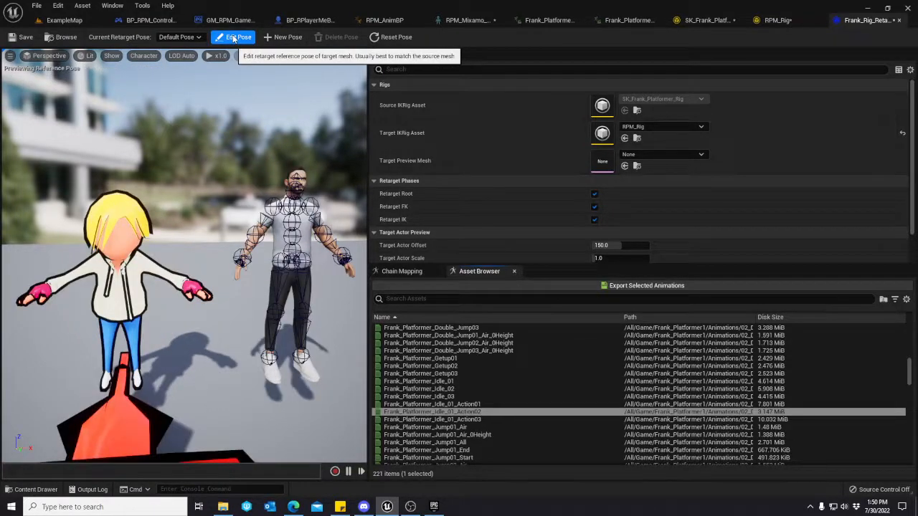
pyautogui.moveTo(259, 211)
pyautogui.mouseDown(button='right')
pyautogui.moveTo(330, 240)
pyautogui.moveTo(319, 229)
pyautogui.moveTo(240, 233)
pyautogui.moveTo(265, 226)
pyautogui.mouseUp(button='right')
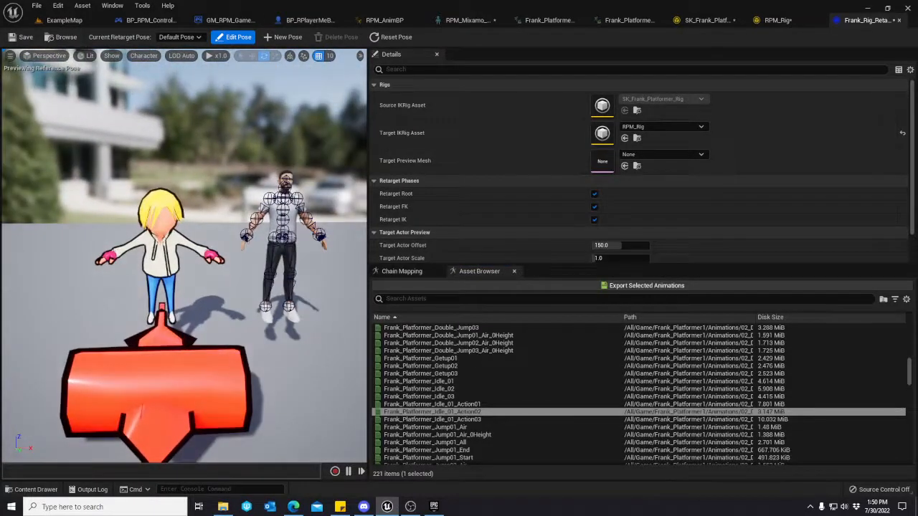
pyautogui.scroll(4, 184, 244)
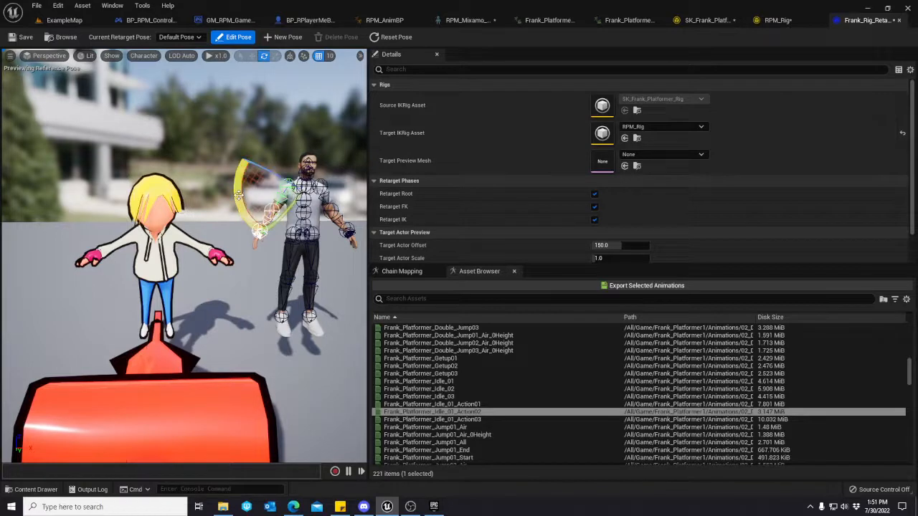
# Try to rotate the target character's right upper arm outward to match the source character's pose.
pyautogui.moveTo(239, 193); pyautogui.dragTo(252, 233)
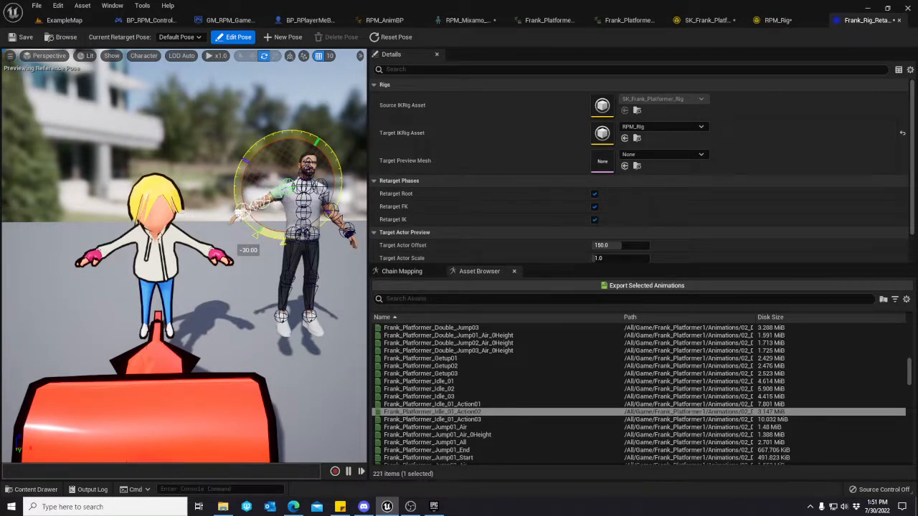
pyautogui.moveTo(251, 227); pyautogui.dragTo(258, 231)
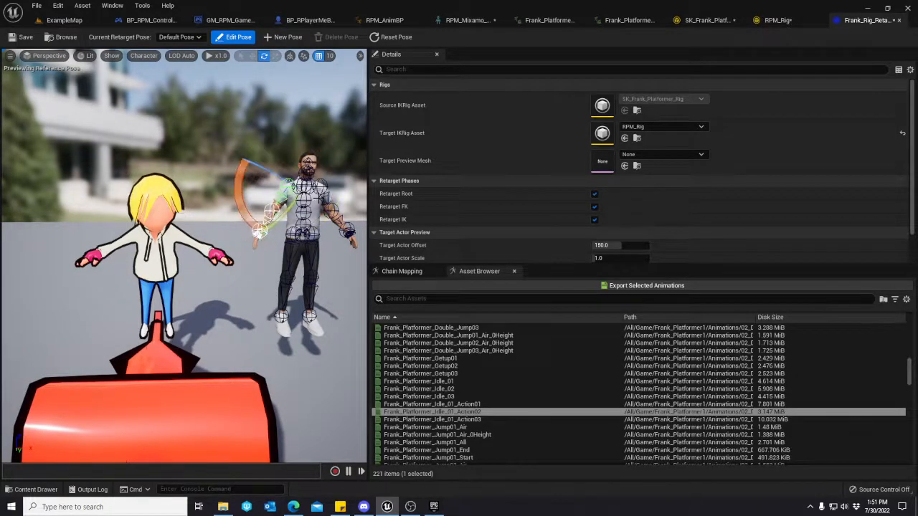
pyautogui.click(295, 182)
pyautogui.press('w')
pyautogui.moveTo(295, 206); pyautogui.dragTo(295, 167, button='right')
pyautogui.press('d')
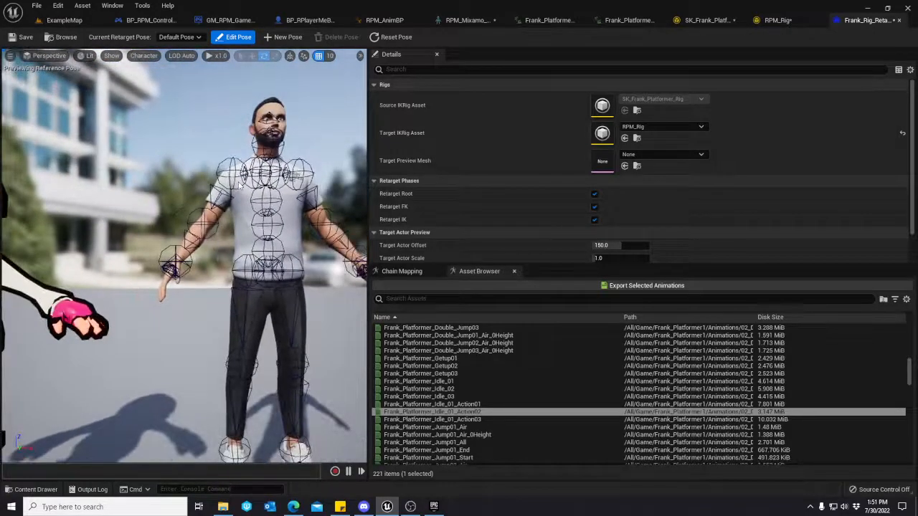
pyautogui.click(228, 219)
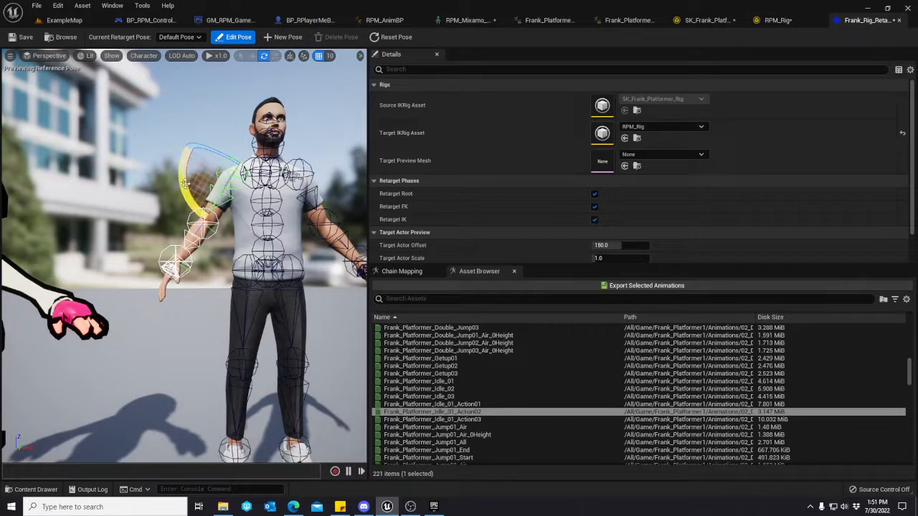
pyautogui.moveTo(184, 183)
pyautogui.mouseDown()
pyautogui.moveTo(183, 172)
pyautogui.moveTo(196, 184)
pyautogui.mouseUp()
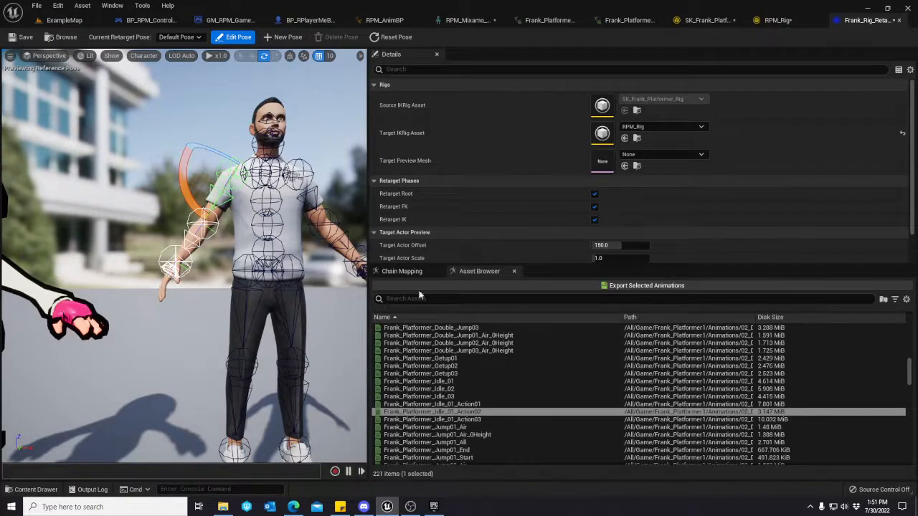
# Review the chain mapping and the retarget phase, actor preview and pose edit settings.
pyautogui.click(410, 272)
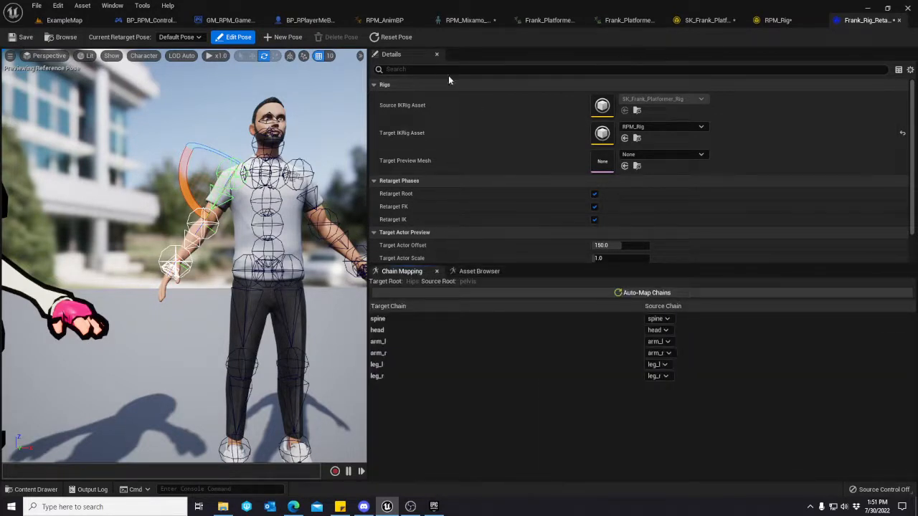
pyautogui.scroll(-1, 600, 222)
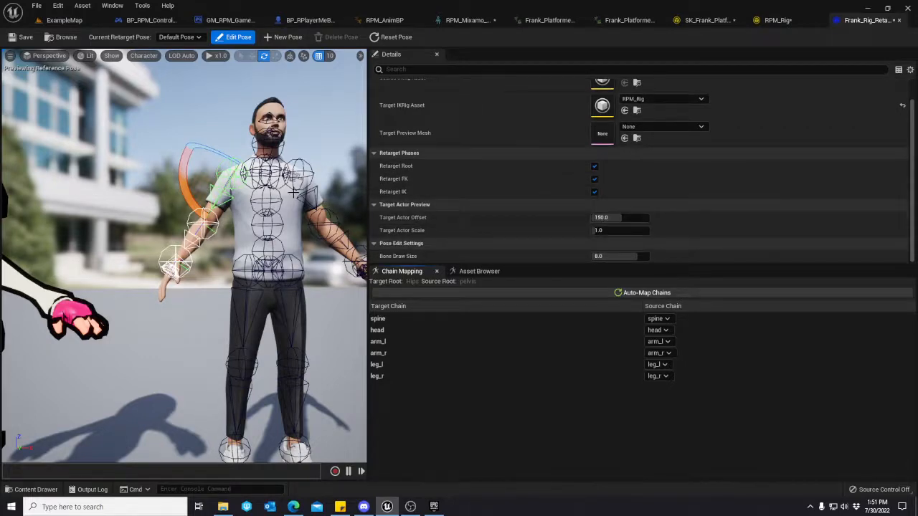
# Rotate the target character's right arm outward from the shoulder to match the source character's raised arm.
pyautogui.moveTo(292, 159); pyautogui.dragTo(287, 215, button='right')
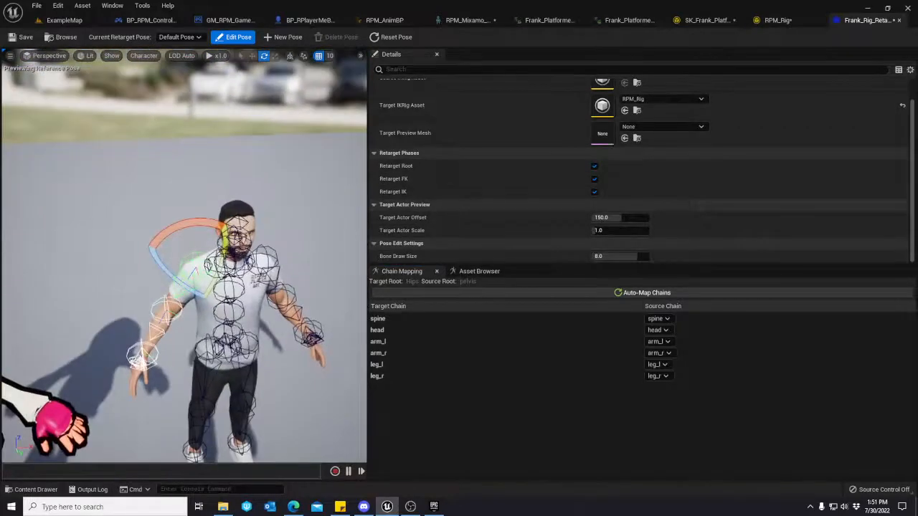
pyautogui.click(179, 282)
pyautogui.click(187, 293)
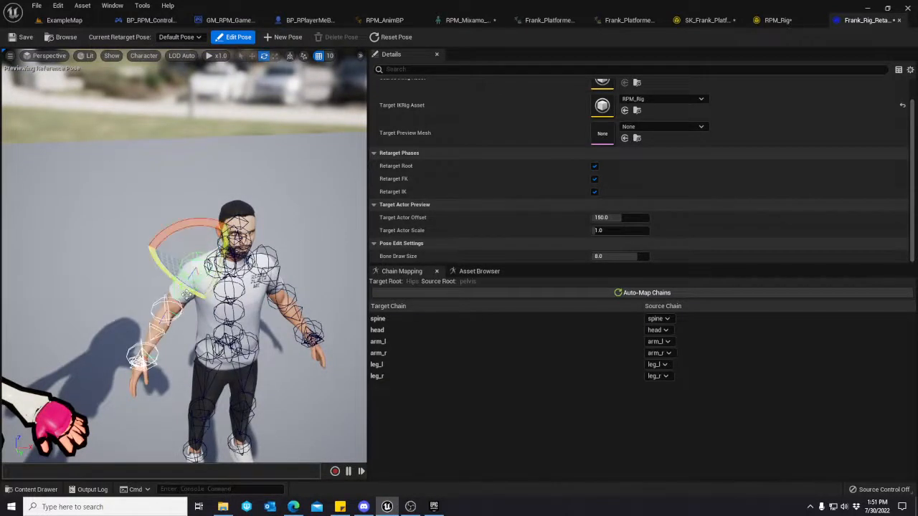
pyautogui.click(167, 305)
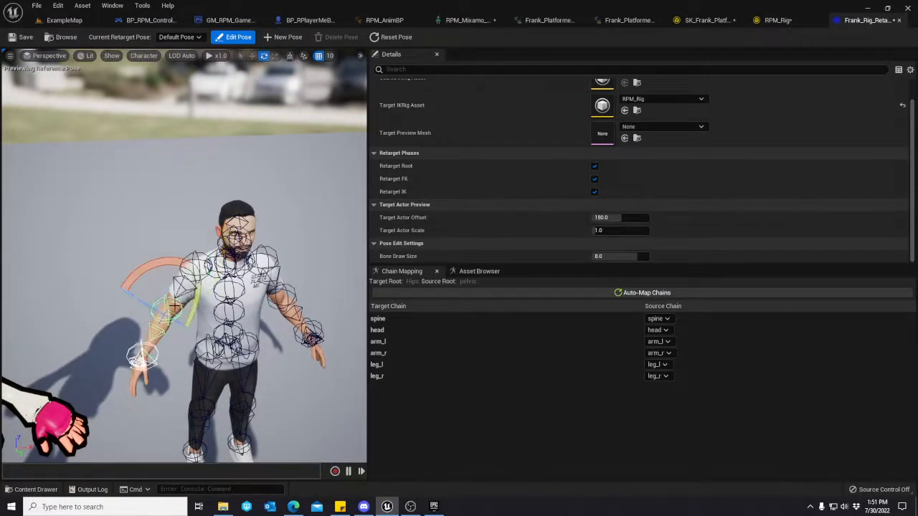
pyautogui.moveTo(165, 273); pyautogui.dragTo(142, 374)
pyautogui.click(190, 262)
pyautogui.moveTo(205, 224); pyautogui.dragTo(194, 231)
pyautogui.moveTo(194, 231); pyautogui.dragTo(233, 217, button='right')
pyautogui.press('s')
pyautogui.press('w')
# Rotate the target character's left upper arm outward to the same height as the right arm.
pyautogui.click(222, 276)
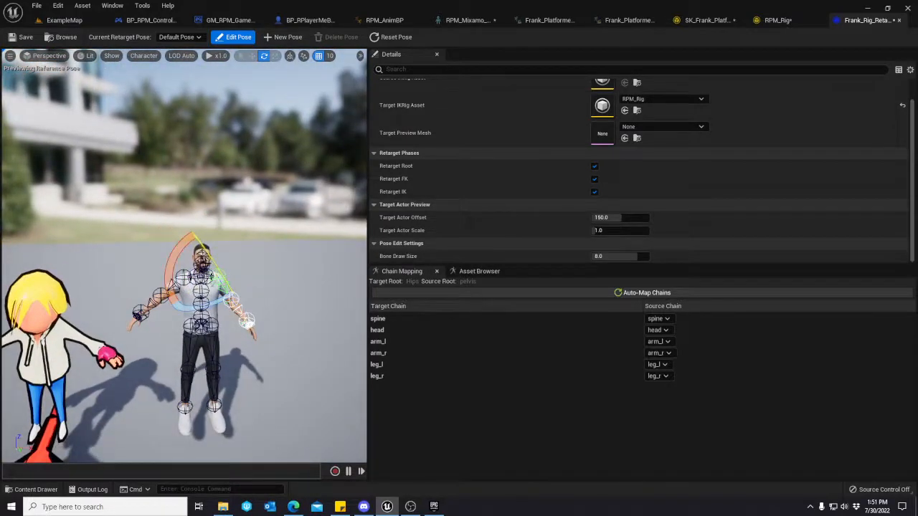
pyautogui.moveTo(180, 251); pyautogui.dragTo(180, 257)
pyautogui.moveTo(154, 320); pyautogui.dragTo(153, 306, button='right')
pyautogui.press('s')
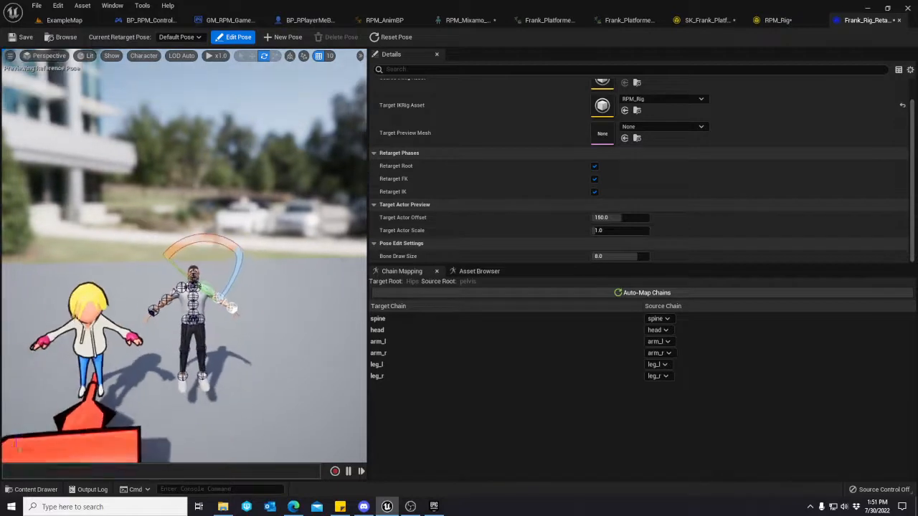
# Create a new retarget pose named CustomRetargetPose and switch back to Default Pose.
pyautogui.click(287, 37)
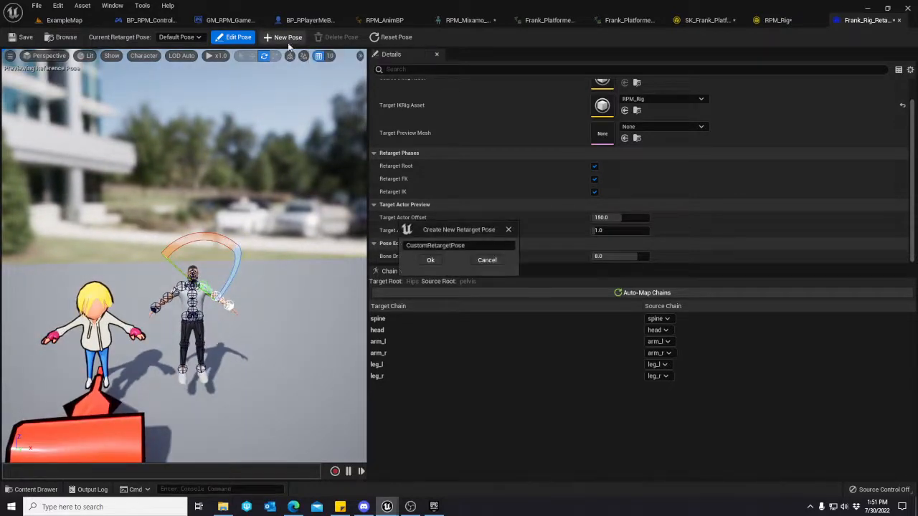
pyautogui.click(431, 260)
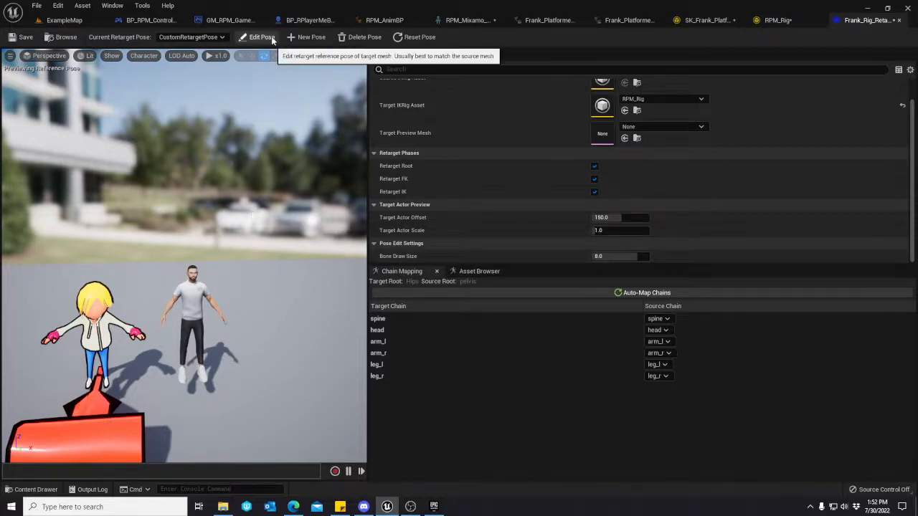
pyautogui.click(209, 38)
pyautogui.click(200, 52)
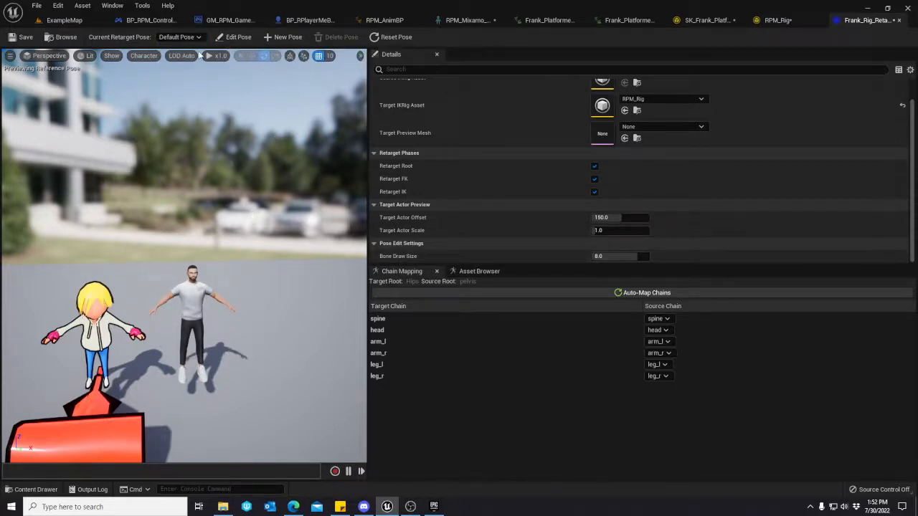
# Compare CustomRetargetPose with Default Pose and delete CustomRetargetPose.
pyautogui.click(191, 57)
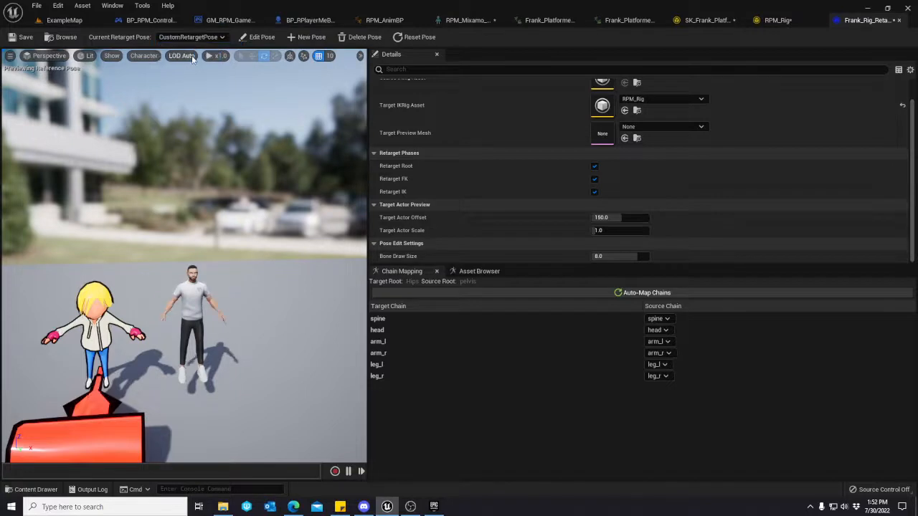
pyautogui.click(192, 49)
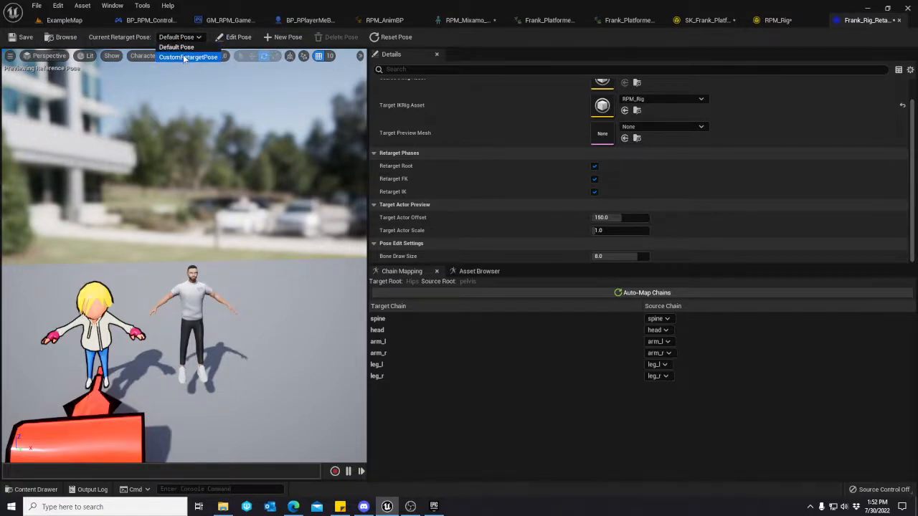
pyautogui.click(185, 56)
pyautogui.click(360, 41)
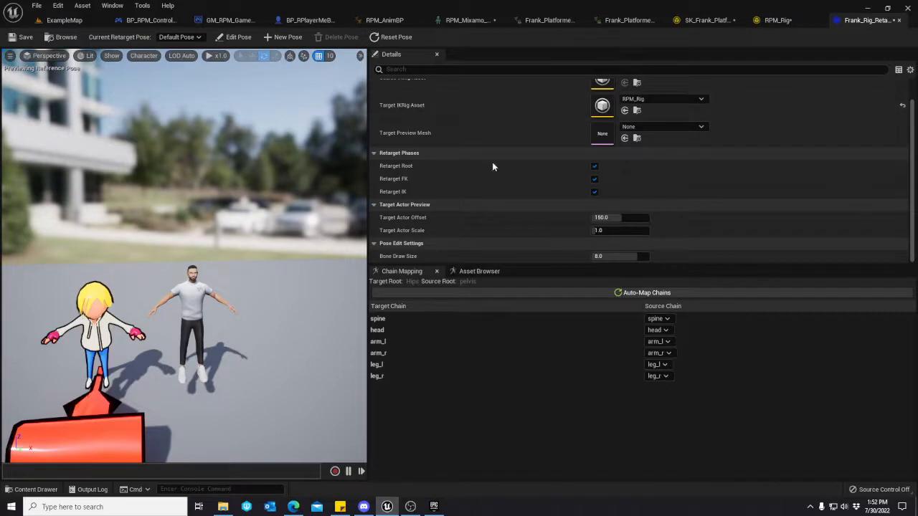
# Preview Frank_Platformer_Idle_01_Action02, Idle_01_Action03 and Idle_03 on both characters with the adjusted Default Pose.
pyautogui.click(463, 272)
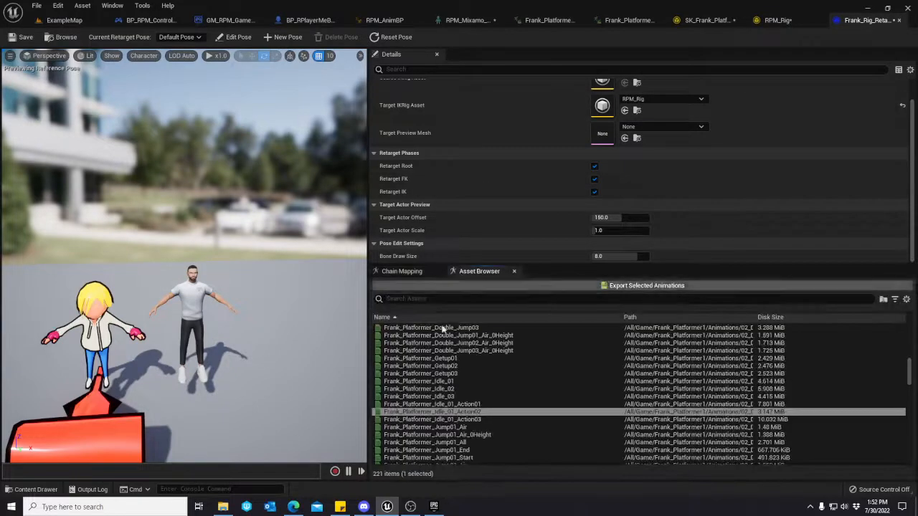
pyautogui.click(436, 412)
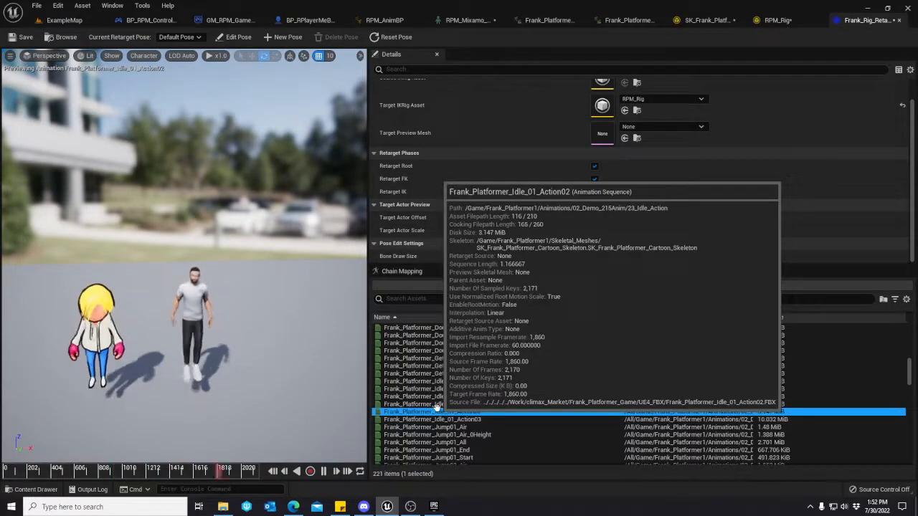
pyautogui.click(444, 418)
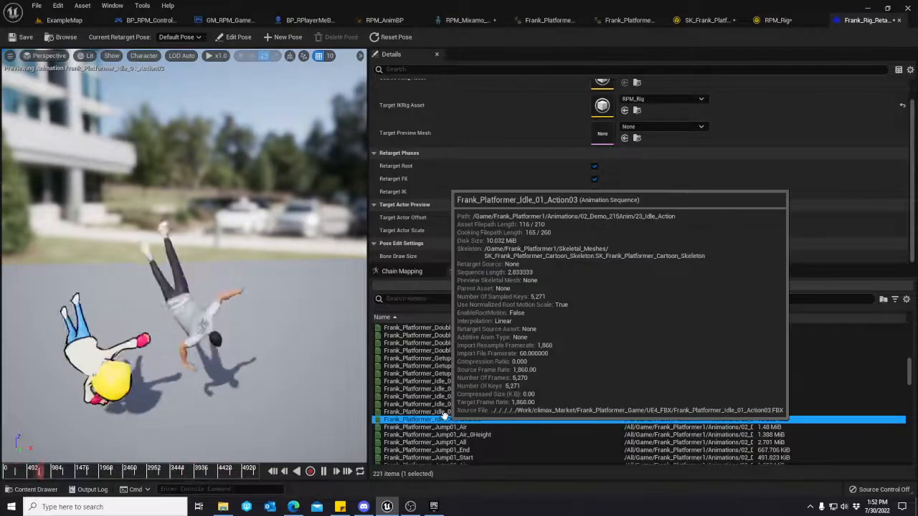
pyautogui.click(438, 395)
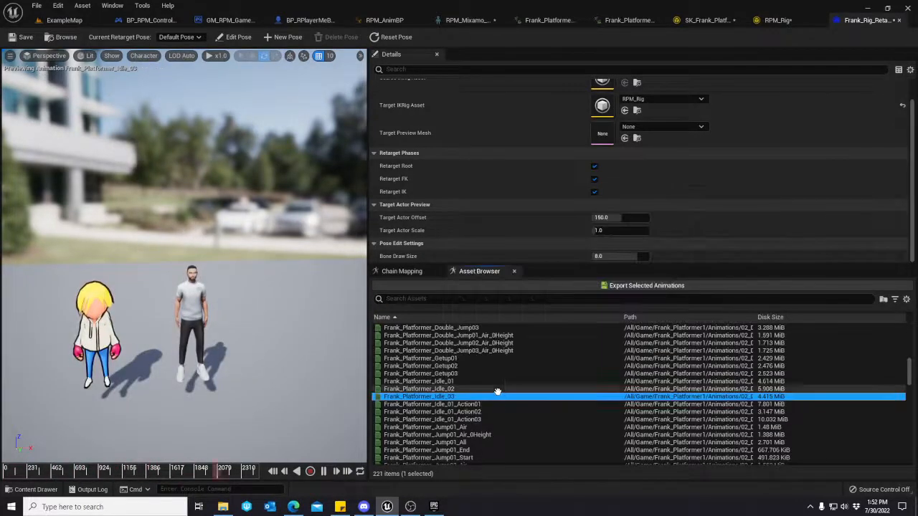
# Compare both characters from closer and farther views while previewing Frank_Platformer_Idle_03 and Idle_02.
pyautogui.scroll(2, 227, 337)
pyautogui.press('w')
pyautogui.moveTo(240, 304); pyautogui.dragTo(272, 305, button='right')
pyautogui.press('a')
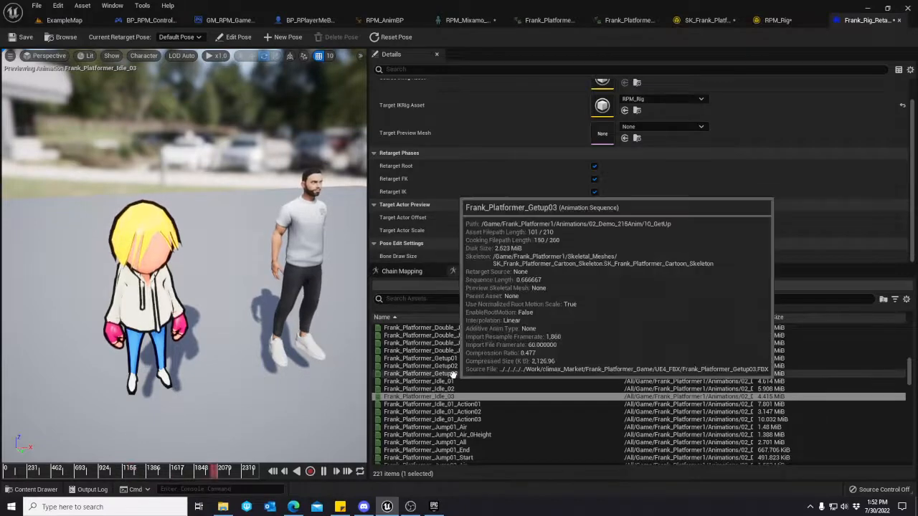
pyautogui.click(430, 388)
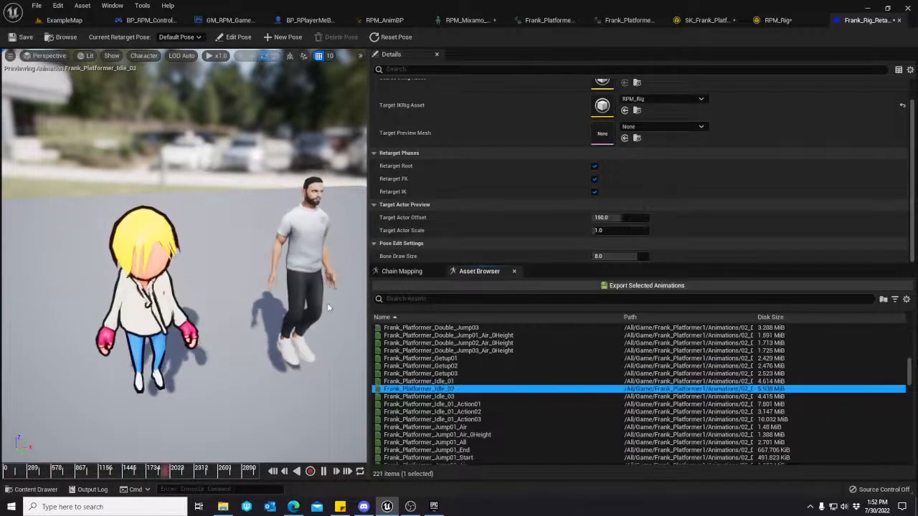
pyautogui.moveTo(323, 321); pyautogui.dragTo(304, 335, button='right')
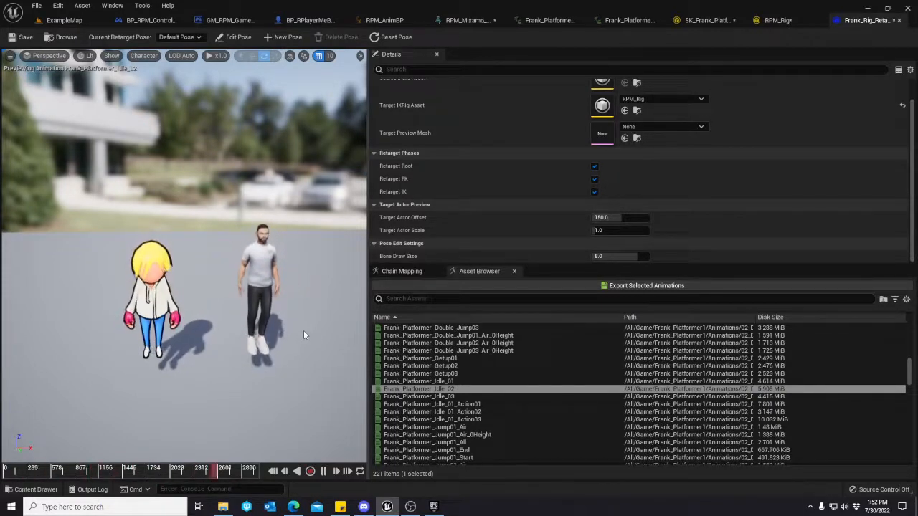
# Preview Frank_Platformer_Getup03, Getup02, Double_Jump03_Air_0Height and Double_Jump03 on both characters, and save the retargeter.
pyautogui.click(445, 373)
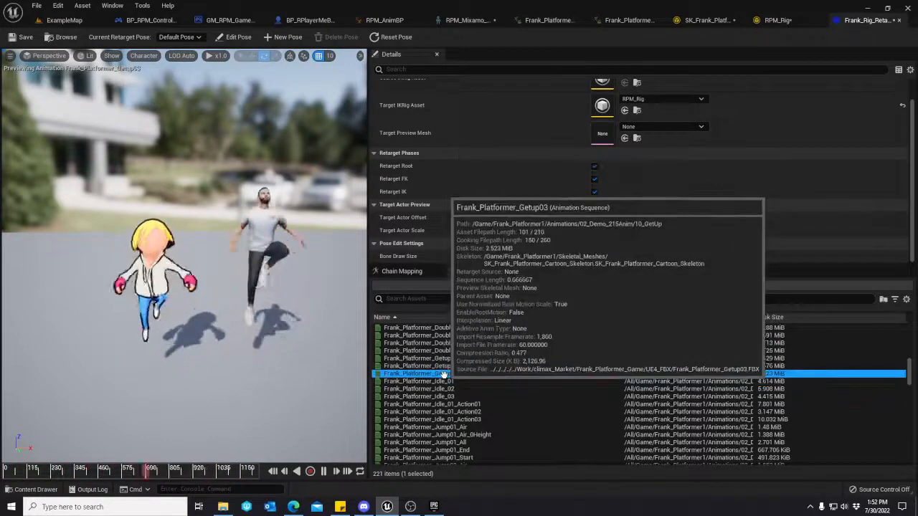
pyautogui.click(459, 365)
pyautogui.click(486, 351)
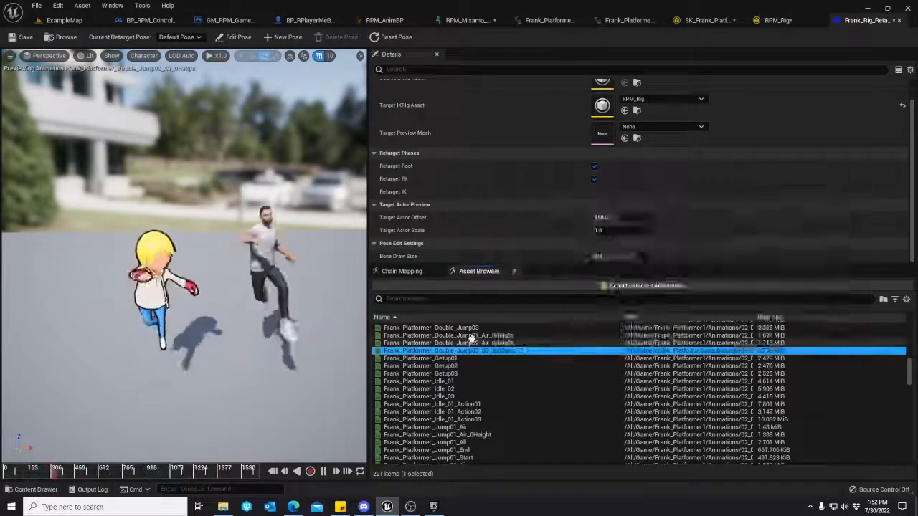
pyautogui.click(467, 328)
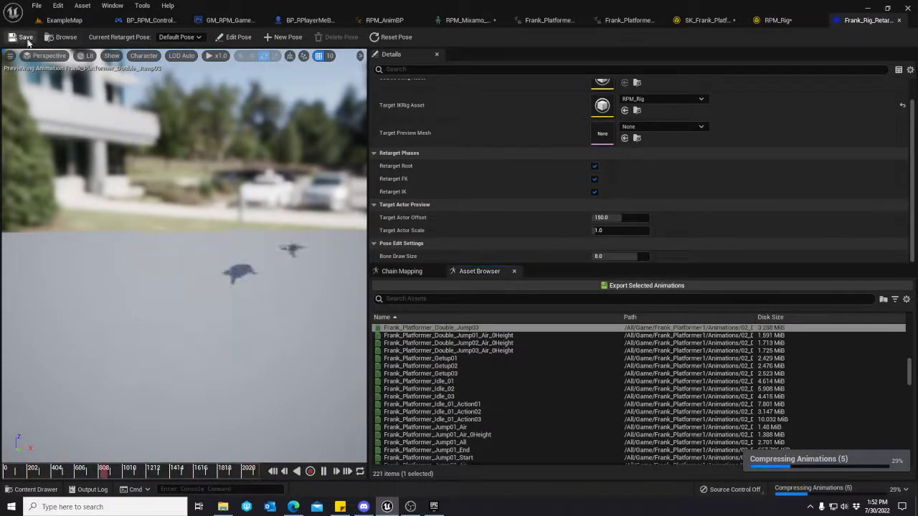
# Check the retargeter's rig and preview settings and return to the ExampleMap level.
pyautogui.scroll(1, 732, 224)
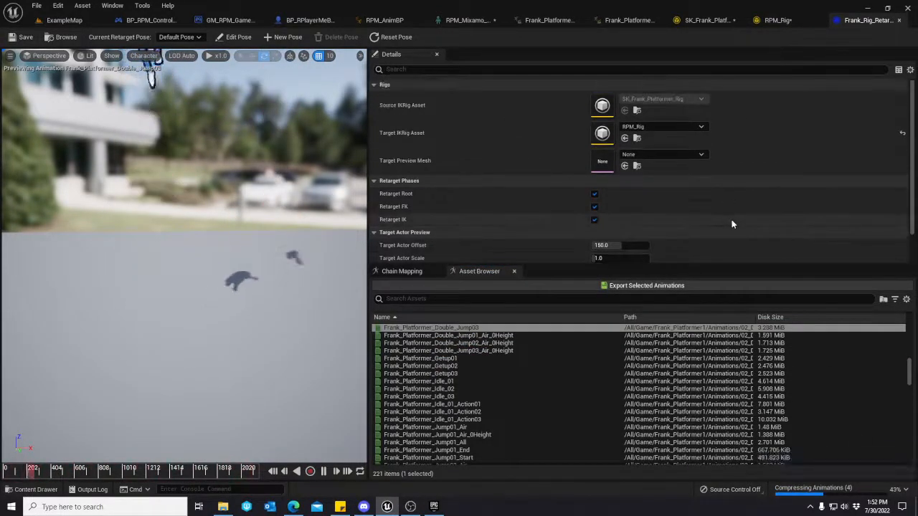
pyautogui.scroll(-1, 732, 221)
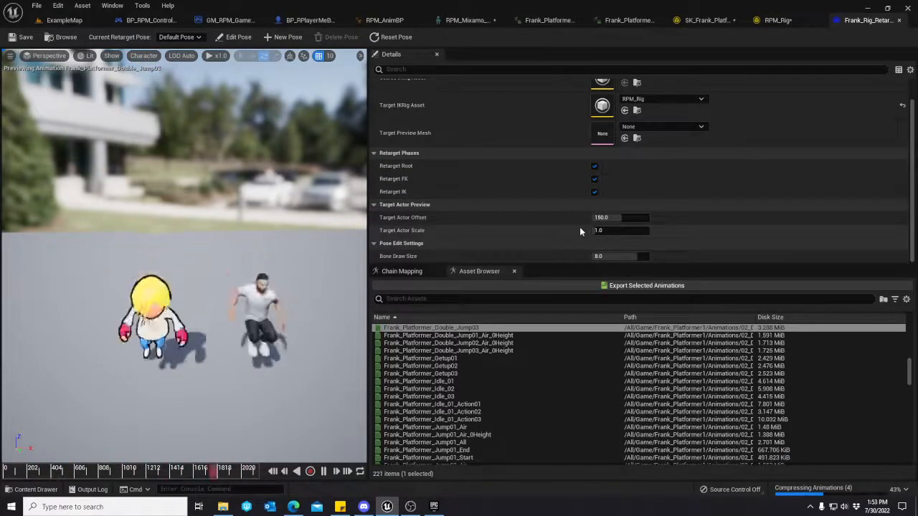
pyautogui.click(60, 20)
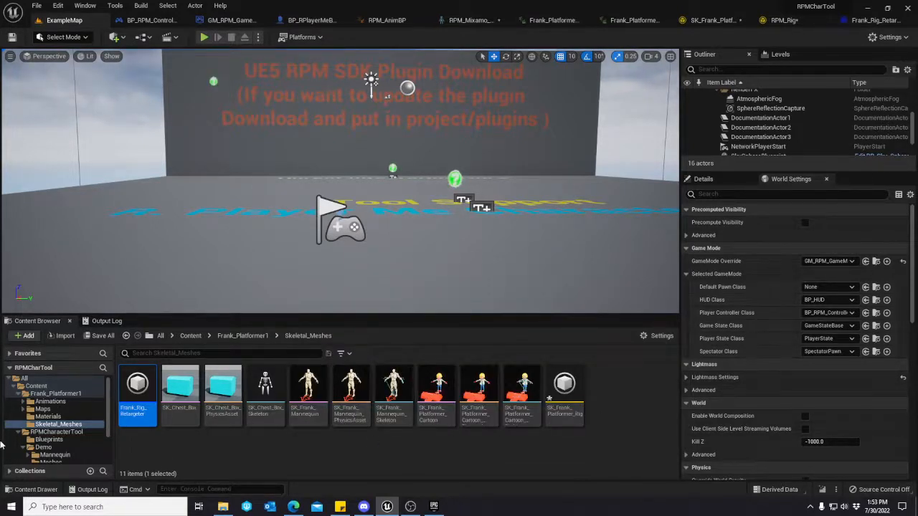
# Browse the RPMCharacterTool Retargeted folder and the Frank_Platformer1 Skeletal_Meshes folder for their existing assets.
pyautogui.scroll(-3, 64, 428)
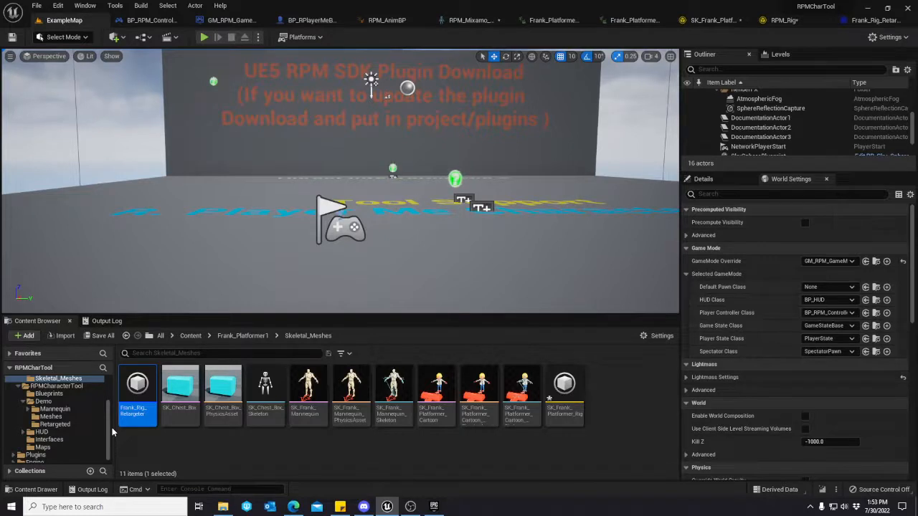
pyautogui.scroll(3, 69, 446)
pyautogui.scroll(-3, 69, 446)
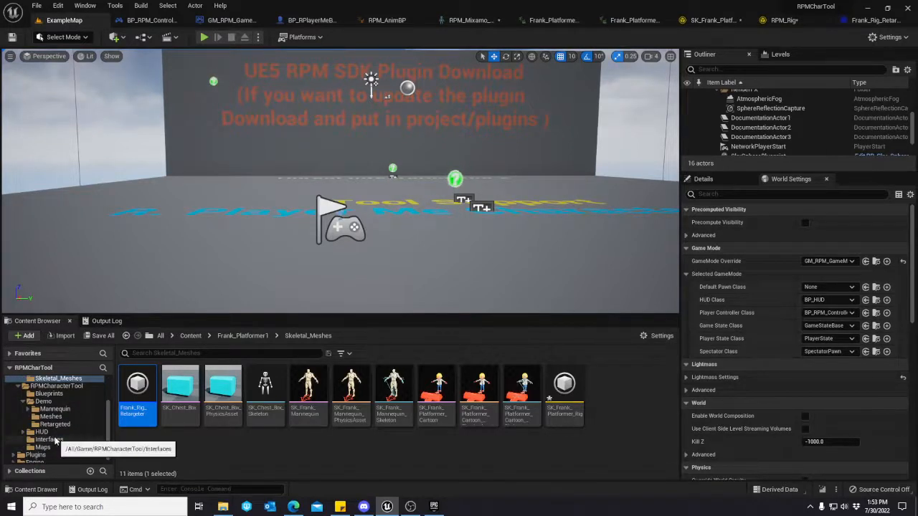
pyautogui.click(61, 425)
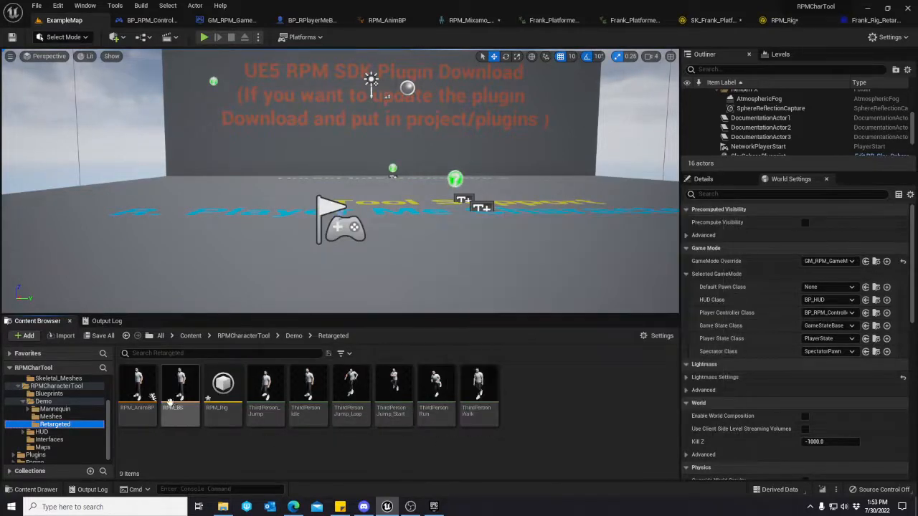
pyautogui.click(147, 394)
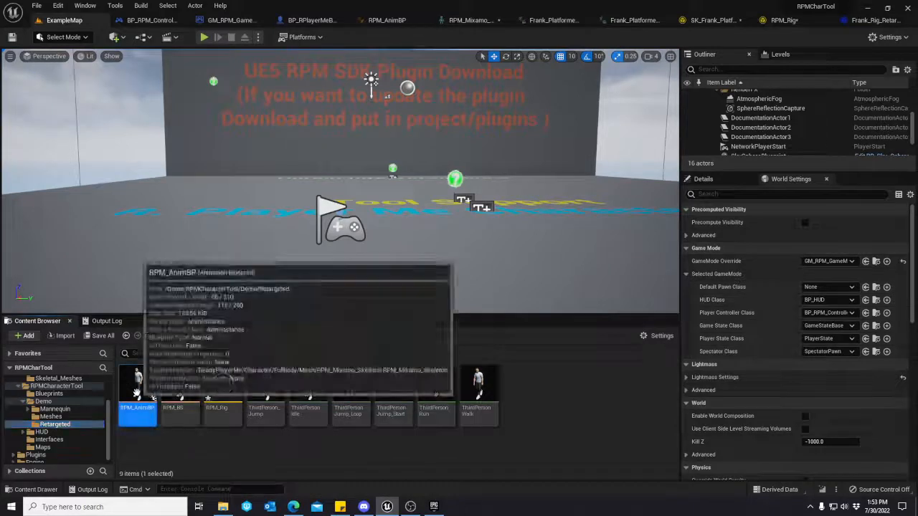
pyautogui.scroll(2, 53, 427)
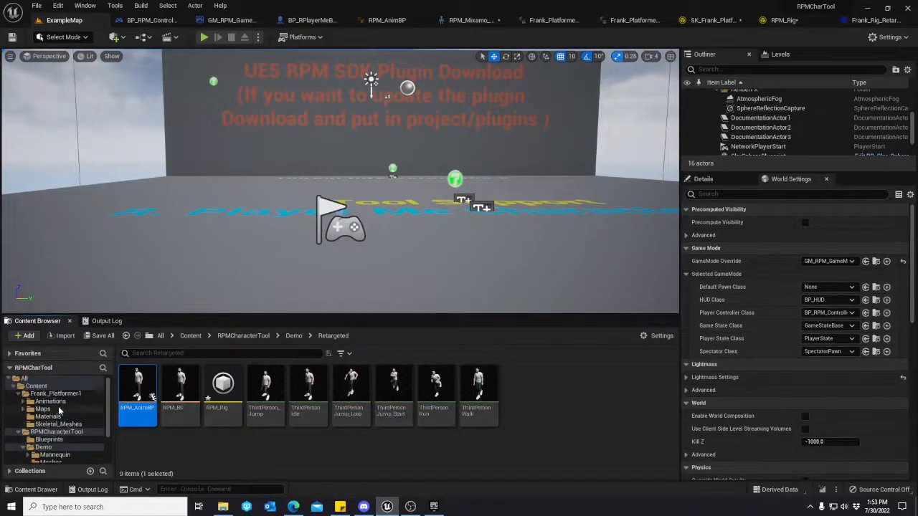
pyautogui.click(59, 425)
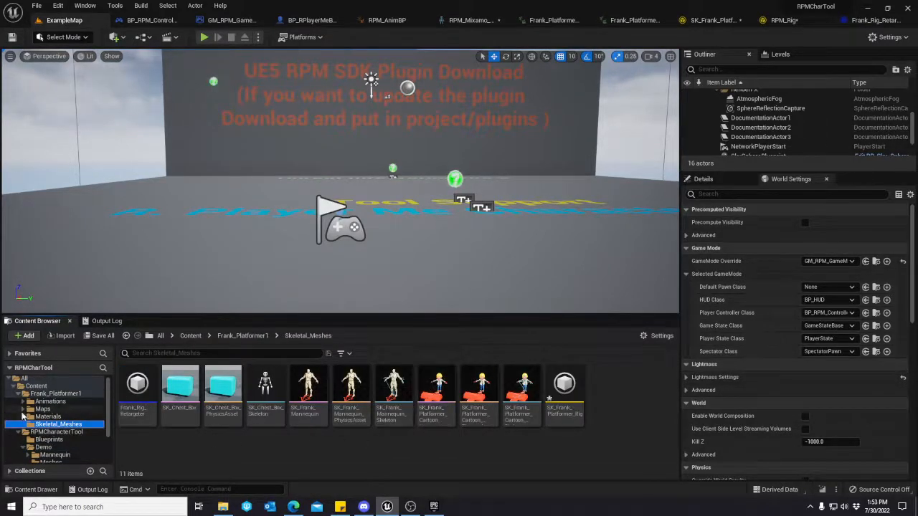
# Search the Frank_Platformer1 Animations folder for idle, preview Frank_Platformer_Idle_01_Action01, and return to ExampleMap.
pyautogui.click(50, 401)
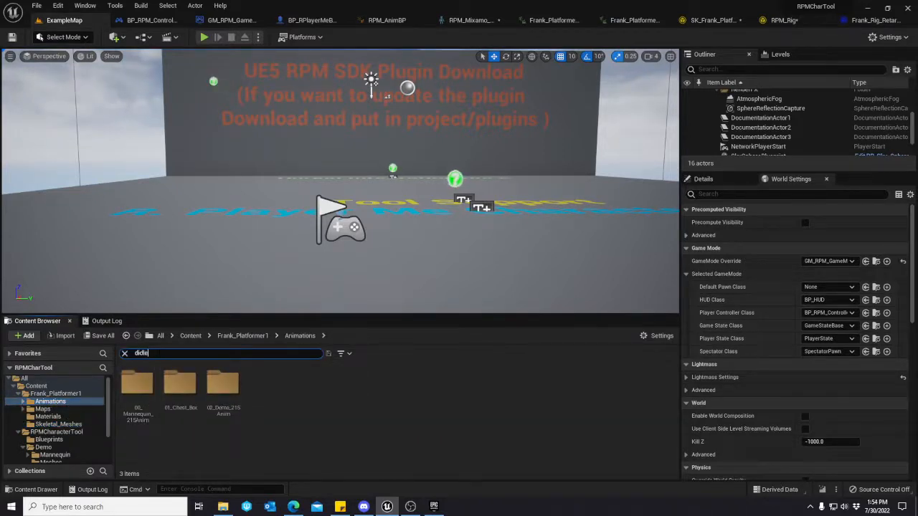
pyautogui.press('BackSpace')
pyautogui.press('BackSpace')
pyautogui.press('BackSpace')
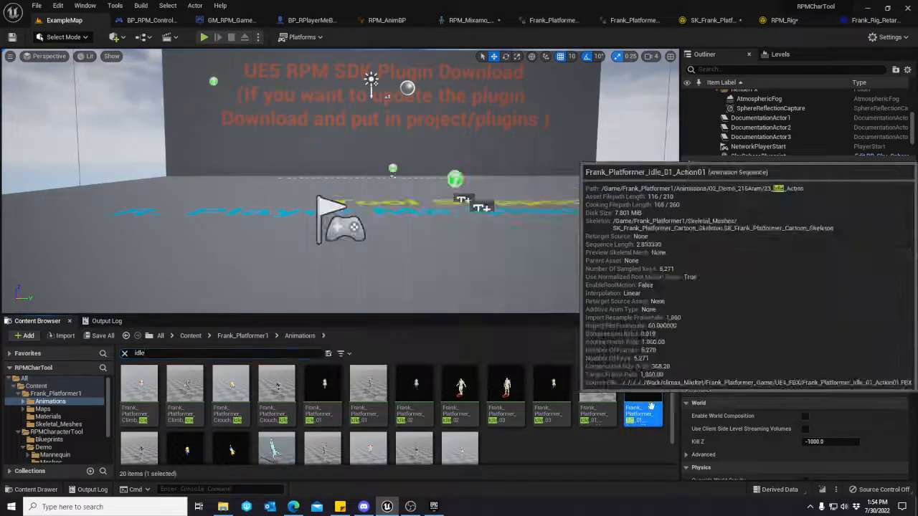
pyautogui.doubleClick(643, 392)
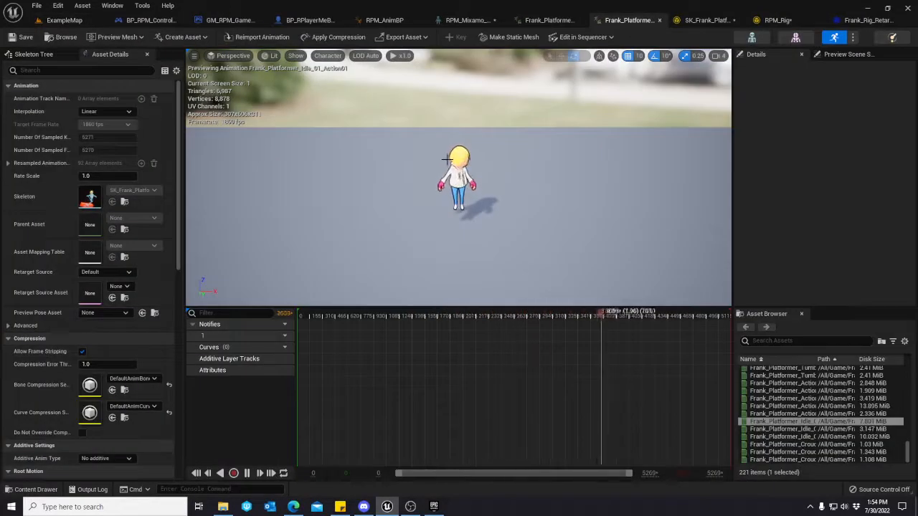
pyautogui.click(64, 20)
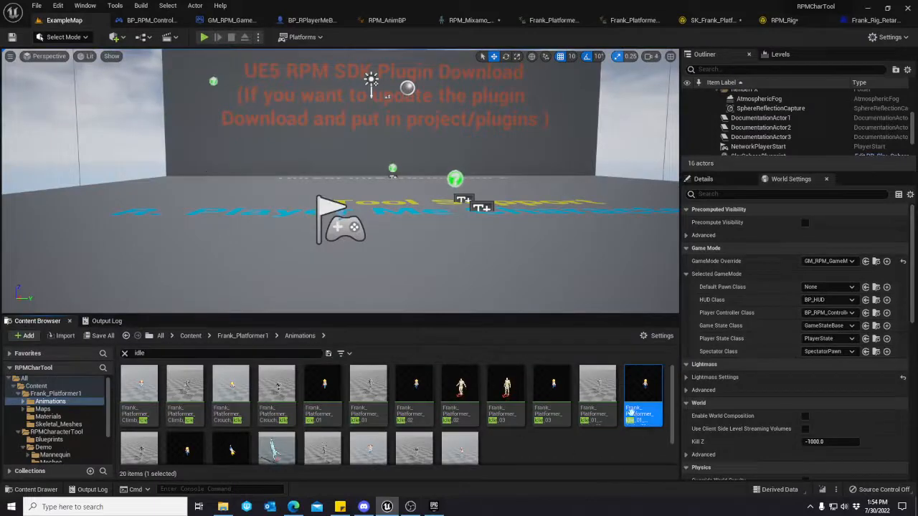
# Start duplicating and retargeting Frank_Platformer_Idle_01_Action01 with Frank_Rig_Retargeter as the IK Retargeter.
pyautogui.rightClick(643, 392)
pyautogui.moveTo(706, 123)
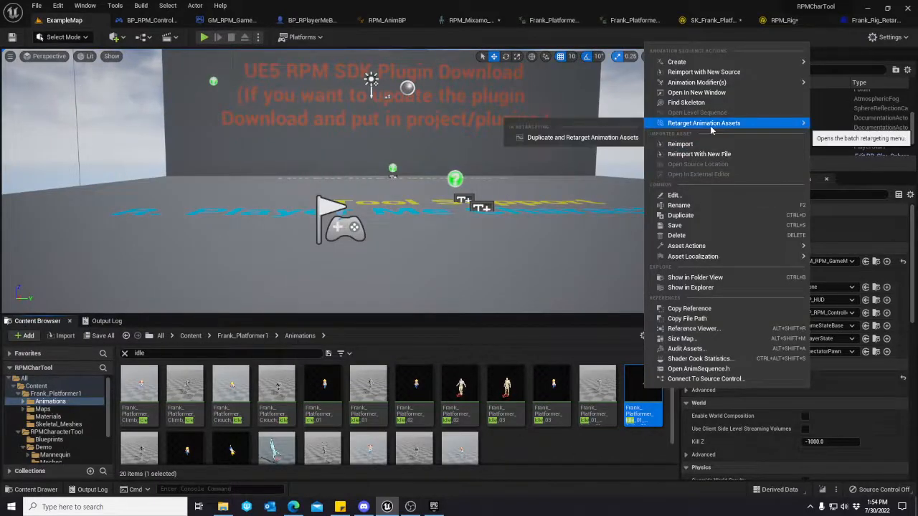
pyautogui.click(574, 137)
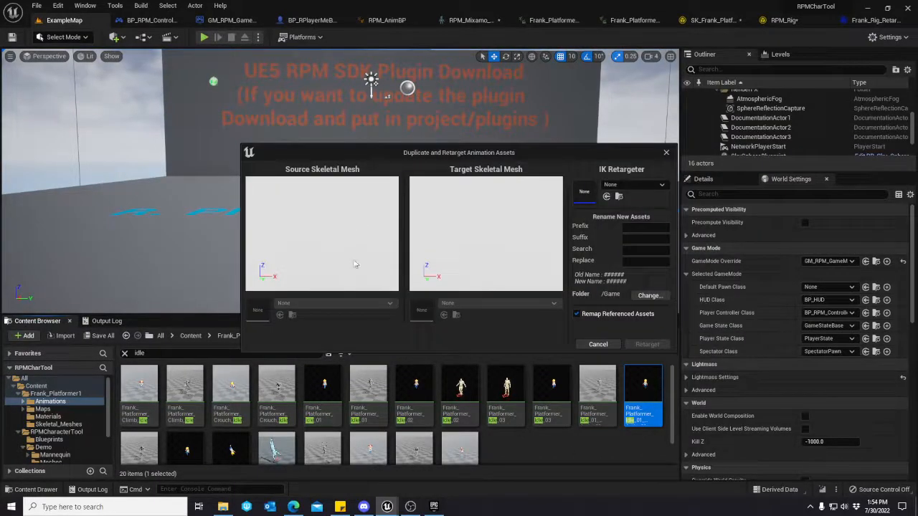
pyautogui.click(631, 184)
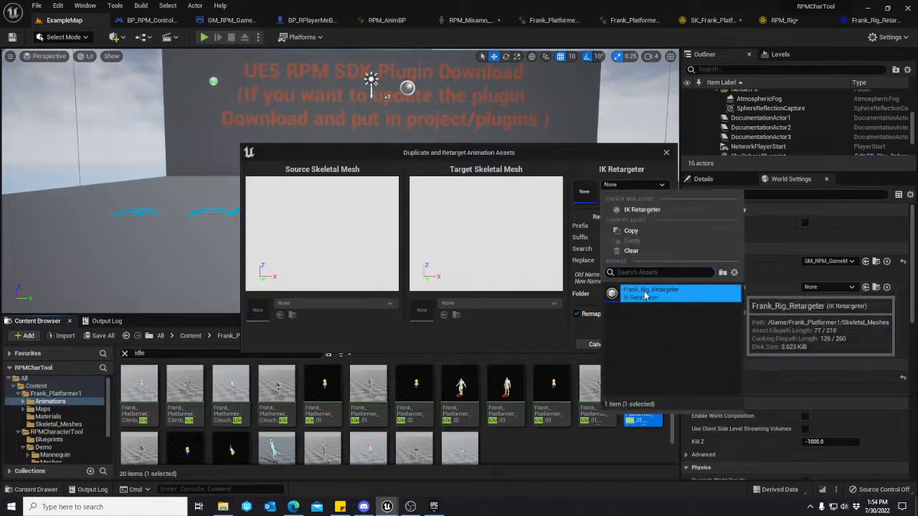
pyautogui.click(641, 293)
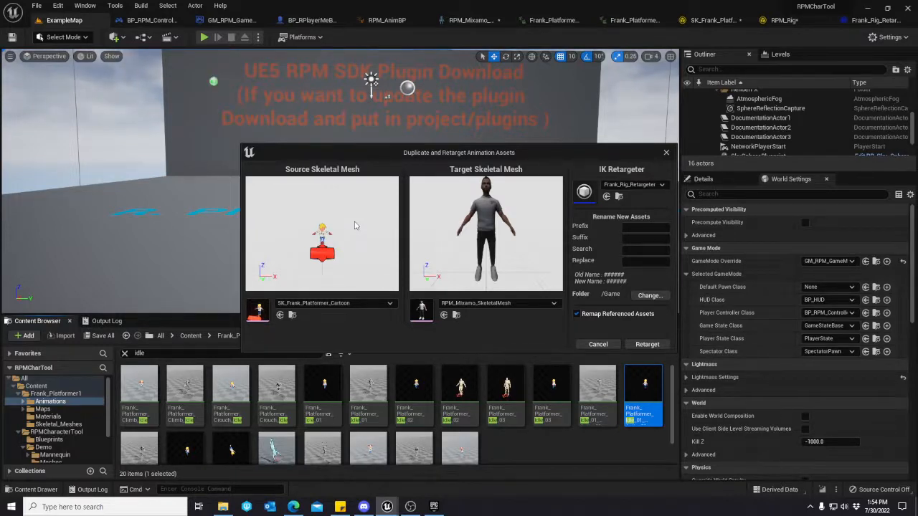
# Set the export folder to RPMCharacterTool/Demo/Retargeted and retarget the animation.
pyautogui.click(645, 295)
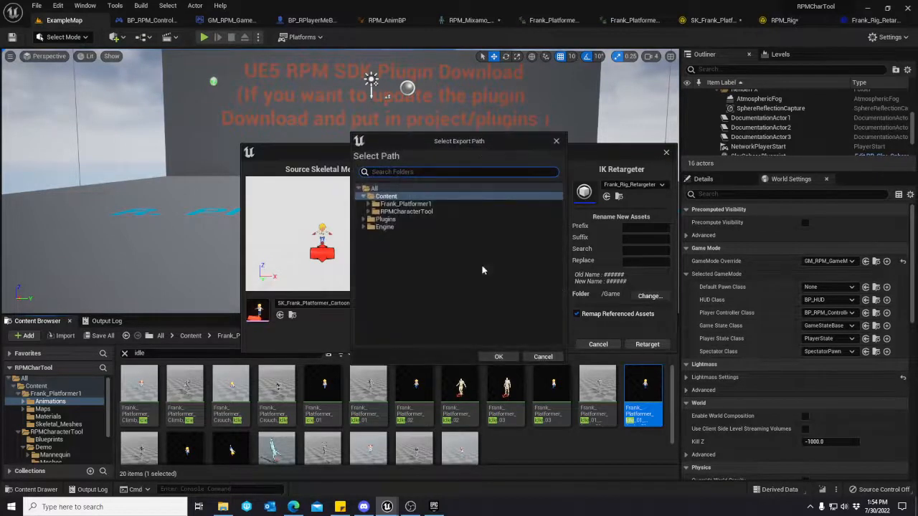
pyautogui.click(402, 211)
pyautogui.click(368, 212)
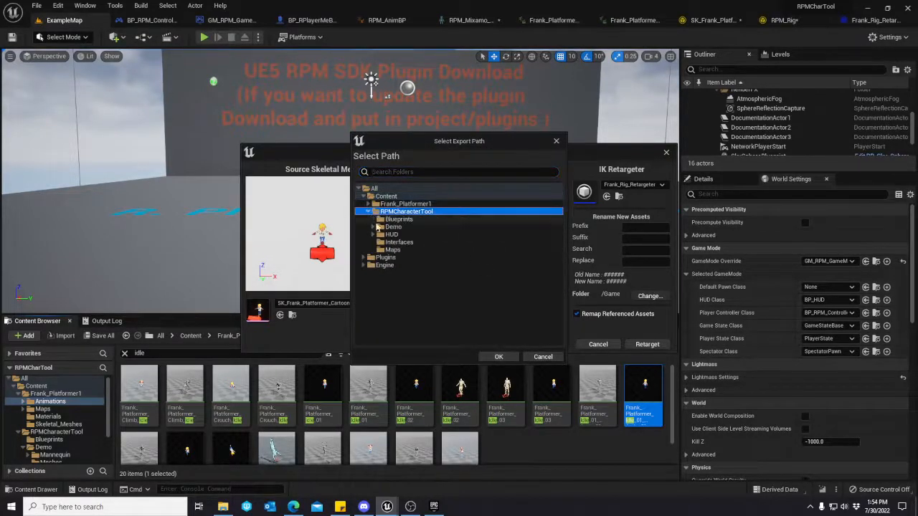
pyautogui.click(399, 219)
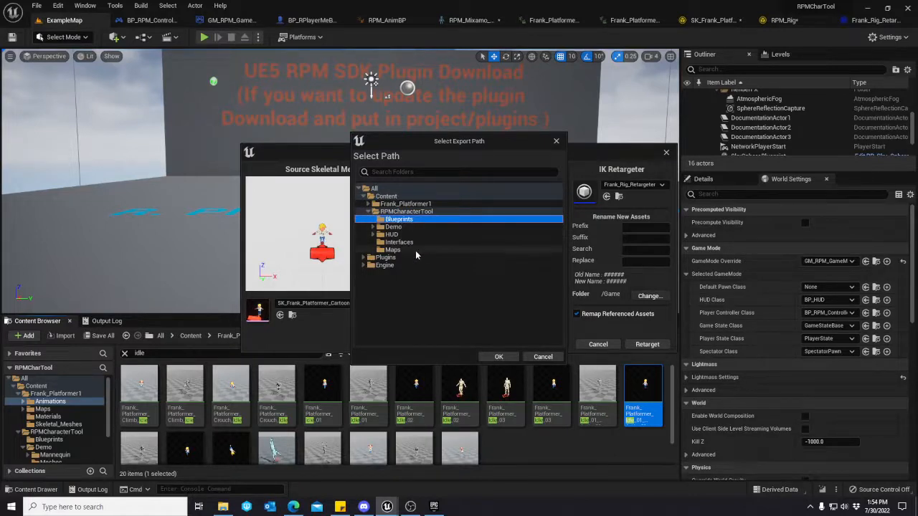
pyautogui.click(403, 212)
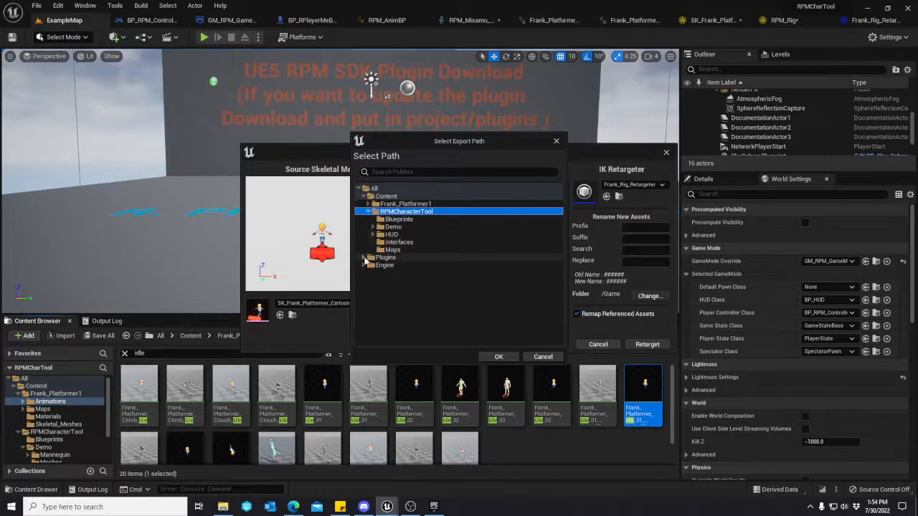
pyautogui.click(363, 258)
pyautogui.click(368, 273)
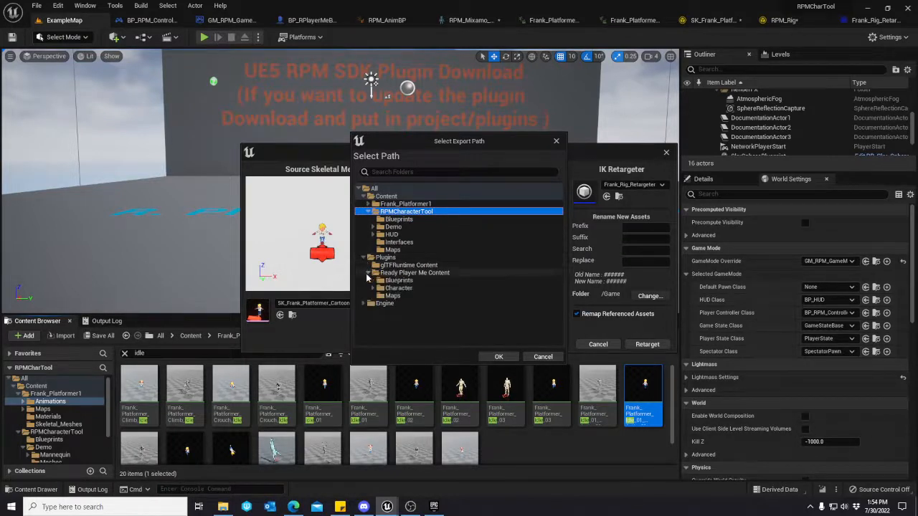
pyautogui.click(376, 287)
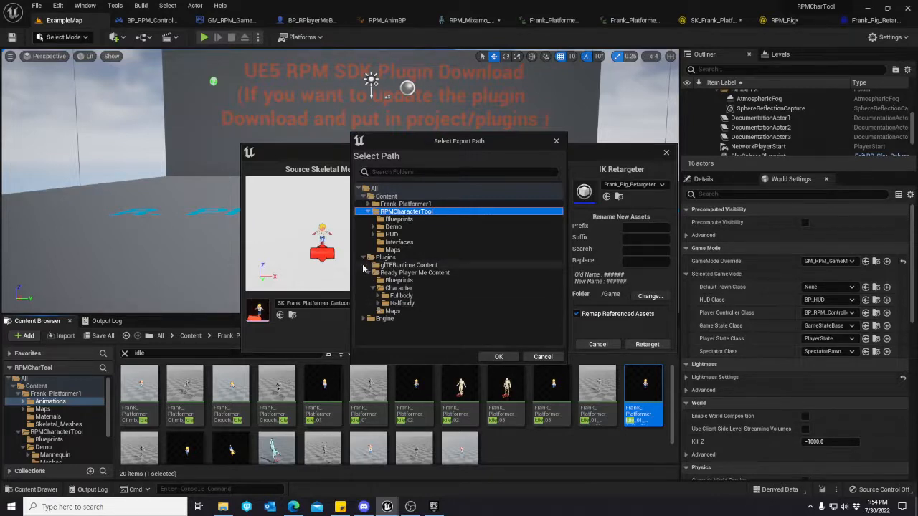
pyautogui.click(368, 257)
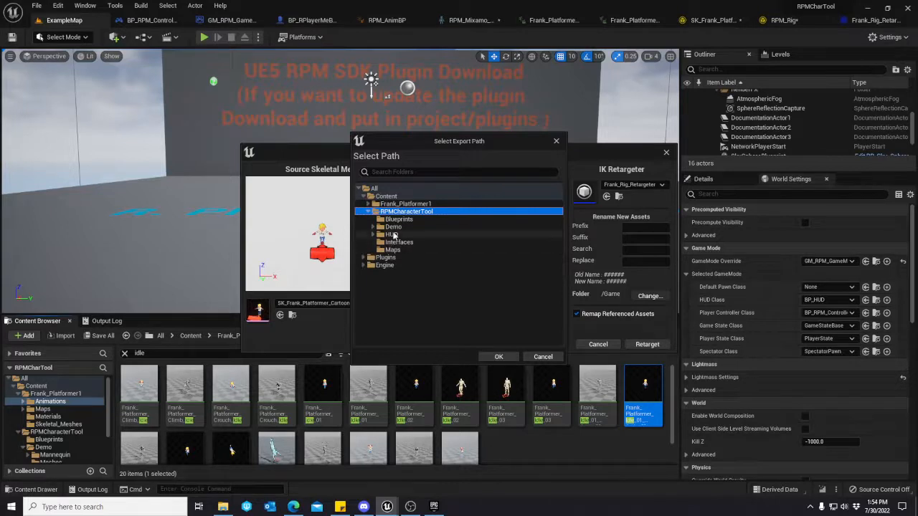
pyautogui.click(379, 227)
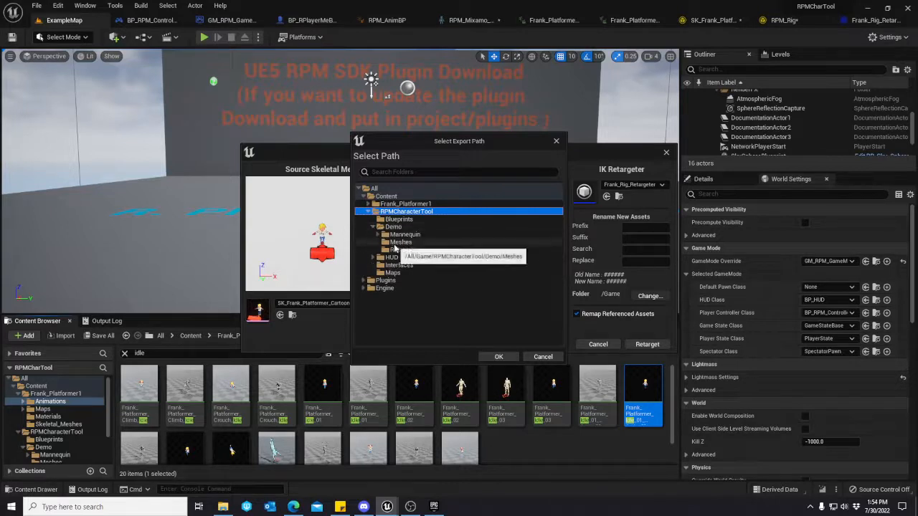
pyautogui.click(405, 249)
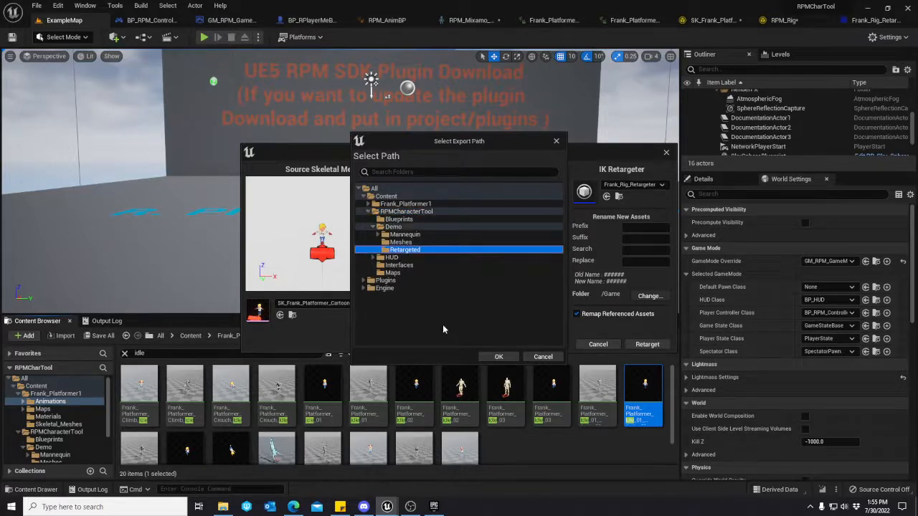
pyautogui.click(496, 357)
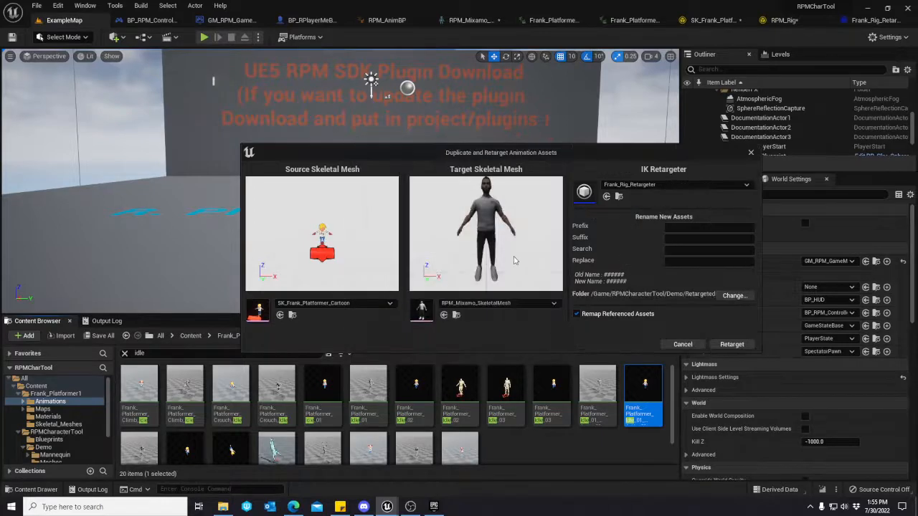
pyautogui.click(732, 345)
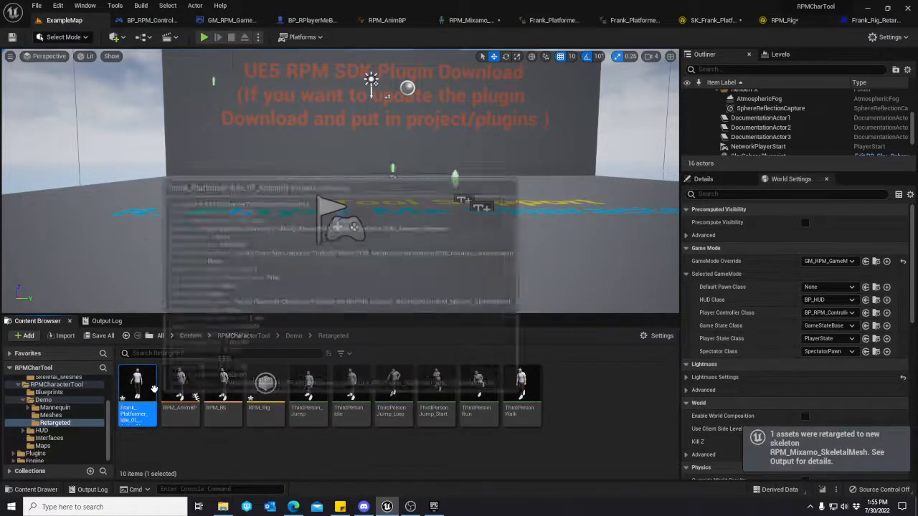
# Preview the retargeted Frank_Platformer_Idle_01_Action01 on the Ready Player Me character, save it, and return to ExampleMap.
pyautogui.doubleClick(136, 398)
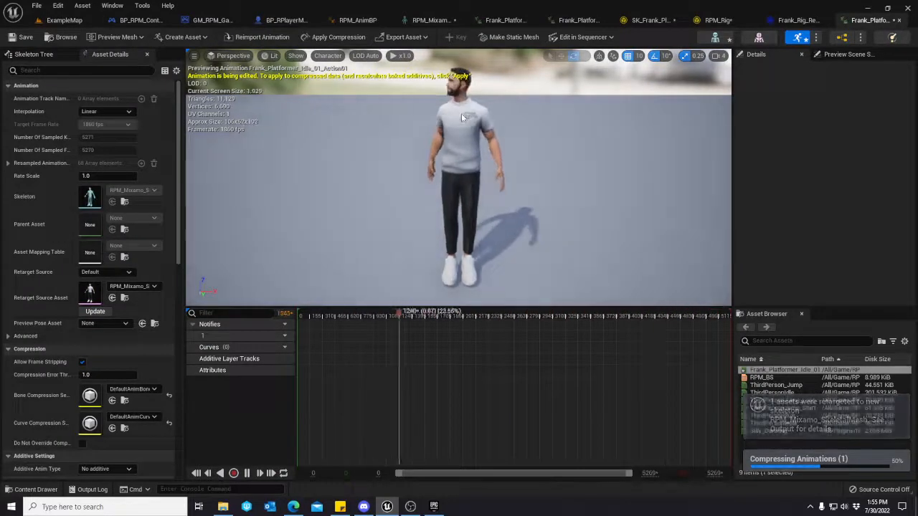
pyautogui.hotkey('ctrl', 's')
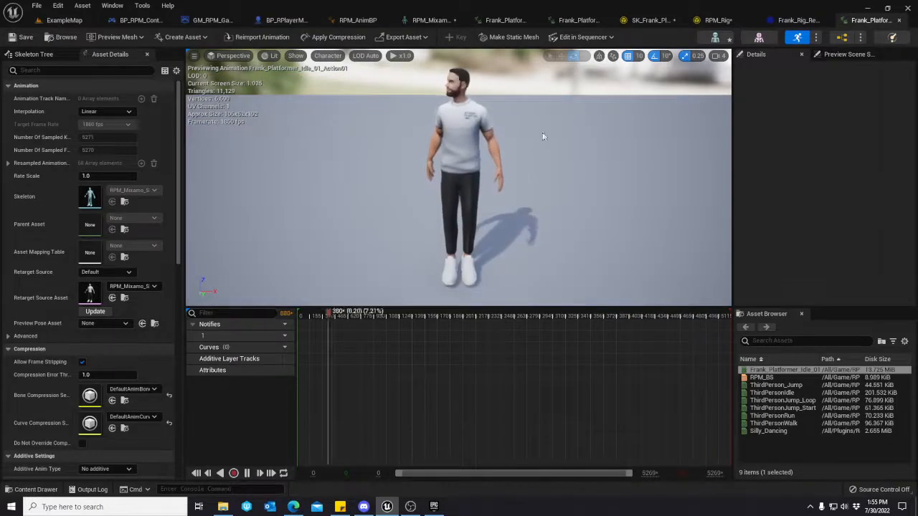
pyautogui.click(64, 20)
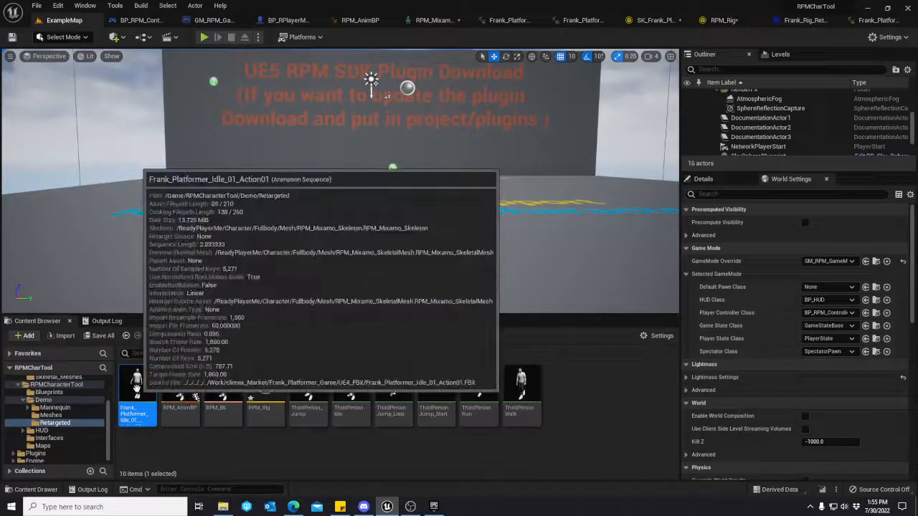
# Open the RPM_BS blend space and try to add Frank_Platformer_Idle_01_Action01 as an extra sample near speed 0.
pyautogui.doubleClick(218, 394)
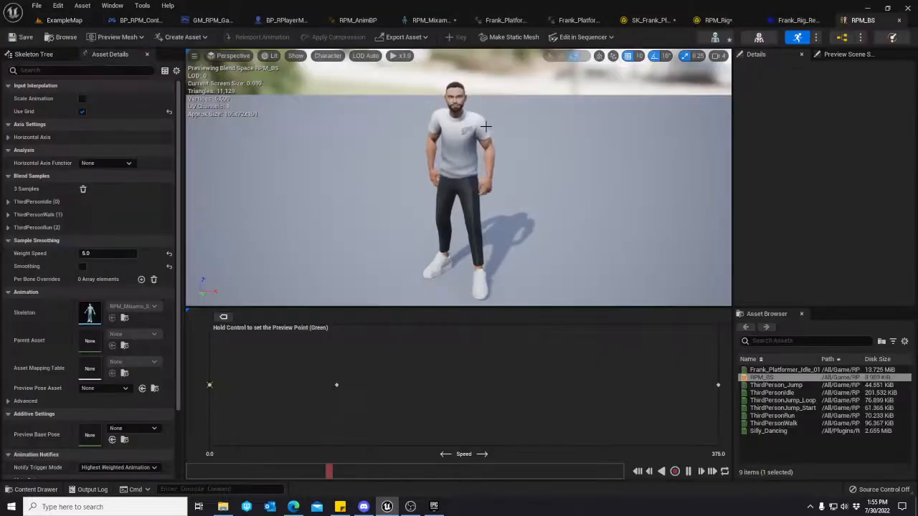
pyautogui.click(781, 370)
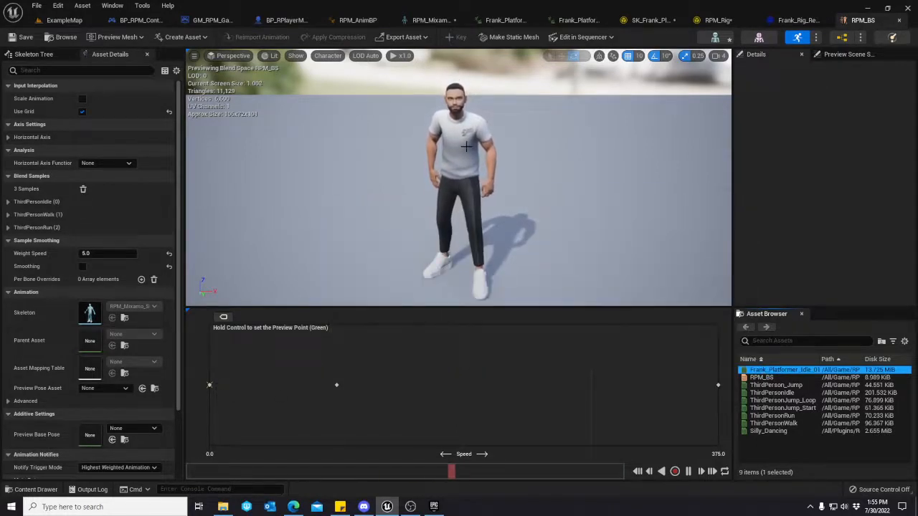
pyautogui.moveTo(796, 369)
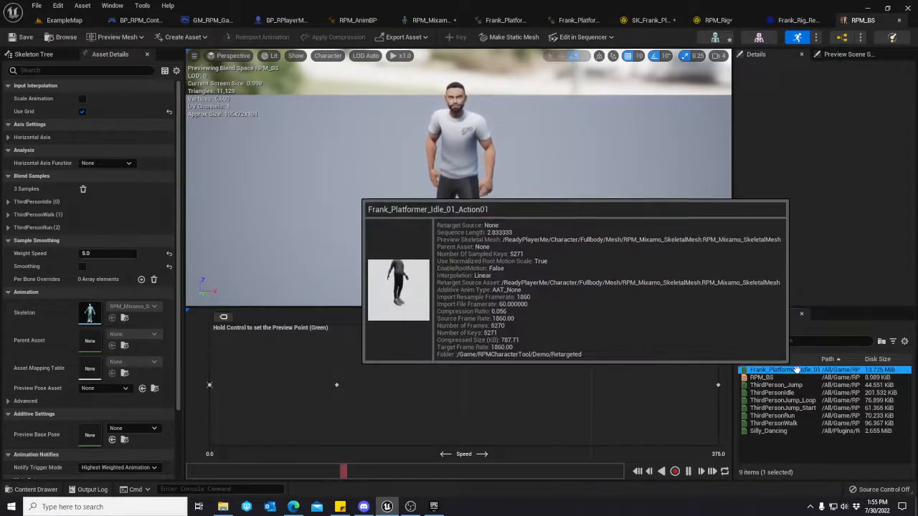
pyautogui.moveTo(796, 369); pyautogui.dragTo(211, 385)
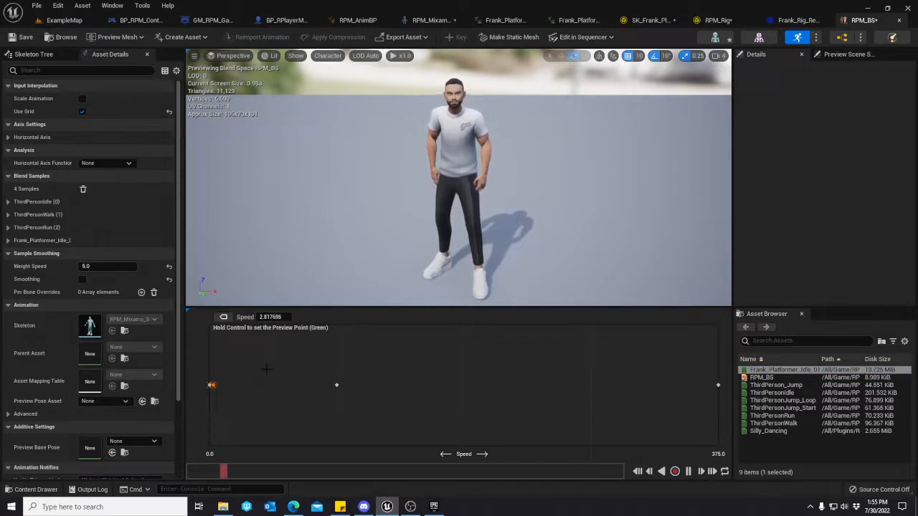
pyautogui.press('Delete')
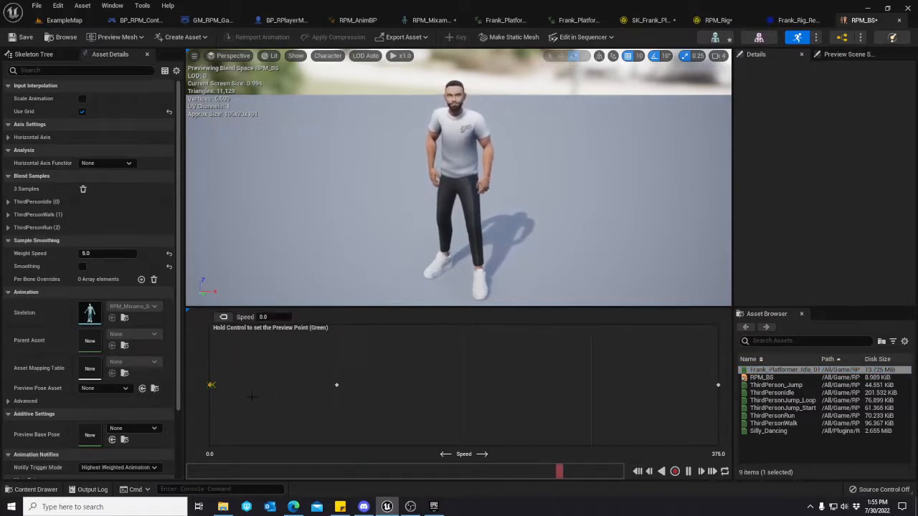
# Replace the ThirdPersonIdle sample at speed 0 with Frank_Platformer_Idle_01_Action01, save RPM_BS, and return to ExampleMap.
pyautogui.press('Delete')
pyautogui.moveTo(757, 369); pyautogui.dragTo(211, 385)
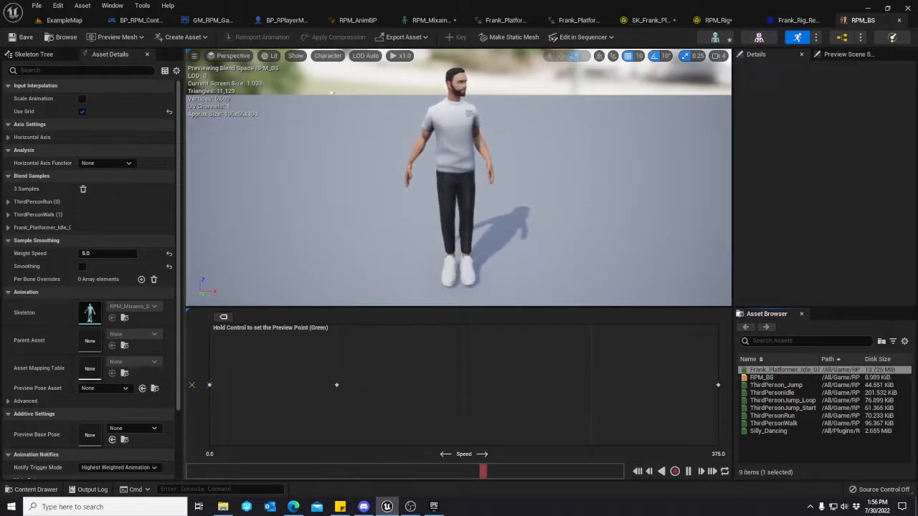
pyautogui.click(64, 20)
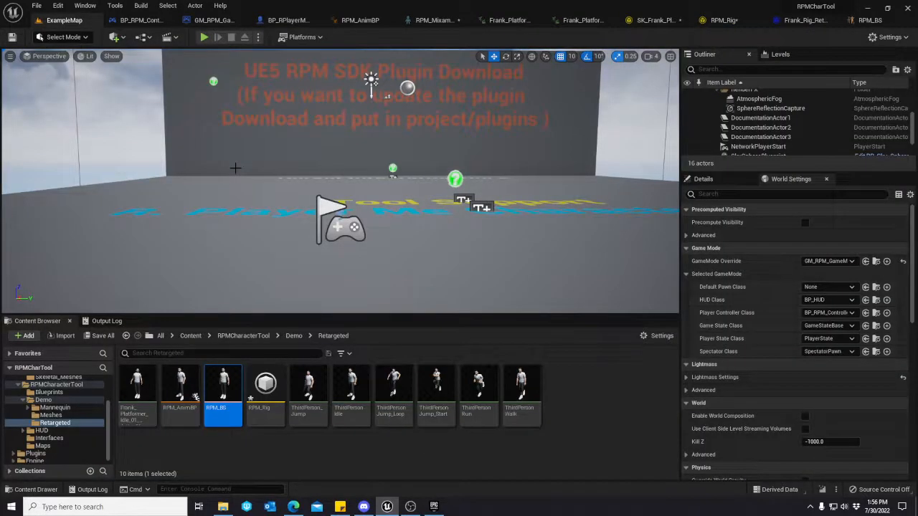
# Open RPM_AnimBP and examine the Default state machine's idle, run and jump states, ending back in ExampleMap.
pyautogui.doubleClick(184, 381)
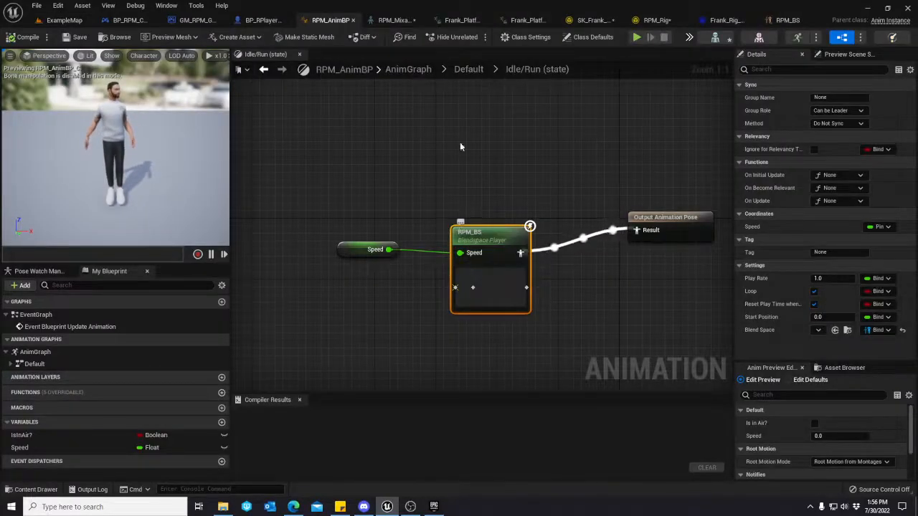
pyautogui.doubleClick(62, 362)
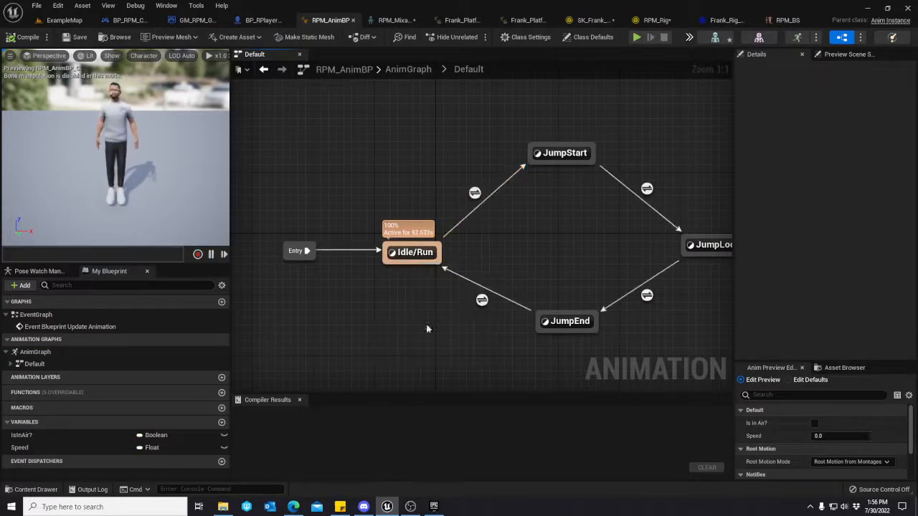
pyautogui.moveTo(595, 286); pyautogui.dragTo(547, 245, button='right')
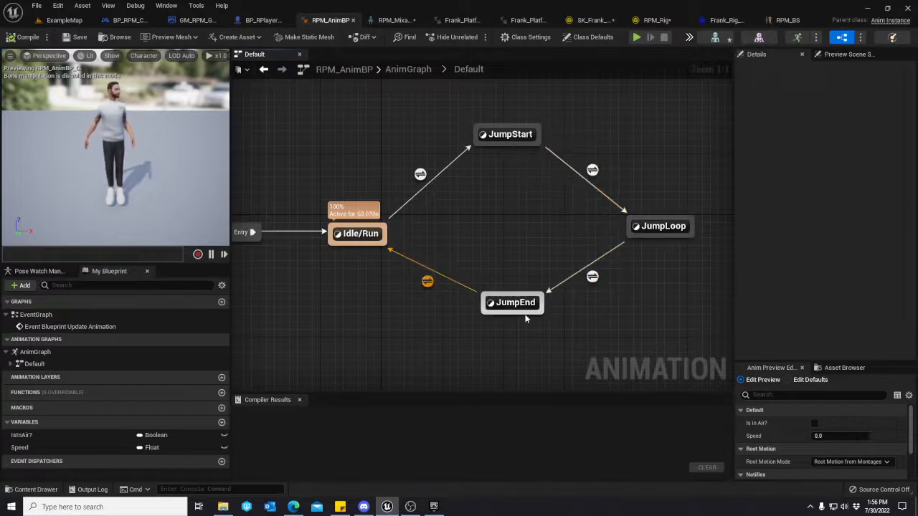
pyautogui.moveTo(343, 342); pyautogui.dragTo(390, 313, button='right')
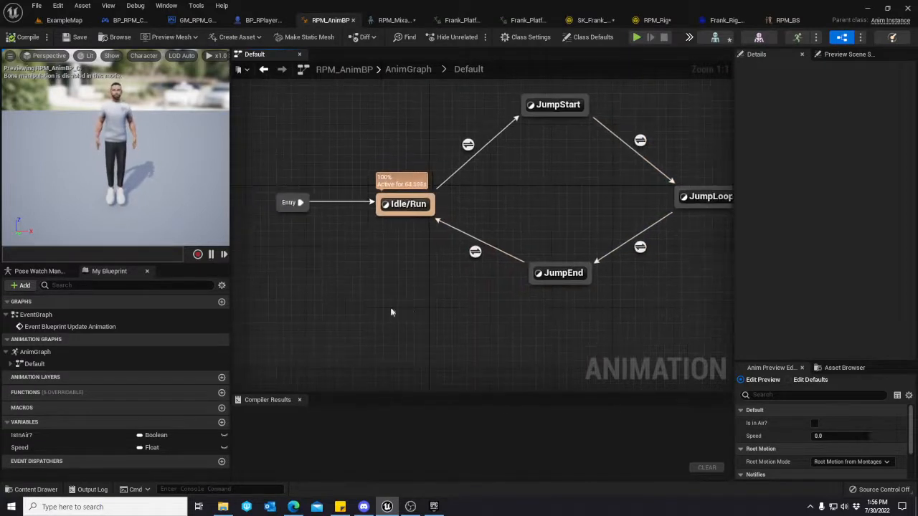
pyautogui.click(43, 359)
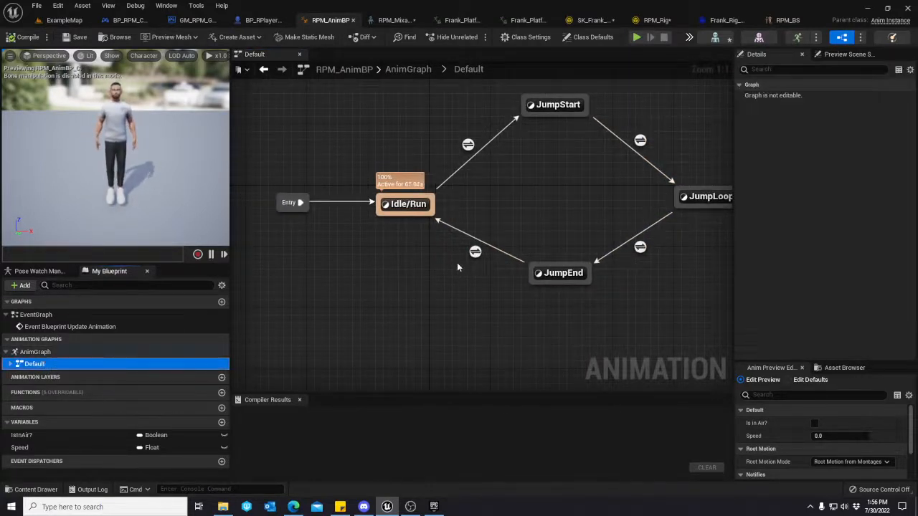
pyautogui.moveTo(456, 267); pyautogui.dragTo(430, 266, button='right')
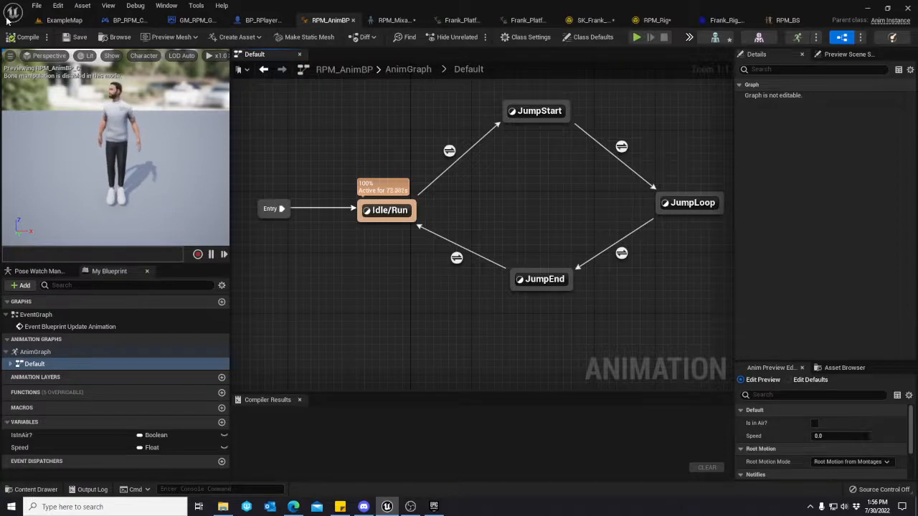
pyautogui.click(64, 19)
pyautogui.moveTo(188, 402)
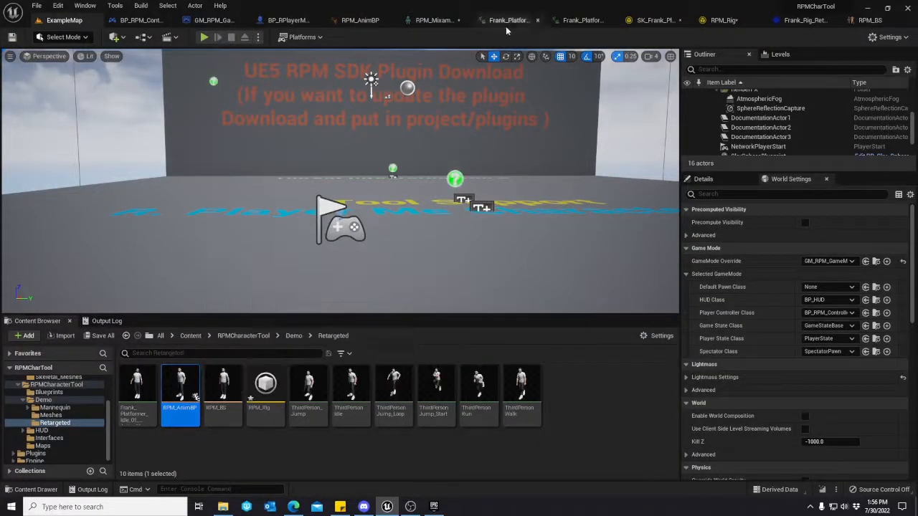
# Play-test ExampleMap with the default avatar, checking the idle and running animations in several directions, and end the session.
pyautogui.click(203, 37)
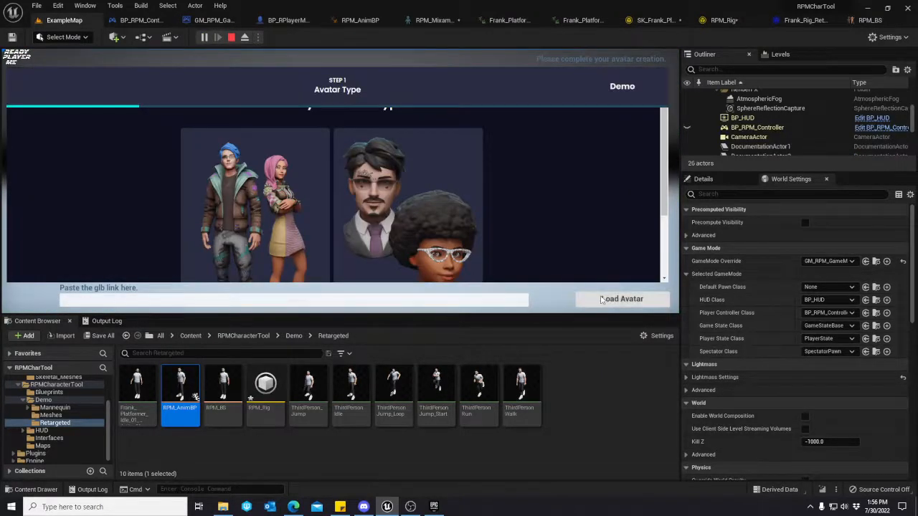
pyautogui.click(601, 301)
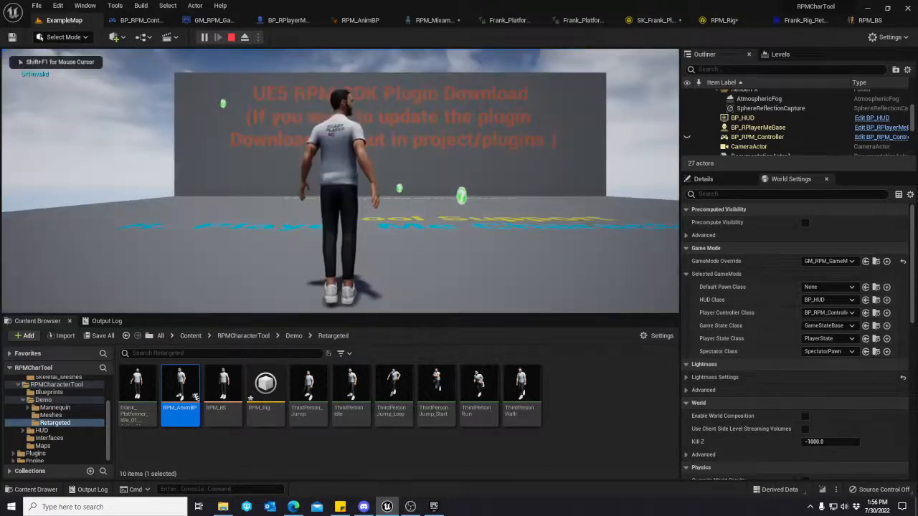
pyautogui.press('d')
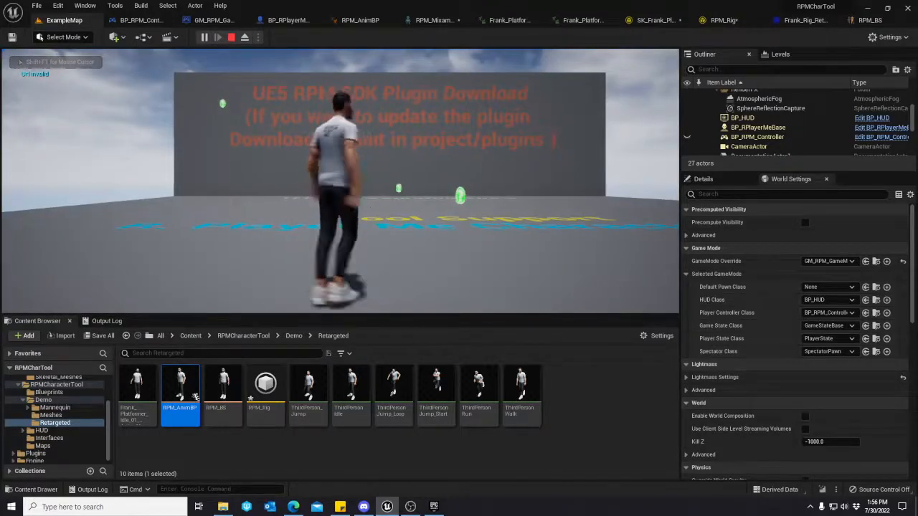
pyautogui.press('s')
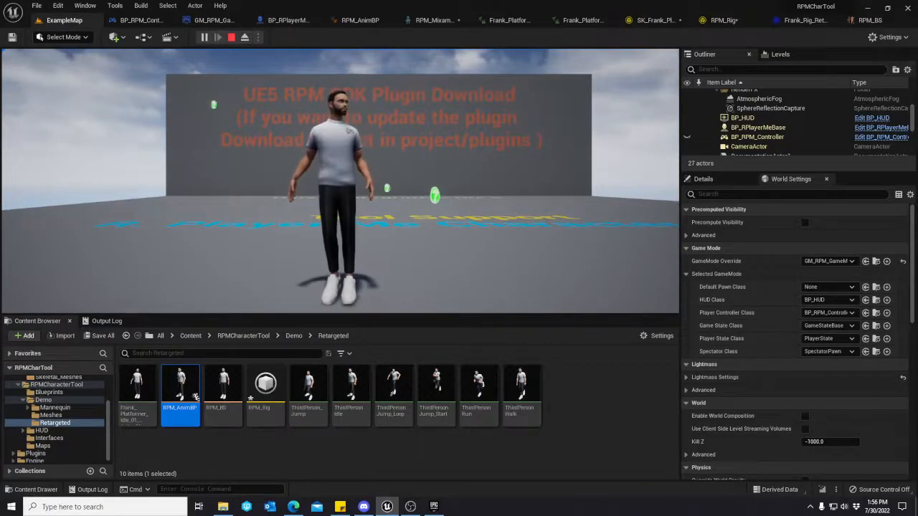
pyautogui.press('w')
pyautogui.press('w')
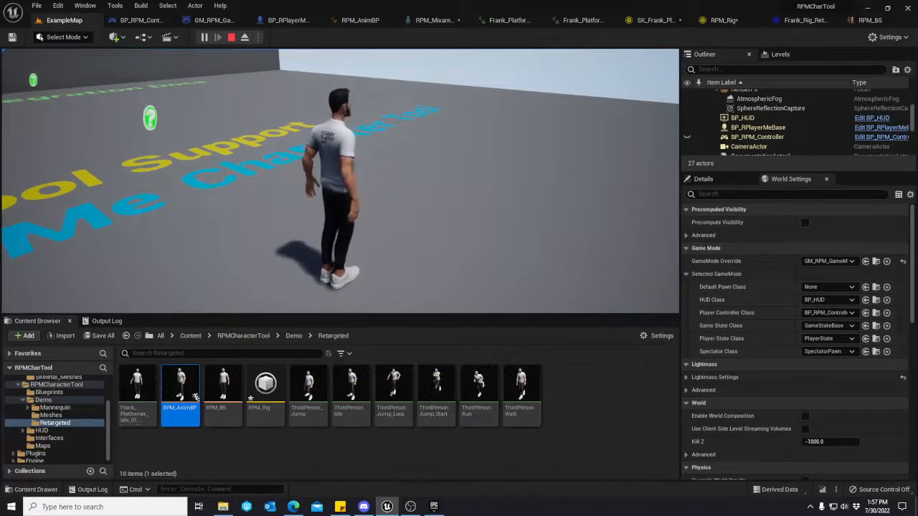
pyautogui.press('Escape')
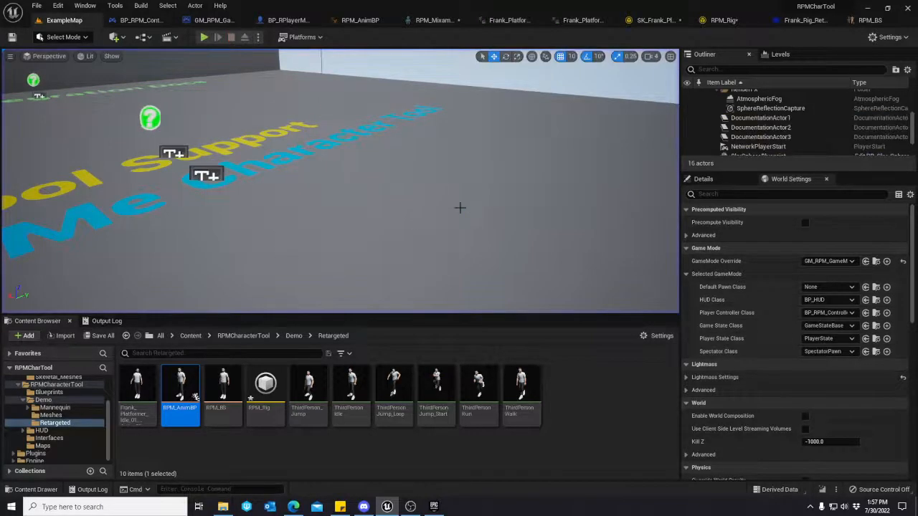
# Search the Frank_Platformer1 folder for "run", preview the Frank_Platformer_Run02_InPlace animation, and return to ExampleMap.
pyautogui.scroll(5, 74, 420)
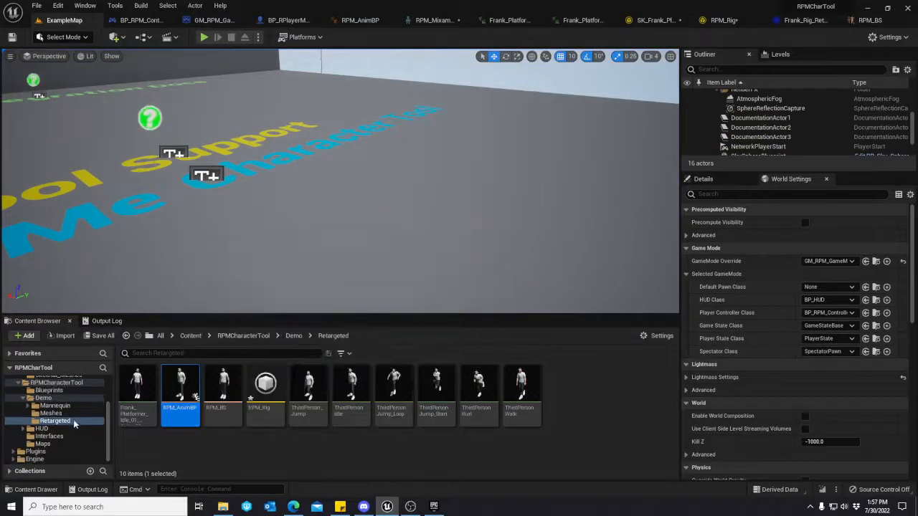
pyautogui.click(65, 397)
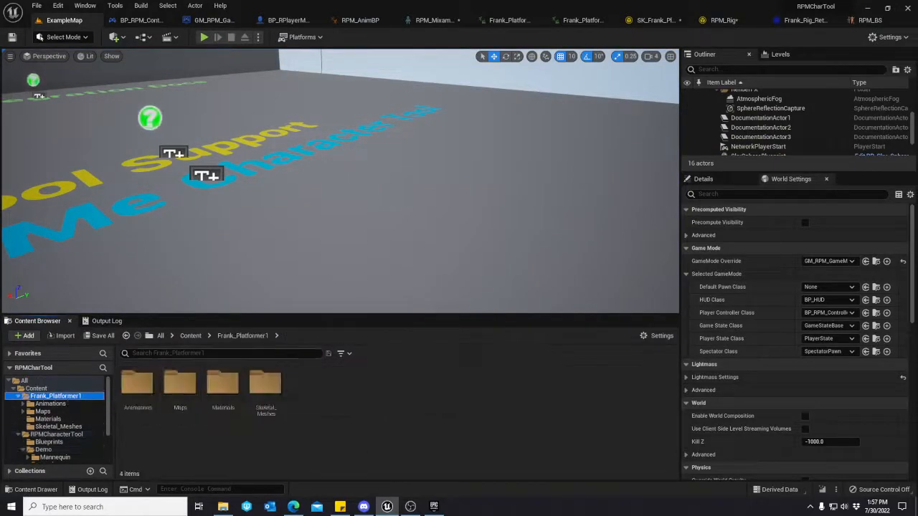
pyautogui.click(53, 426)
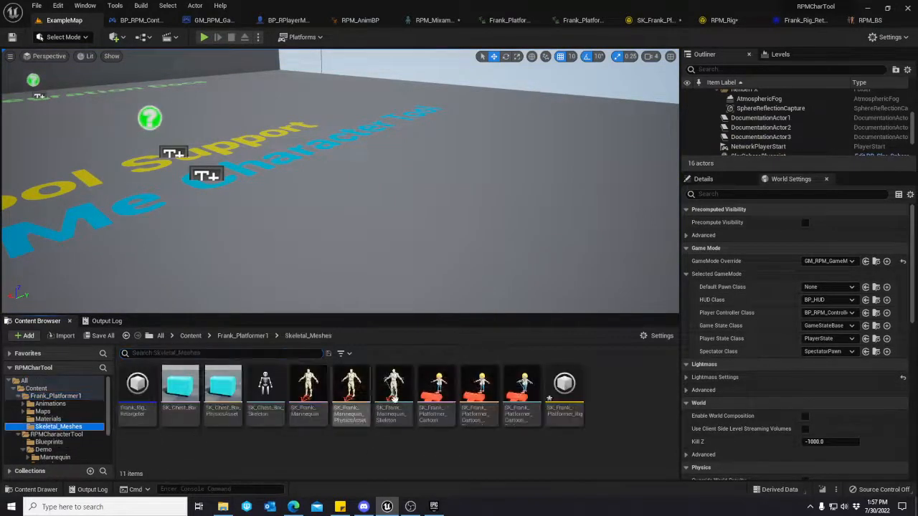
pyautogui.click(59, 396)
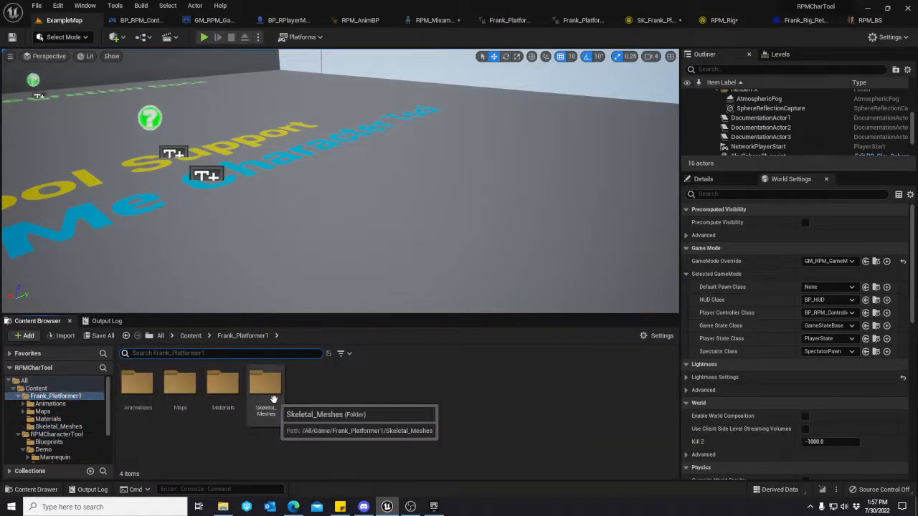
pyautogui.write('running')
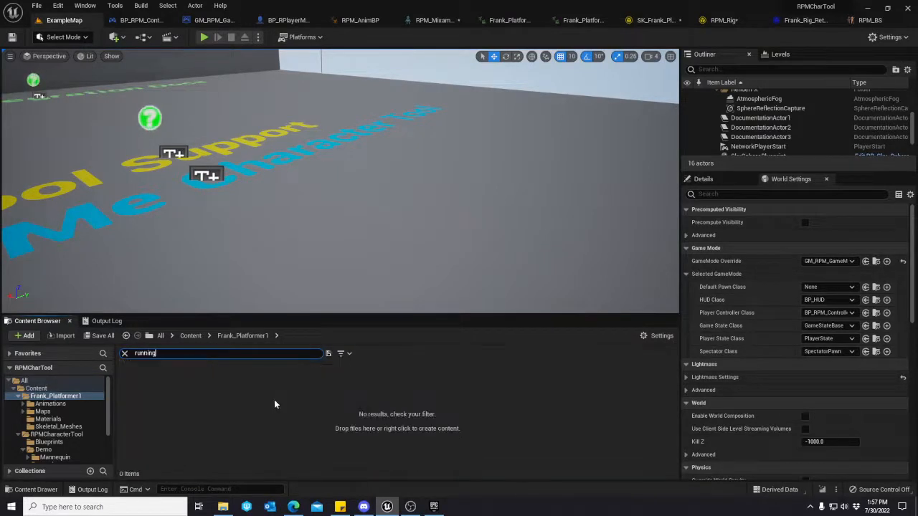
pyautogui.press('BackSpace')
pyautogui.press('BackSpace')
pyautogui.press('BackSpace')
pyautogui.press('BackSpace')
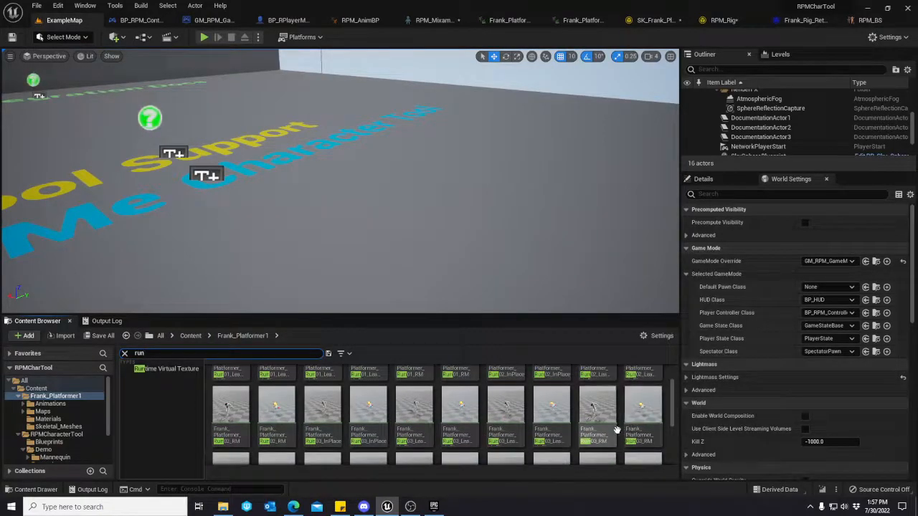
pyautogui.doubleClick(552, 395)
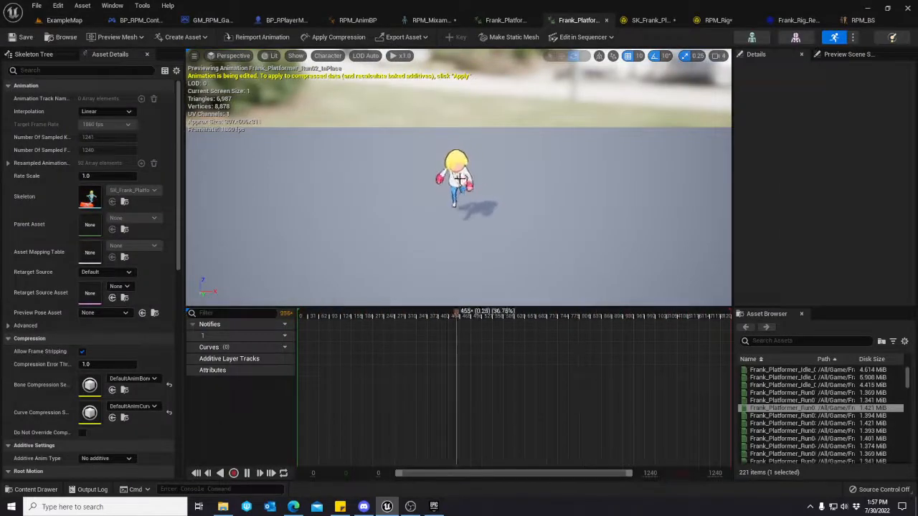
pyautogui.click(65, 20)
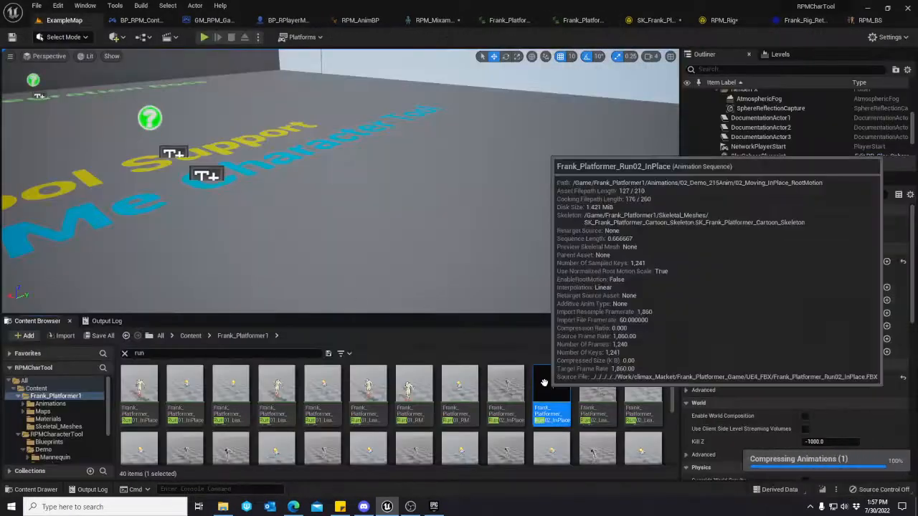
# Start duplicating and retargeting Frank_Platformer_Run02_InPlace, using Frank_Rig_Retargeter as the IK Retargeter.
pyautogui.rightClick(552, 391)
pyautogui.moveTo(605, 118)
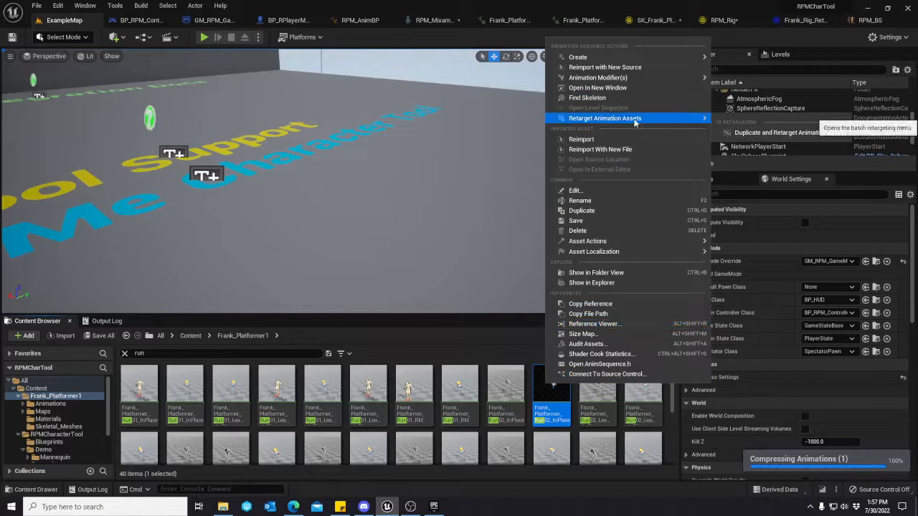
pyautogui.click(760, 134)
pyautogui.click(623, 188)
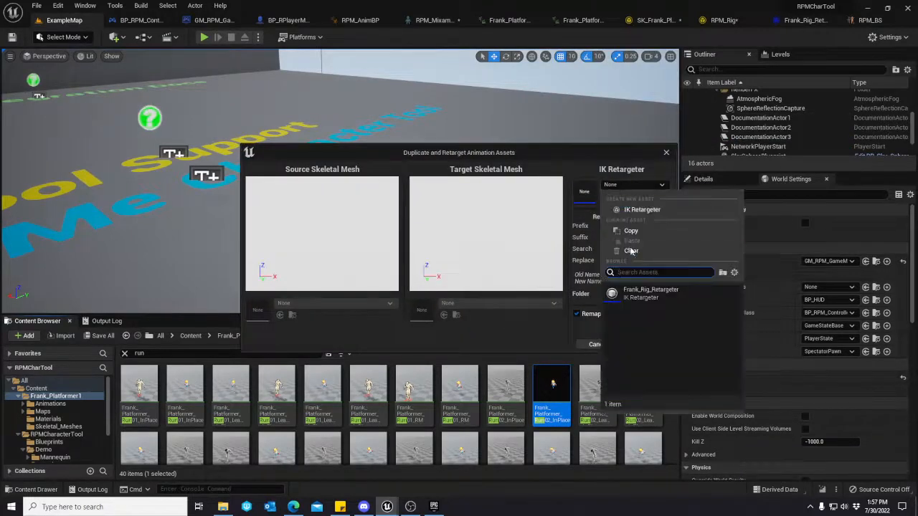
pyautogui.click(648, 290)
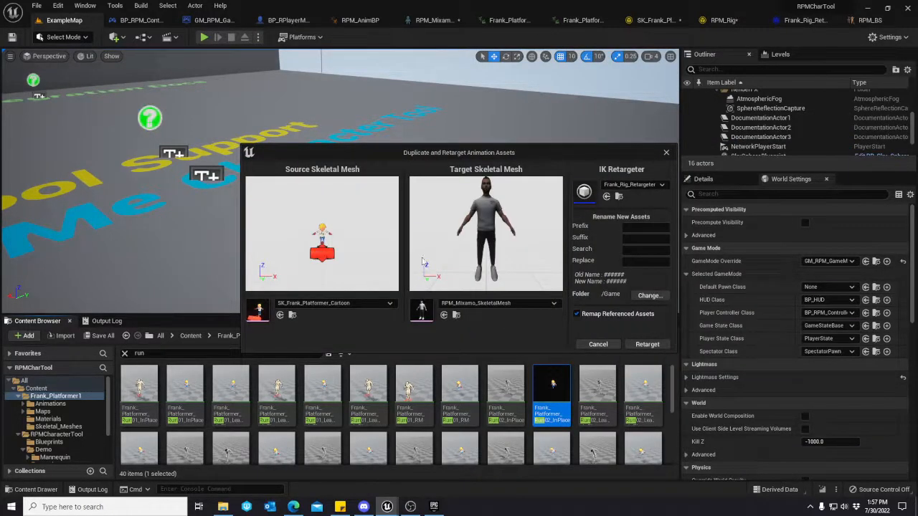
# Set the export folder to RPMCharacterTool/Demo/Retargeted and retarget the Run02_InPlace animation.
pyautogui.click(649, 295)
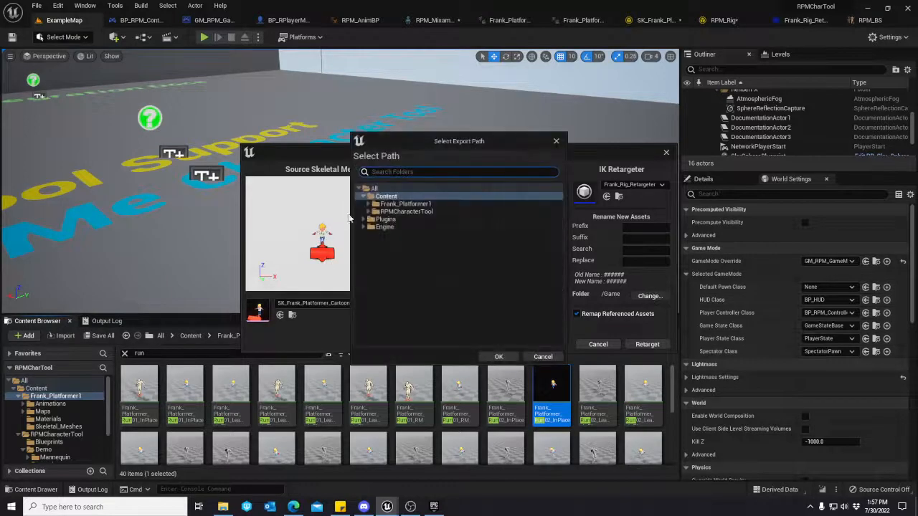
pyautogui.click(387, 213)
pyautogui.click(376, 211)
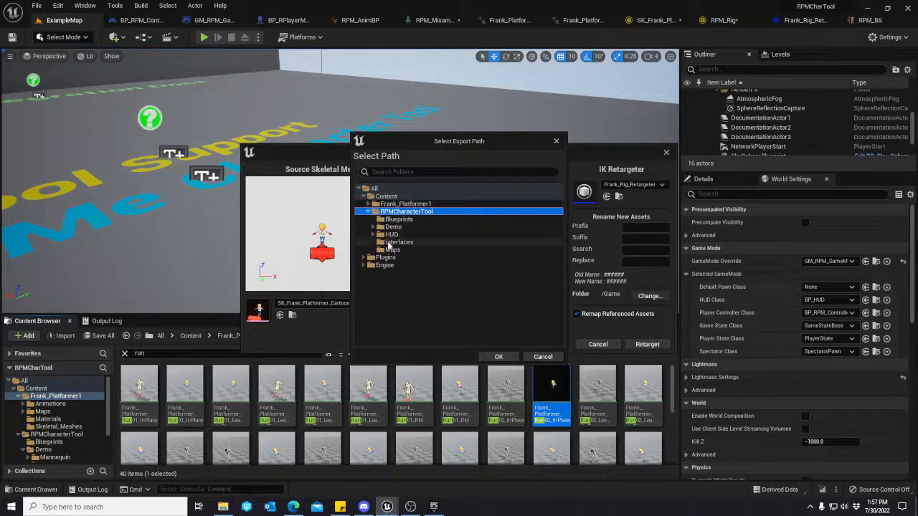
pyautogui.click(375, 227)
pyautogui.click(403, 249)
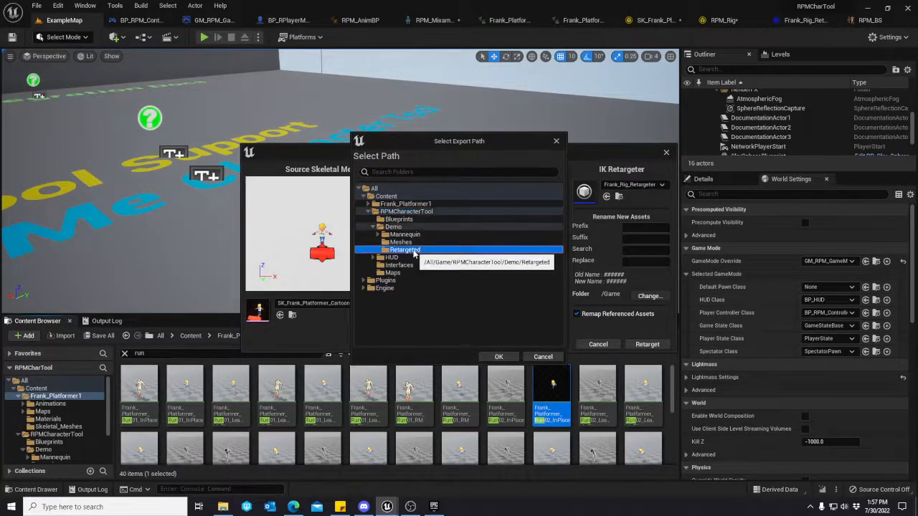
pyautogui.click(498, 357)
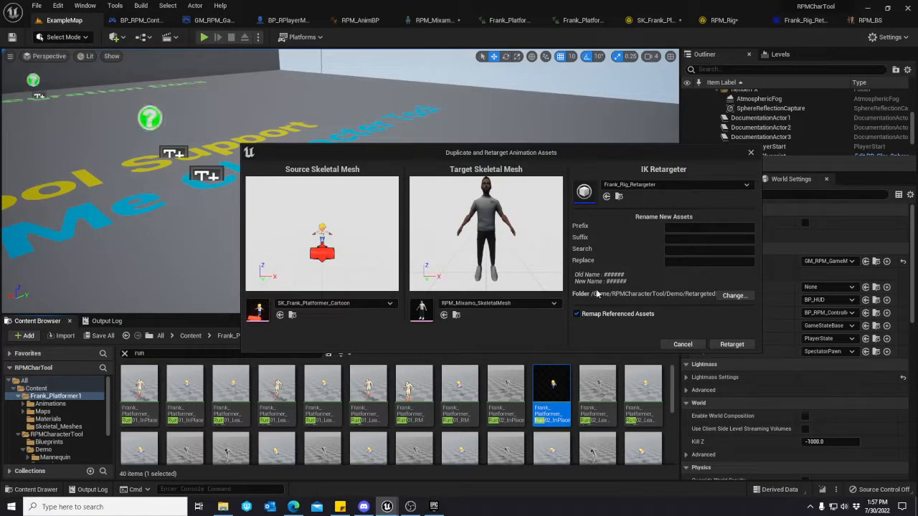
pyautogui.click(721, 347)
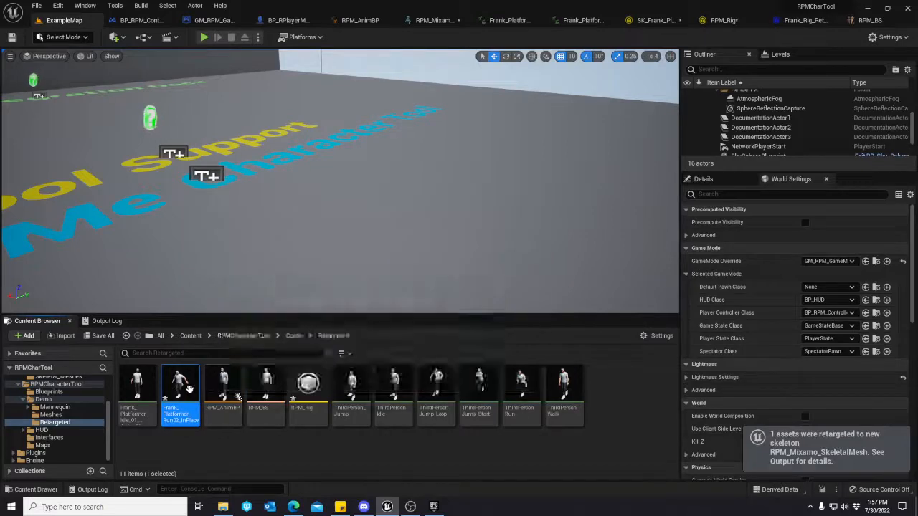
# Open RPM_BS through RPM_AnimBP's Idle/Run state and replace the ThirdPersonRun sample at speed 375 with Frank_Platformer_Run02_InPlace.
pyautogui.doubleClick(223, 387)
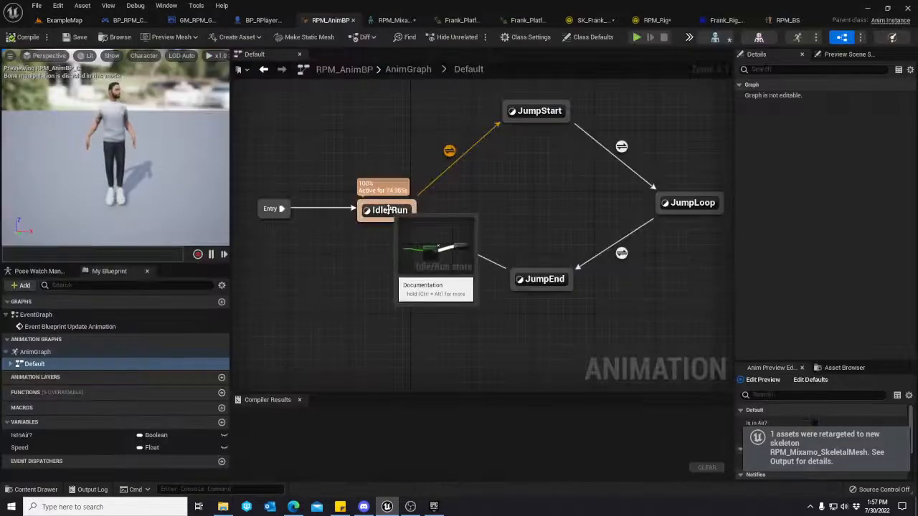
pyautogui.click(389, 211)
pyautogui.doubleClick(390, 211)
pyautogui.doubleClick(473, 240)
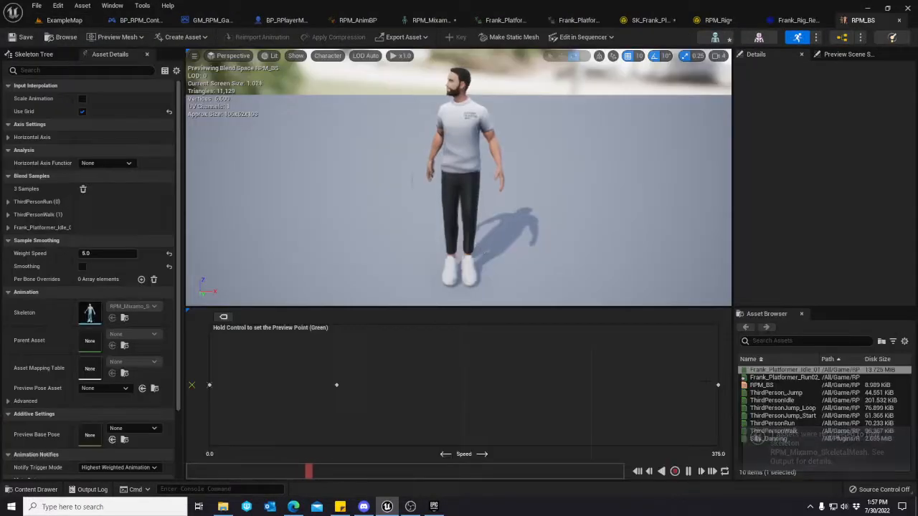
pyautogui.click(718, 385)
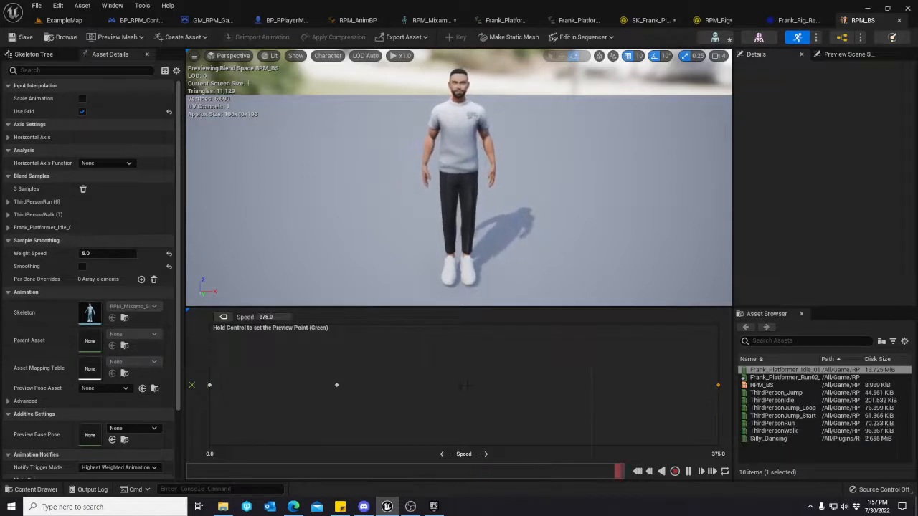
pyautogui.press('ctrl')
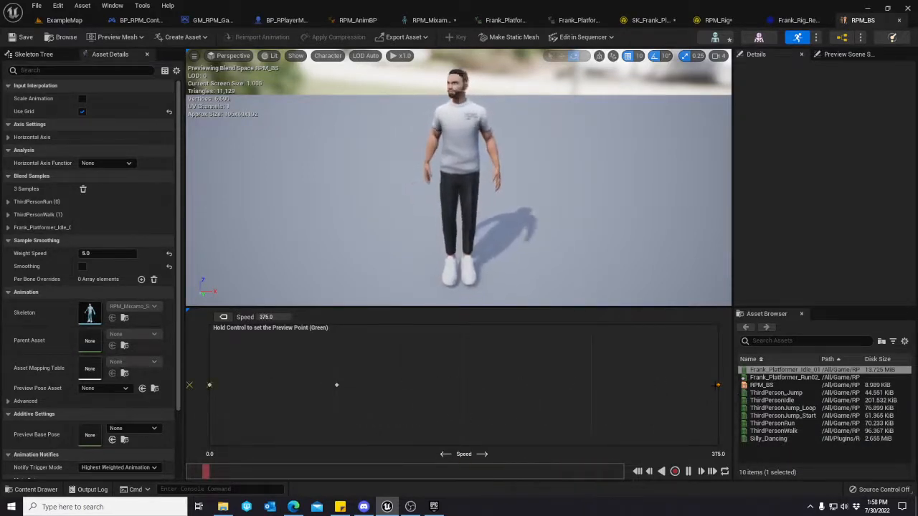
pyautogui.press('Delete')
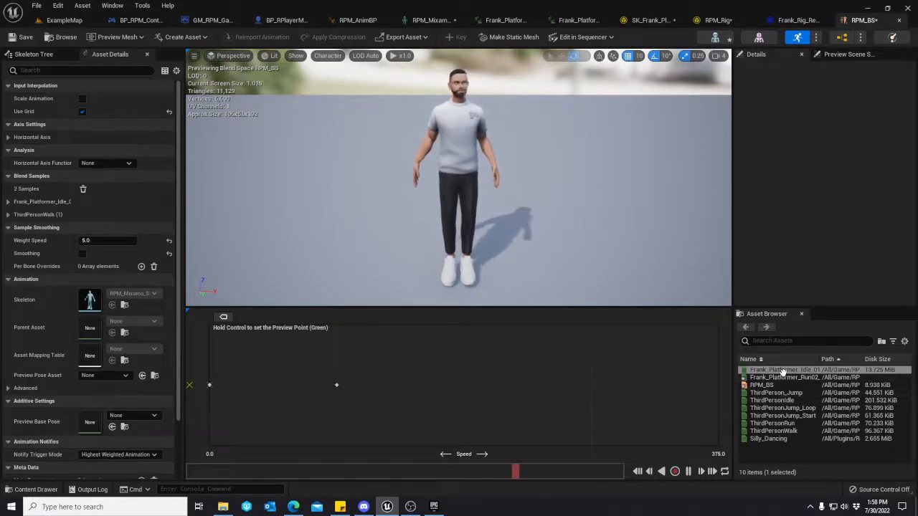
pyautogui.moveTo(782, 378); pyautogui.dragTo(713, 385)
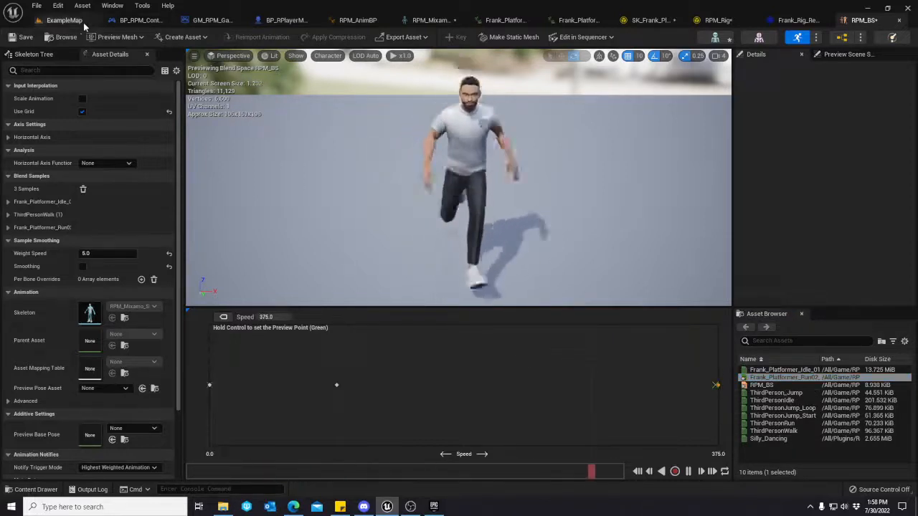
# Save the RPM_BS blend space, return to ExampleMap, and start playing the level.
pyautogui.click(18, 39)
pyautogui.click(64, 19)
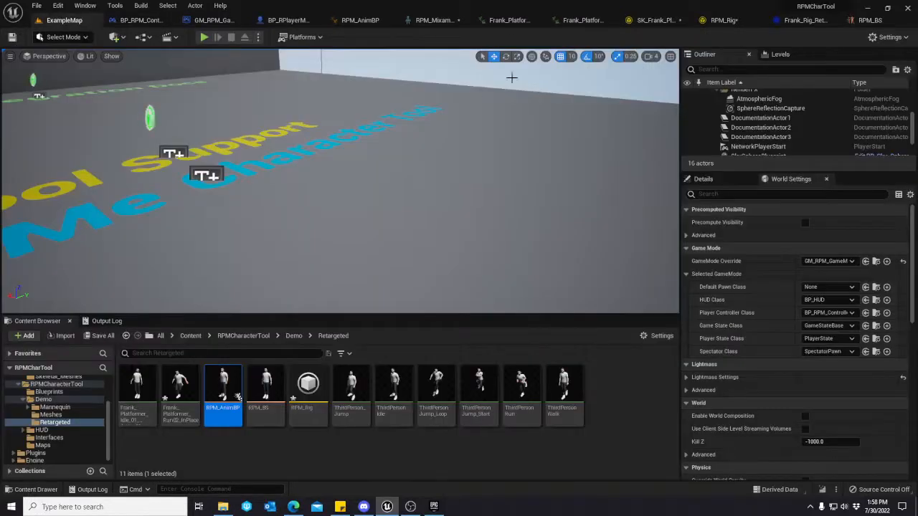
pyautogui.click(204, 36)
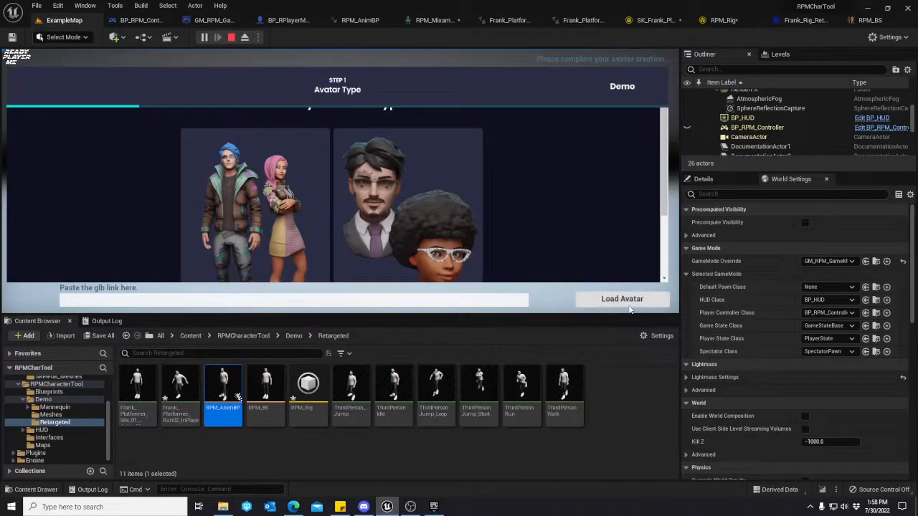
# Create a full-body, masculine Ready Player Me avatar without a photo, picking the seventh preset avatar.
pyautogui.scroll(-2, 283, 179)
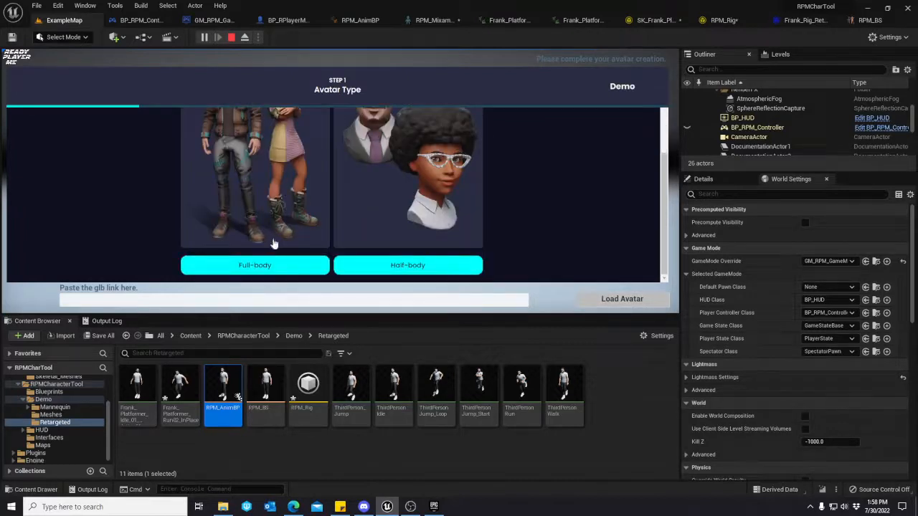
pyautogui.click(264, 265)
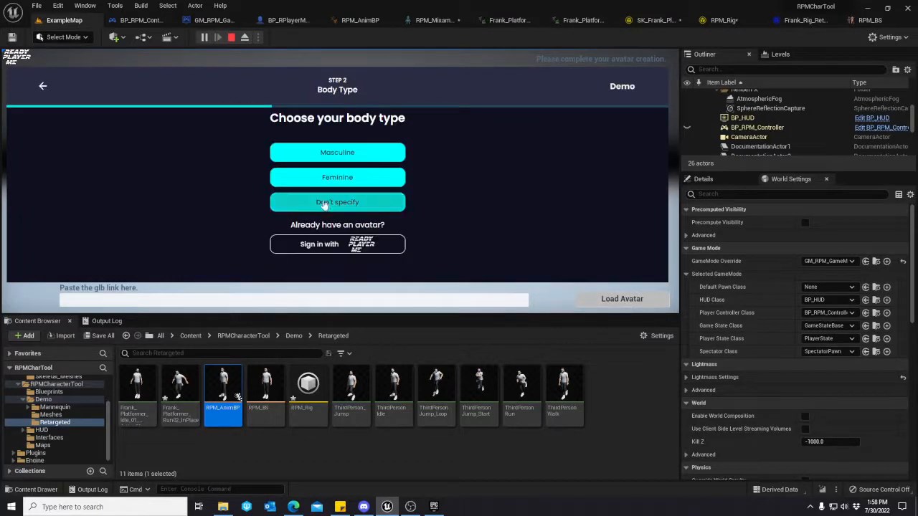
pyautogui.click(323, 153)
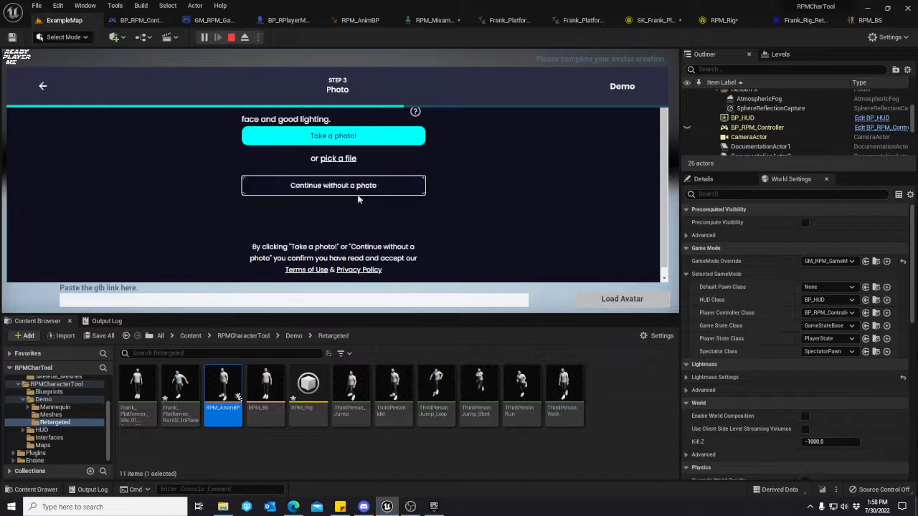
pyautogui.click(412, 190)
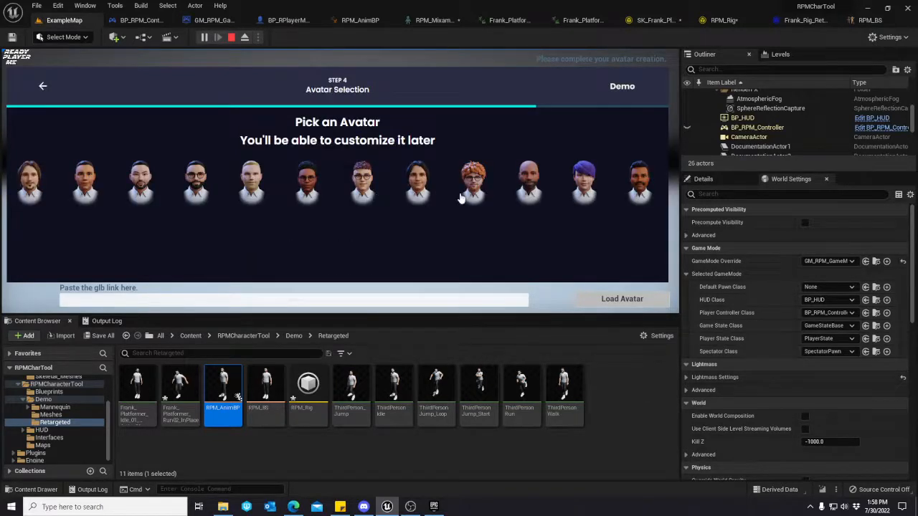
pyautogui.click(368, 190)
pyautogui.click(345, 234)
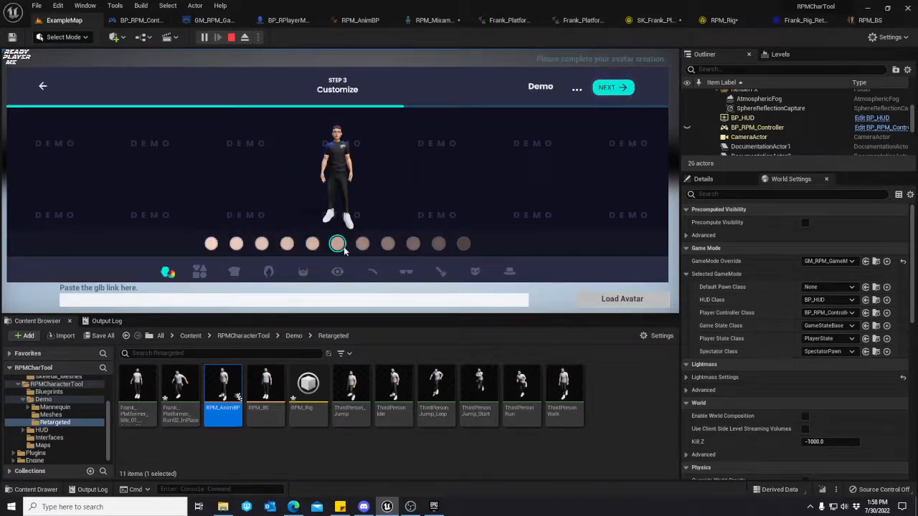
# Dress the avatar in the fifth outfit, a dark armoured suit, and finish customizing it.
pyautogui.click(231, 274)
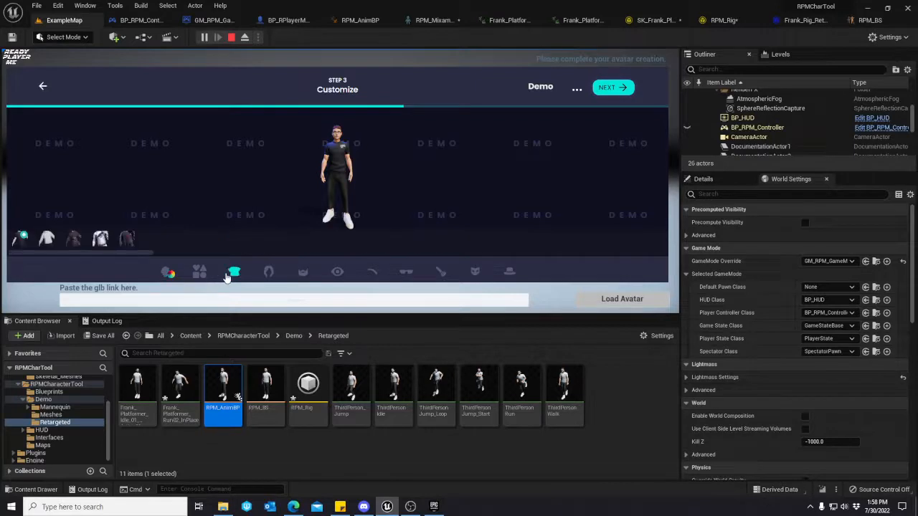
pyautogui.click(128, 239)
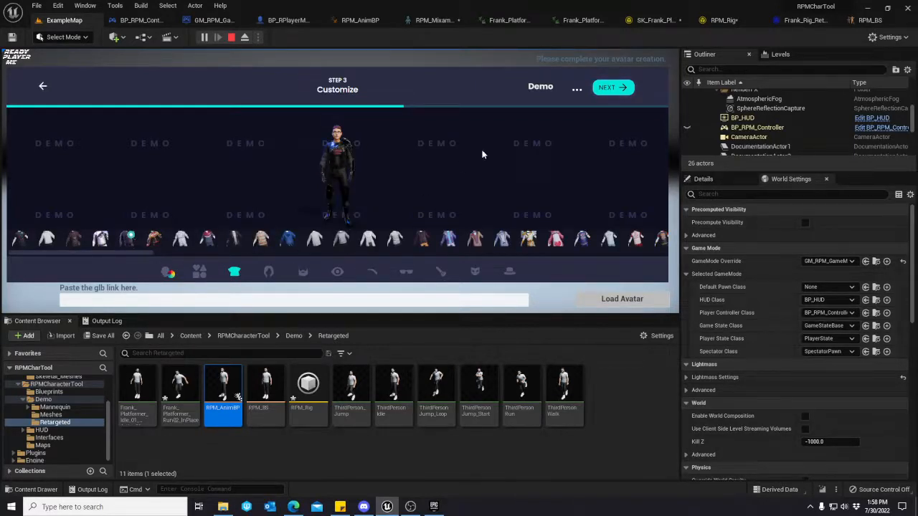
pyautogui.click(610, 87)
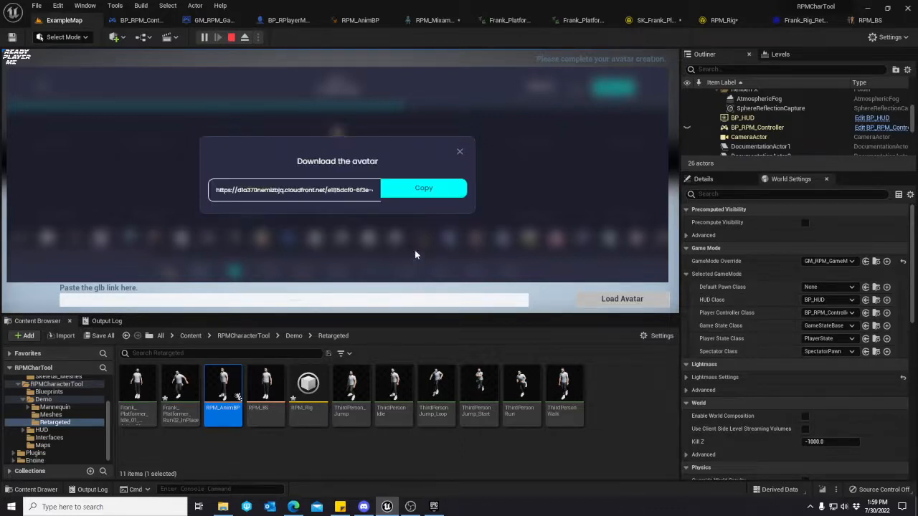
# Copy the avatar's download link into the glb link field and load the avatar into the level.
pyautogui.click(413, 194)
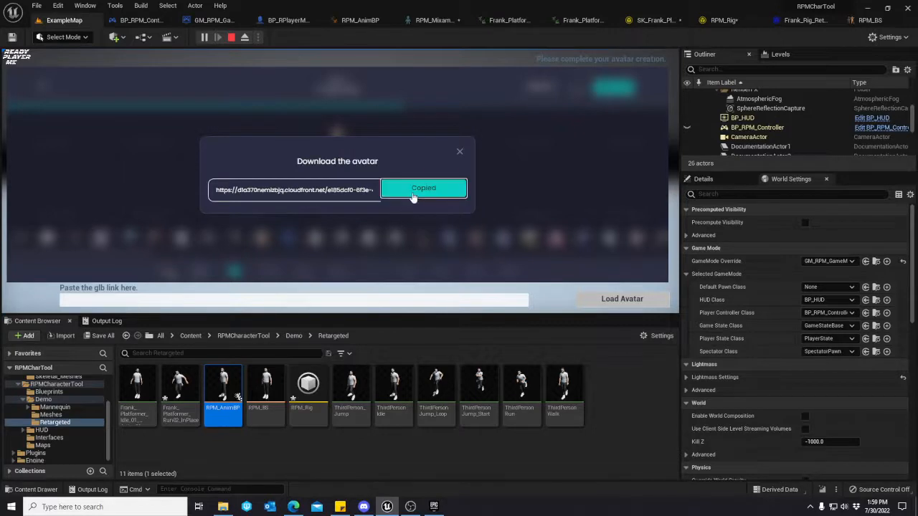
pyautogui.rightClick(334, 303)
pyautogui.click(308, 300)
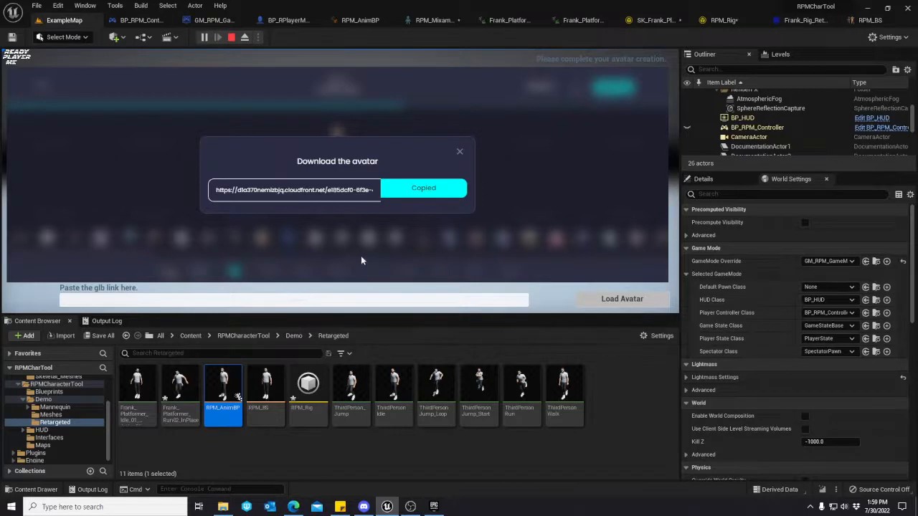
pyautogui.doubleClick(340, 190)
pyautogui.hotkey('ctrl', 'a')
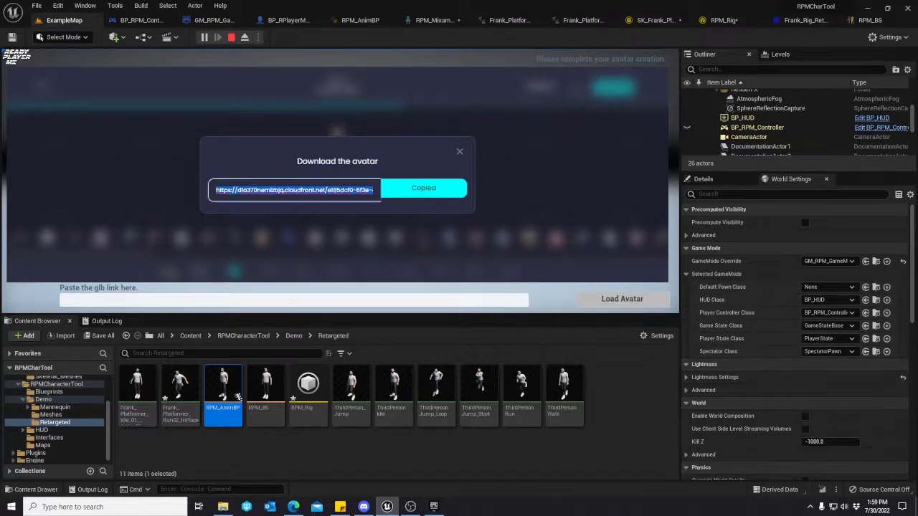
pyautogui.click(322, 305)
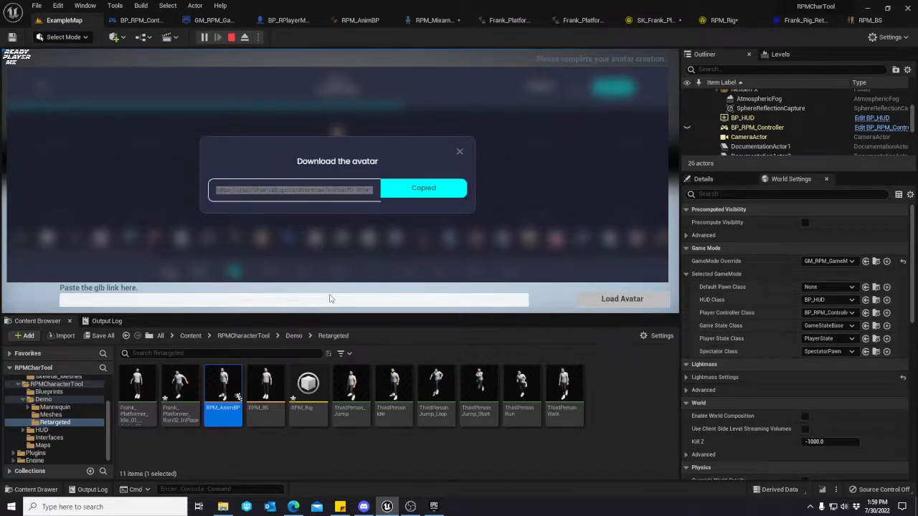
pyautogui.click(595, 299)
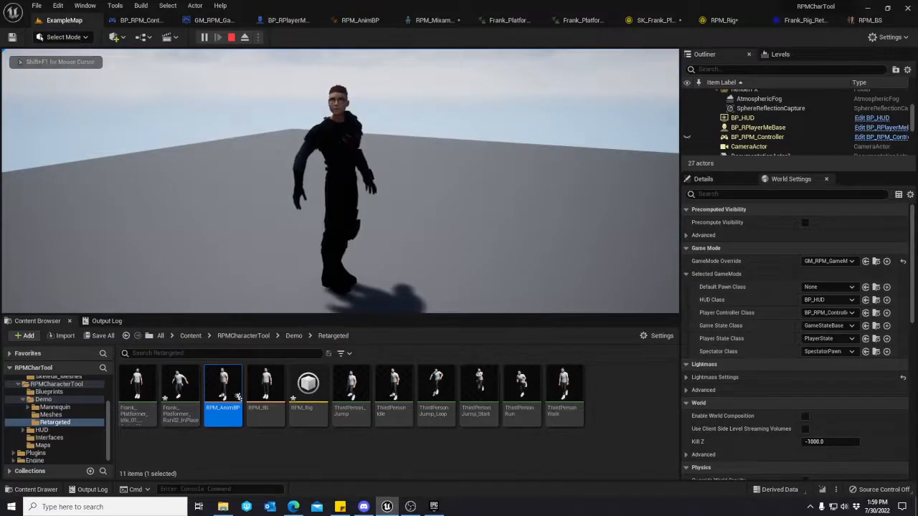
# Run the loaded avatar around the level in several directions and stop to check the retargeted idle and run animations.
pyautogui.press('d')
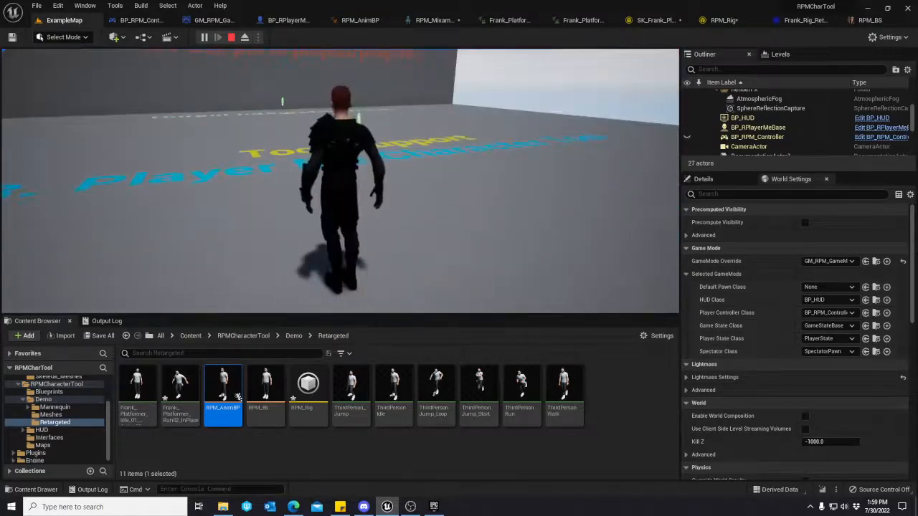
pyautogui.press('w')
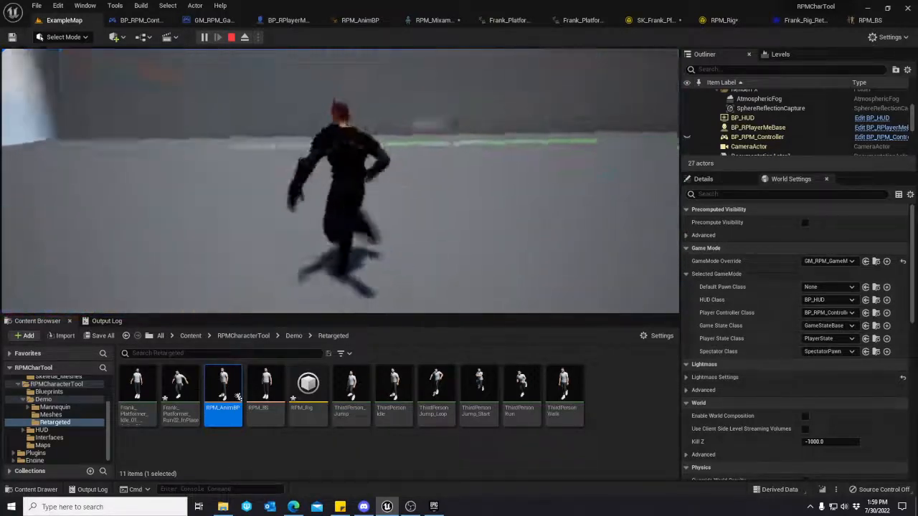
pyautogui.press('s')
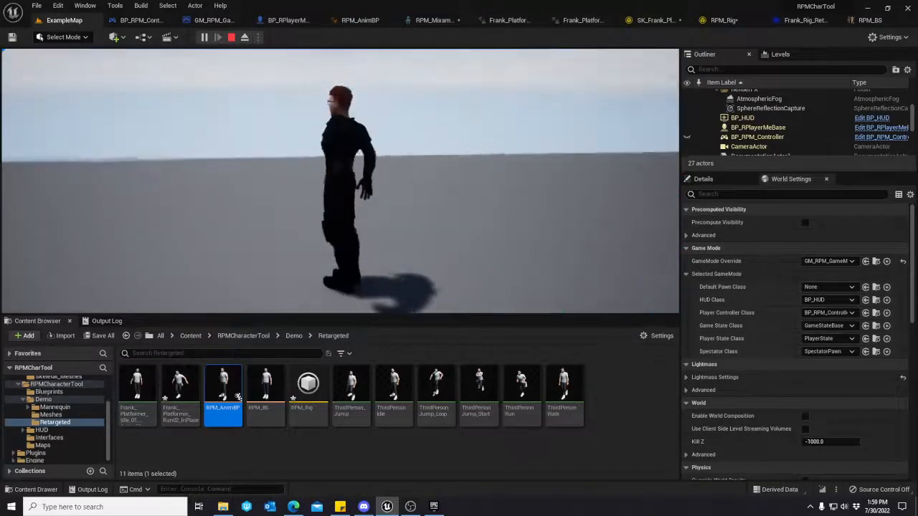
pyautogui.press('a')
pyautogui.press('s')
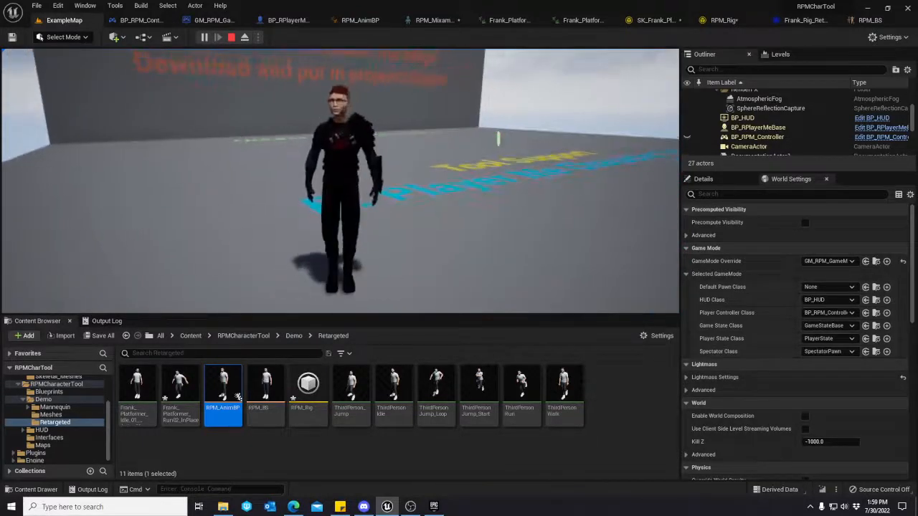